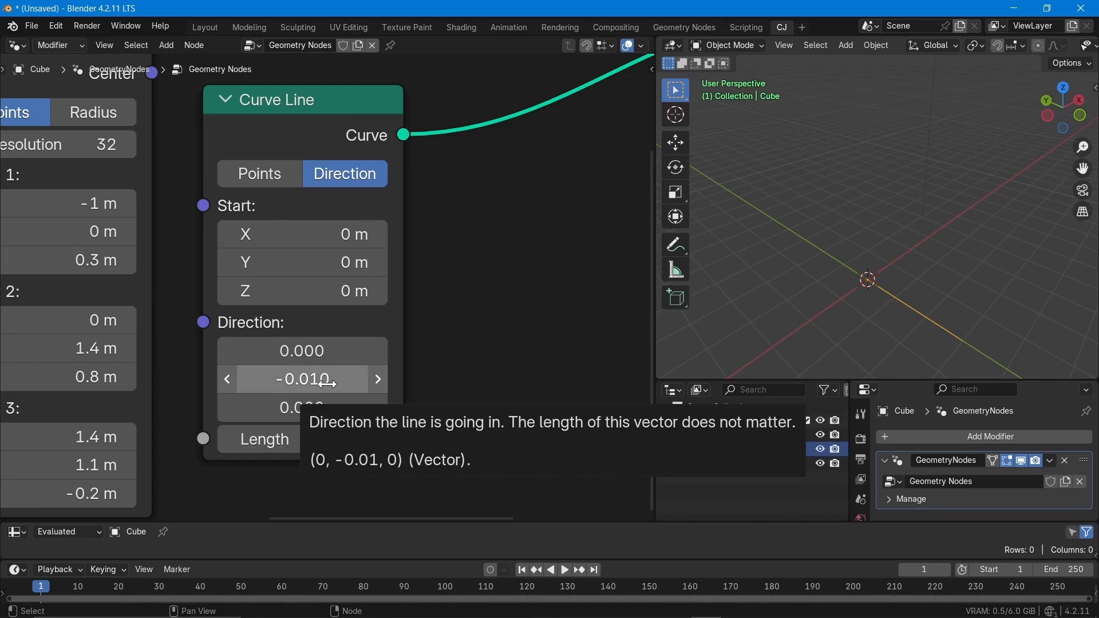
# Step: Adjust the X, Y and Z components of the Curve Line node's direction
pyautogui.click(322, 379)
pyautogui.write('0.1')
pyautogui.press('Return')
pyautogui.moveTo(338, 347); pyautogui.dragTo(338, 408)
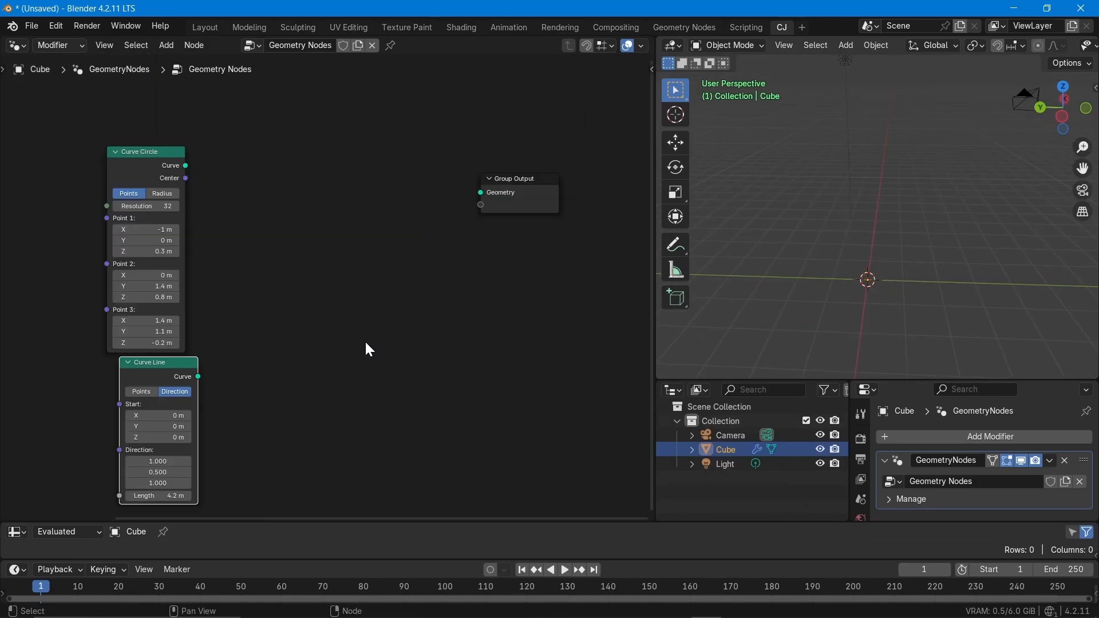
pyautogui.moveTo(859, 235); pyautogui.dragTo(879, 247, button='middle')
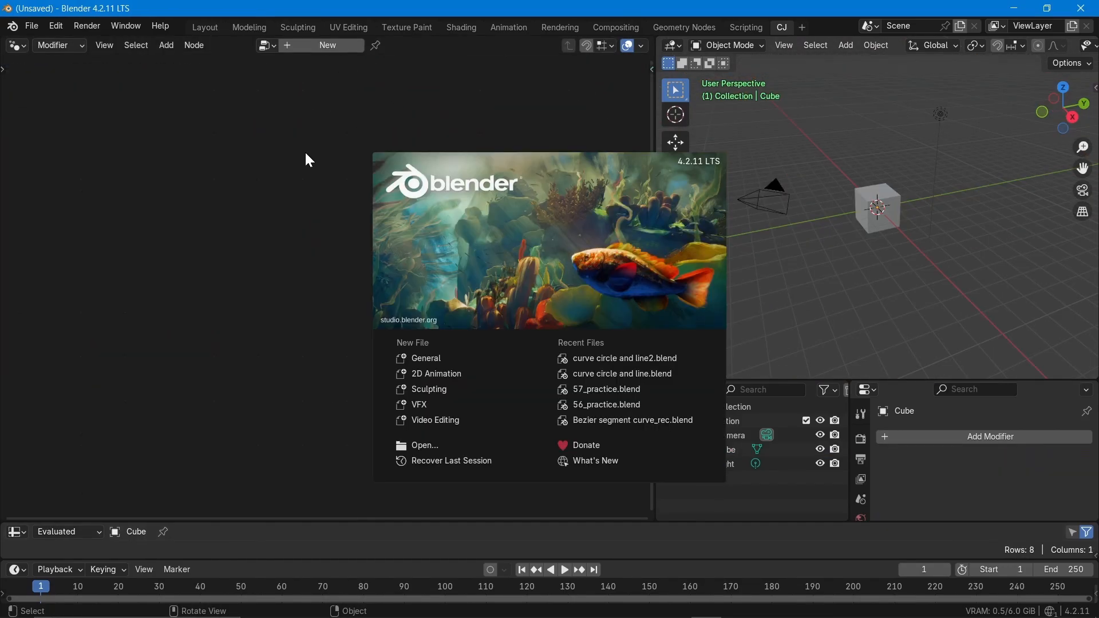
# Step: Dismiss the splash screen and create a new geometry node tree on the default cube
pyautogui.click(303, 172)
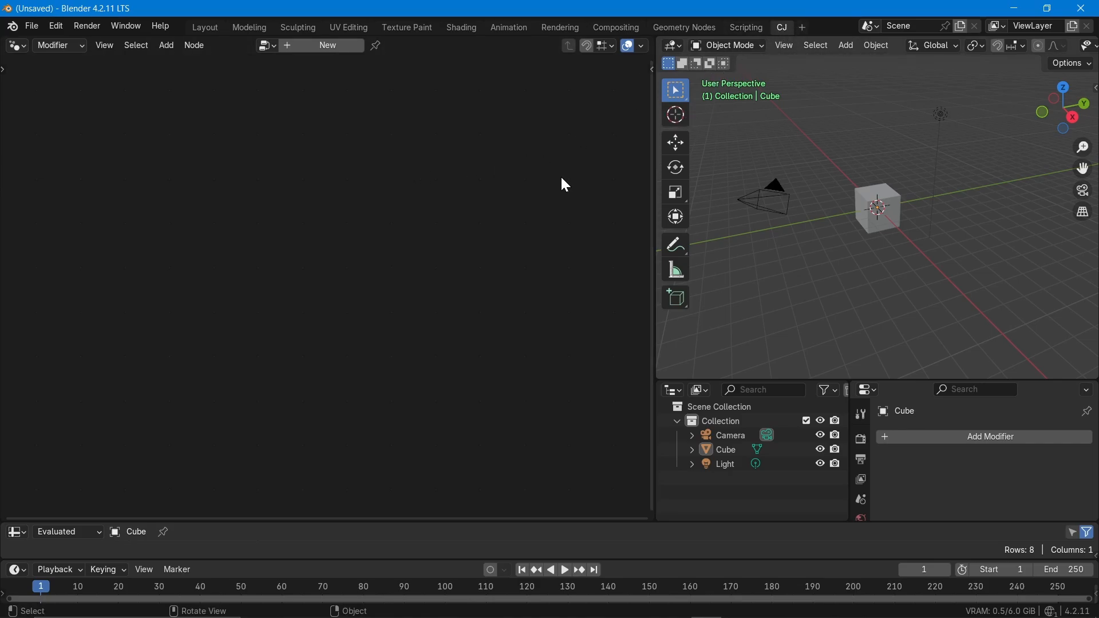
pyautogui.click(327, 46)
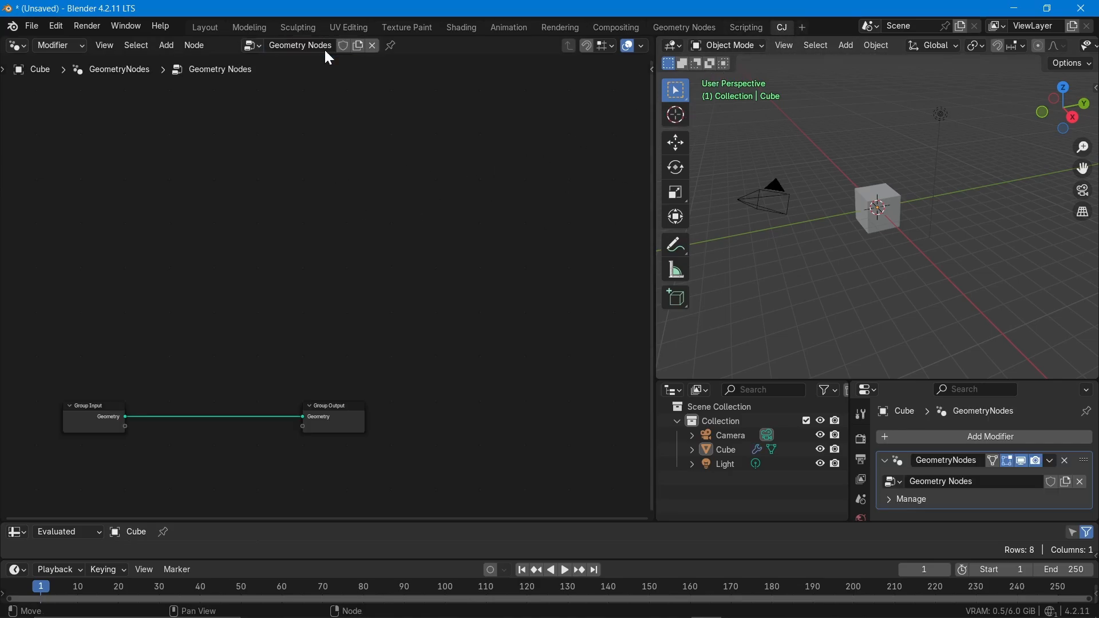
pyautogui.moveTo(321, 232); pyautogui.dragTo(369, 147, button='middle')
pyautogui.scroll(2, 367, 158)
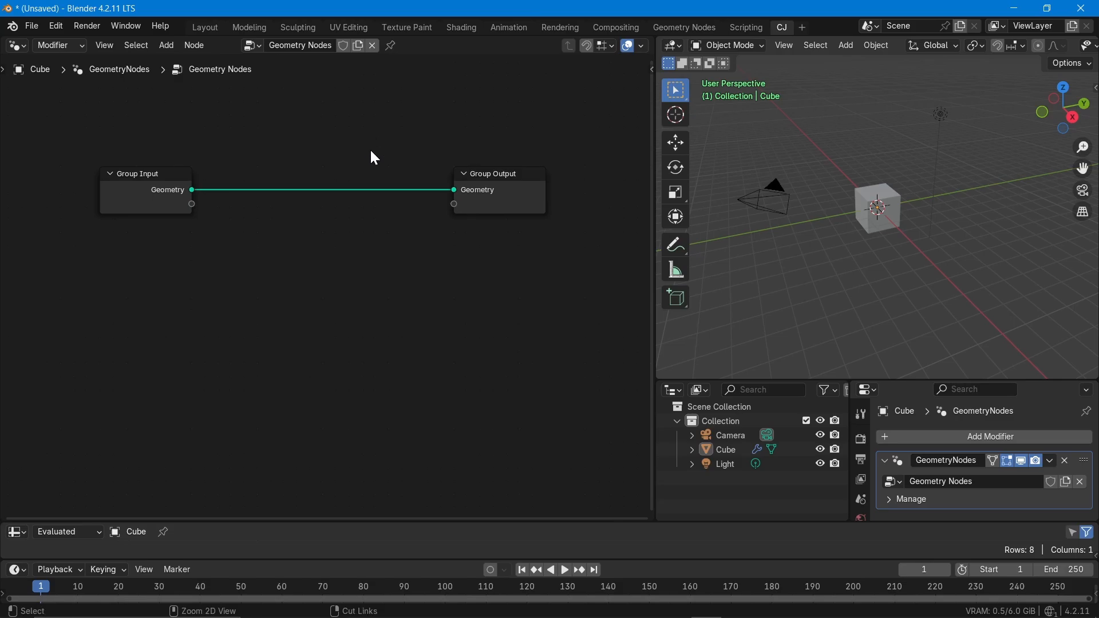
# Step: Cut the link between Group Input and Group Output, and move the Group Input node out of the way
pyautogui.keyDown('ctrl'); pyautogui.moveTo(370, 151); pyautogui.dragTo(367, 204, button='right'); pyautogui.keyUp('ctrl')
pyautogui.moveTo(150, 189); pyautogui.dragTo(60, 182)
pyautogui.press('x')
pyautogui.moveTo(171, 214); pyautogui.dragTo(205, 208, button='middle')
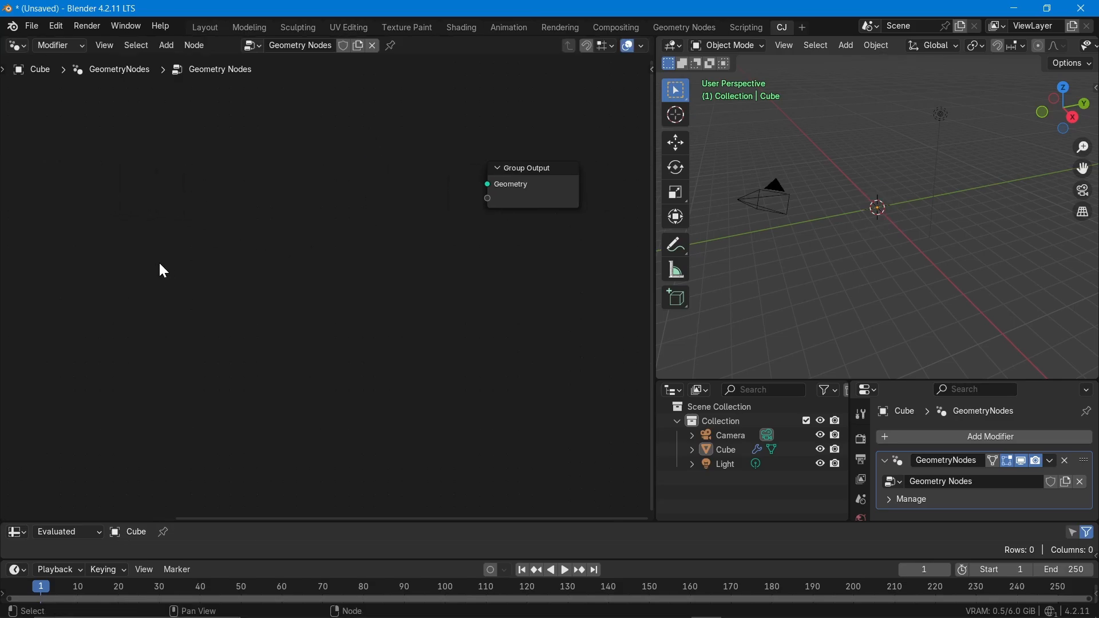
# Step: Add a Curve Circle primitive node to the left of the Group Output node
pyautogui.rightClick(33, 213)
pyautogui.moveTo(102, 210)
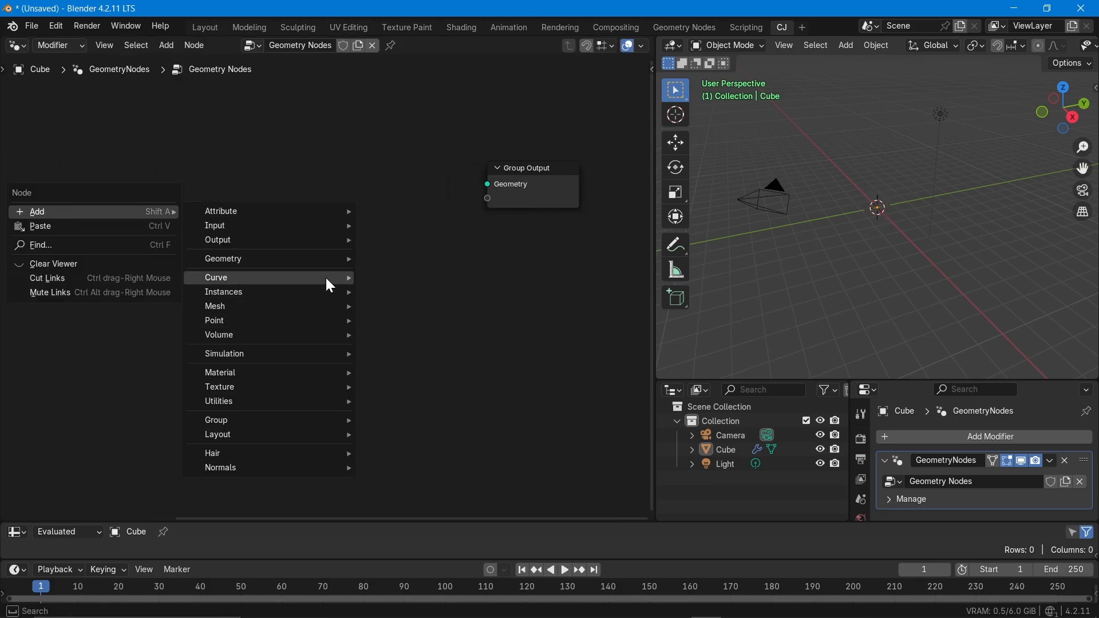
pyautogui.moveTo(325, 277)
pyautogui.moveTo(432, 341)
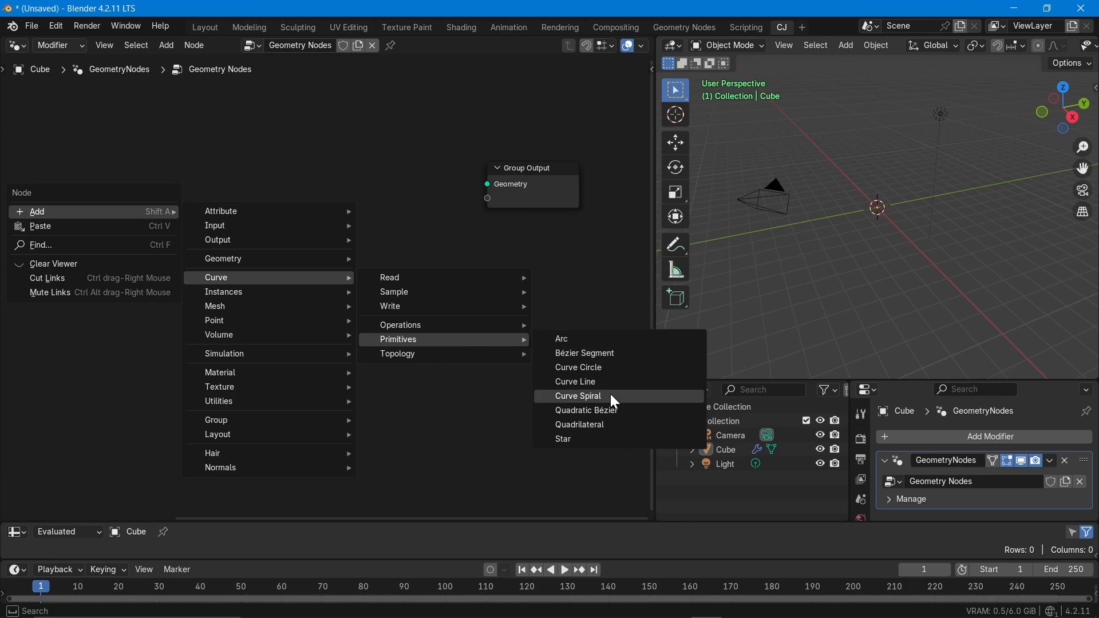
pyautogui.click(612, 377)
pyautogui.click(128, 175)
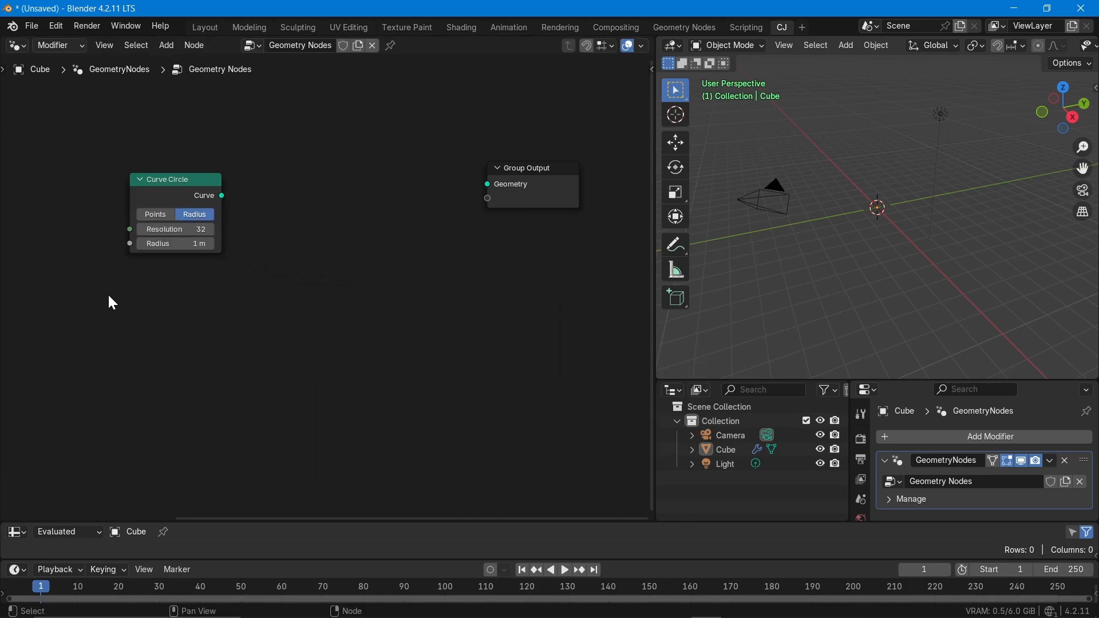
# Step: Add a Curve Line primitive node and arrange it below the Curve Circle node with space between them
pyautogui.rightClick(108, 295)
pyautogui.moveTo(108, 296)
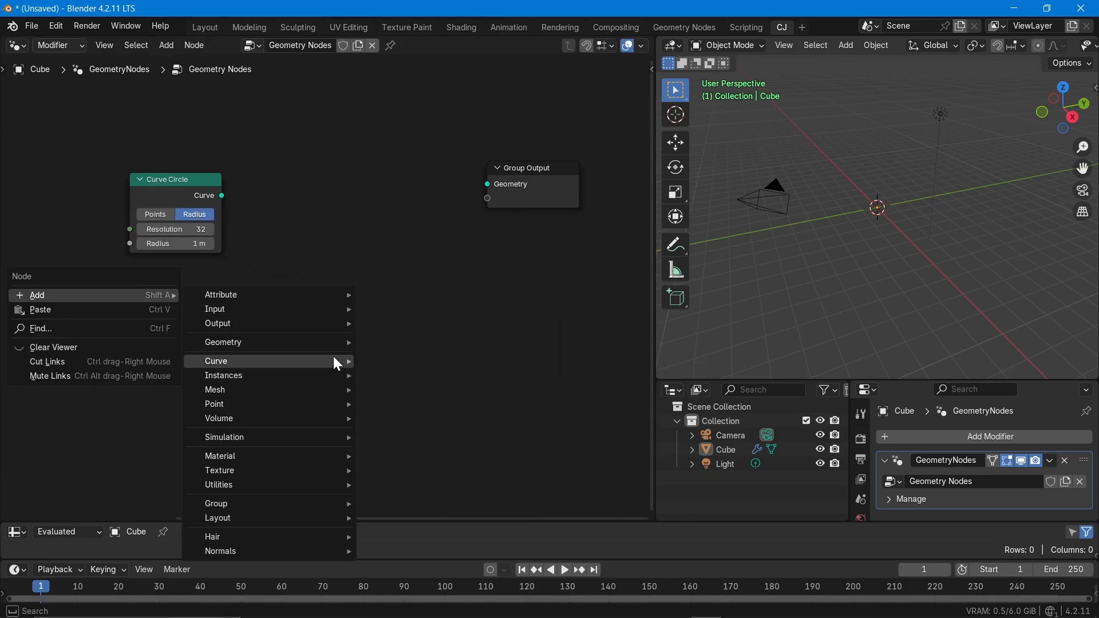
pyautogui.moveTo(333, 361)
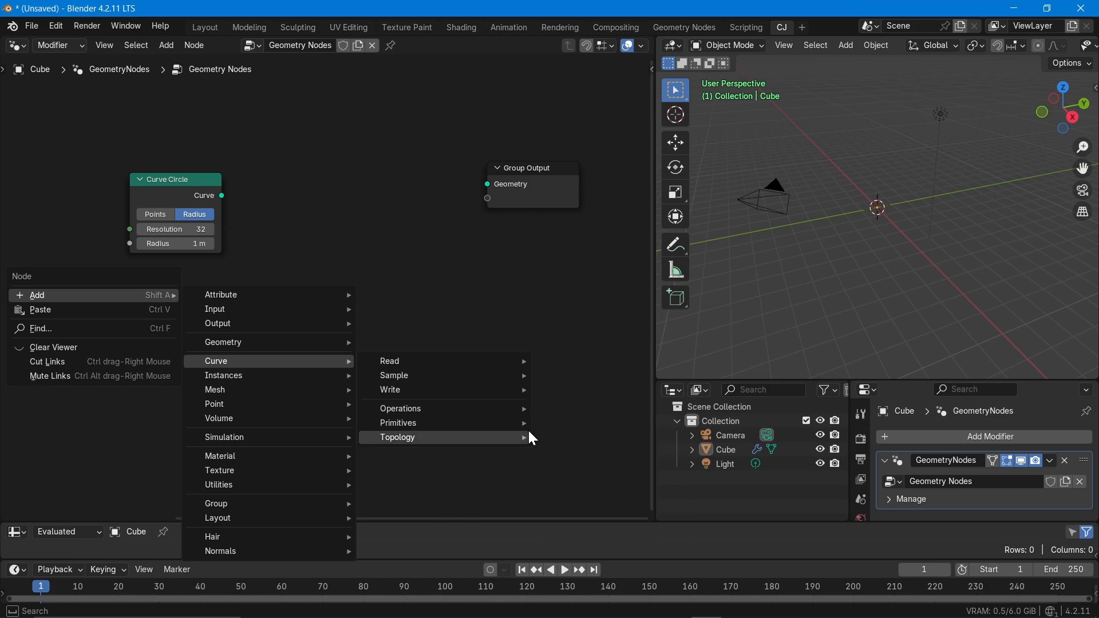
pyautogui.moveTo(506, 427)
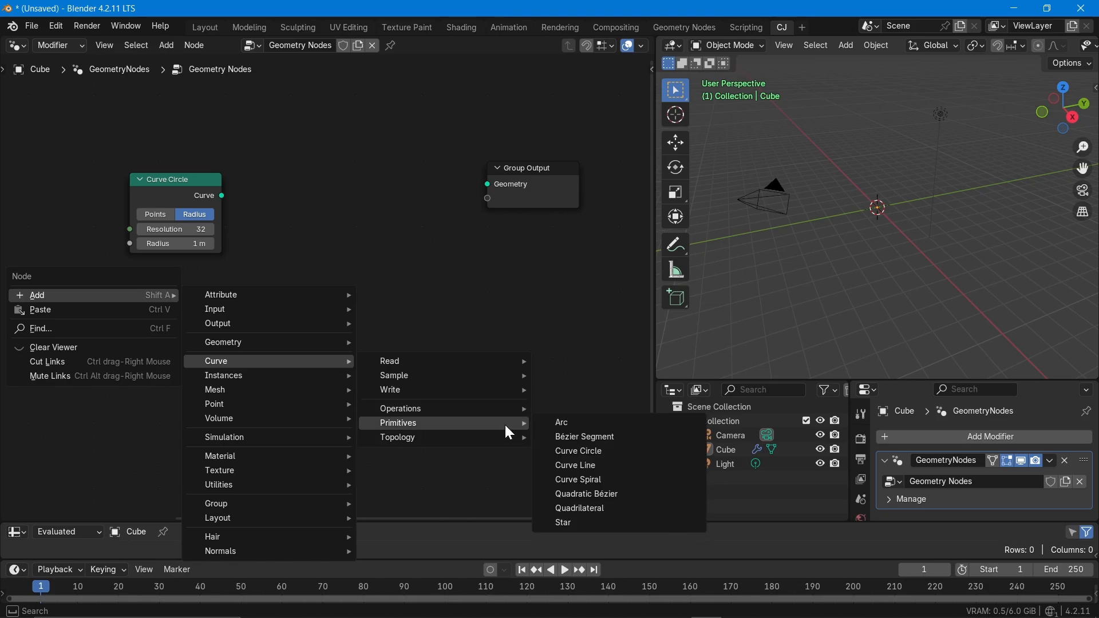
pyautogui.click(595, 465)
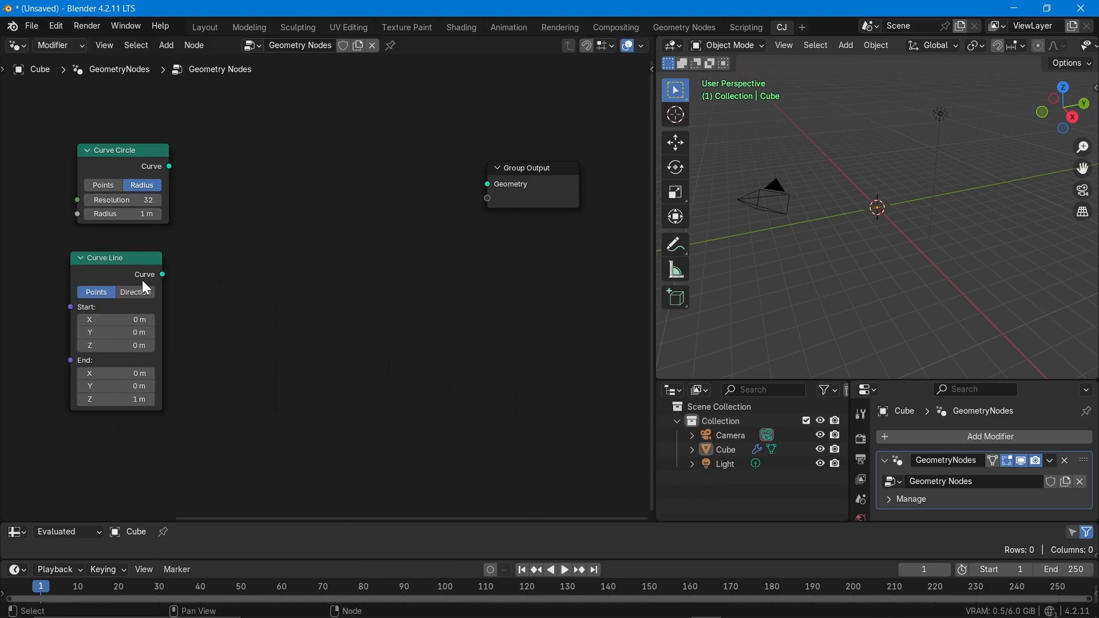
pyautogui.moveTo(131, 270); pyautogui.dragTo(121, 359)
pyautogui.moveTo(136, 151); pyautogui.dragTo(151, 180)
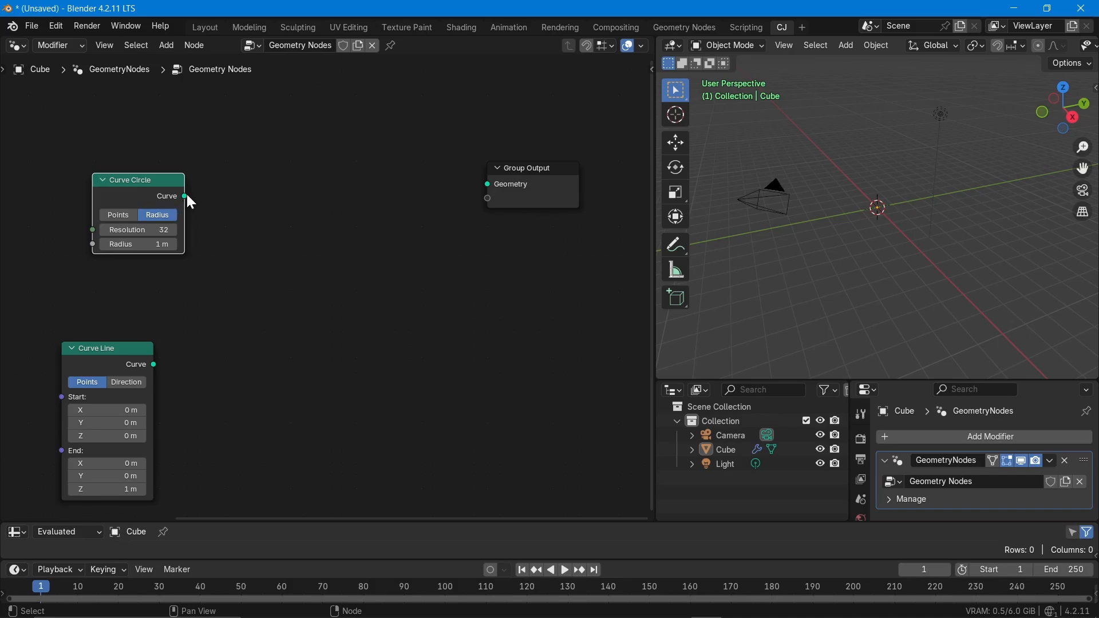
# Step: Connect the Curve Circle's Curve output to the Group Output's Geometry input and select the resulting circle in the viewport
pyautogui.moveTo(186, 195); pyautogui.dragTo(490, 181)
pyautogui.scroll(1, 146, 241)
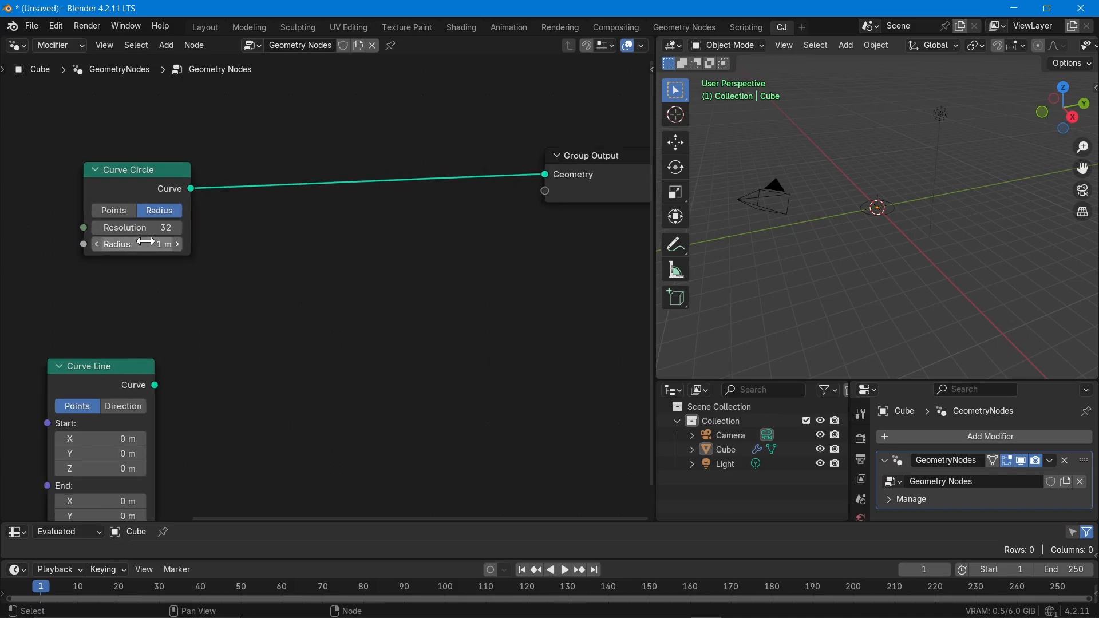
pyautogui.scroll(1, 145, 241)
pyautogui.click(889, 216)
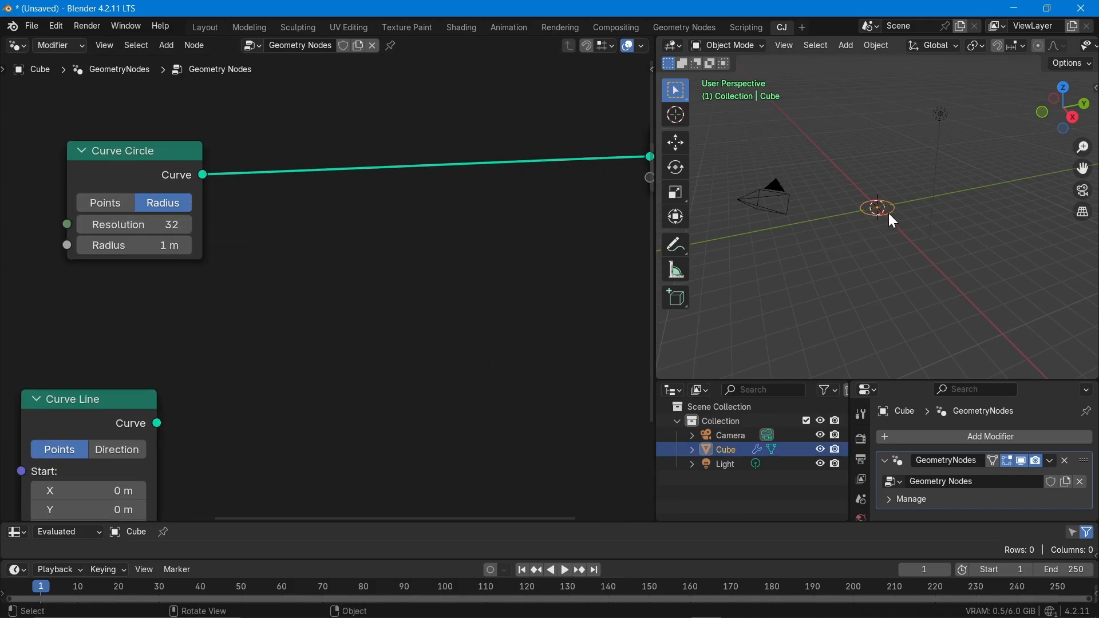
pyautogui.scroll(7, 879, 214)
# Step: Set the Curve Circle's radius to 0.8 m and view the circle from different angles
pyautogui.moveTo(136, 249); pyautogui.dragTo(125, 224)
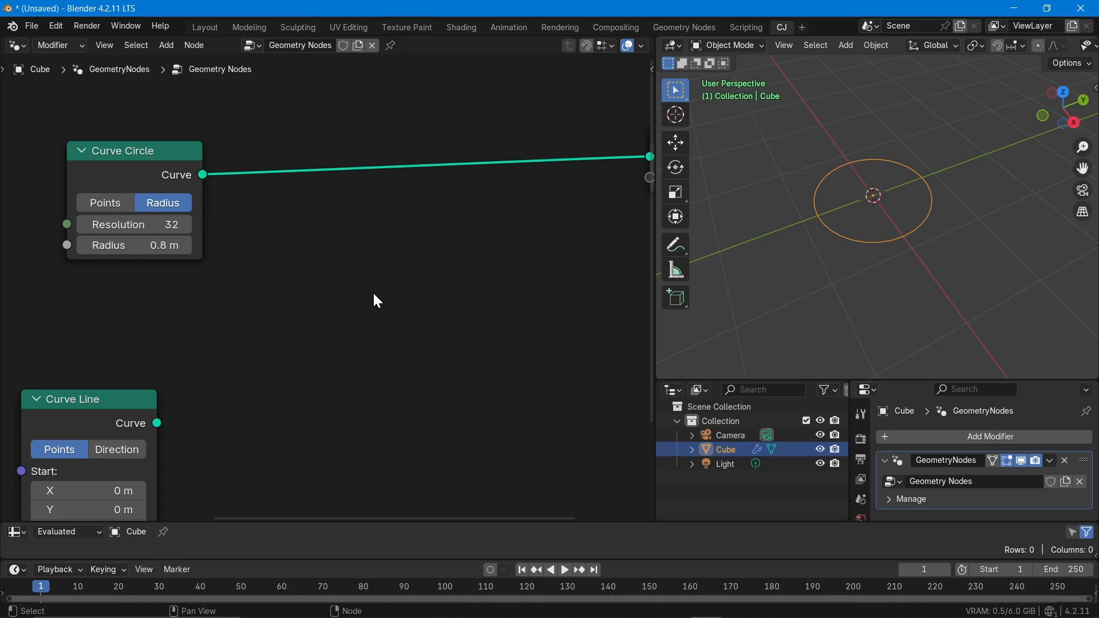
pyautogui.moveTo(881, 250); pyautogui.dragTo(863, 289, button='middle')
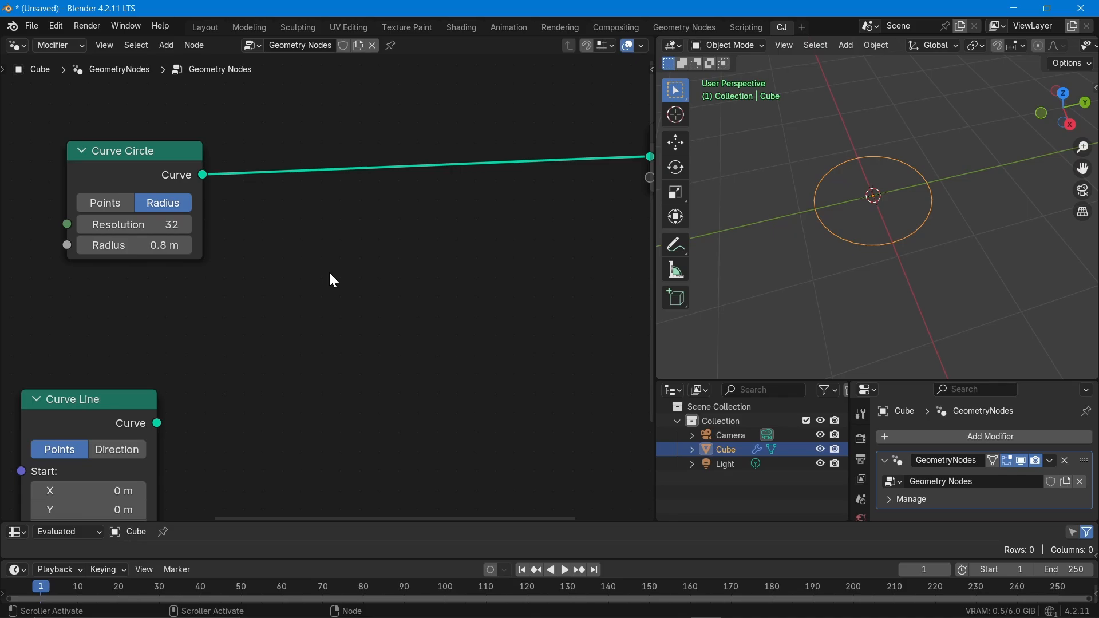
pyautogui.moveTo(746, 294); pyautogui.dragTo(702, 294, button='middle')
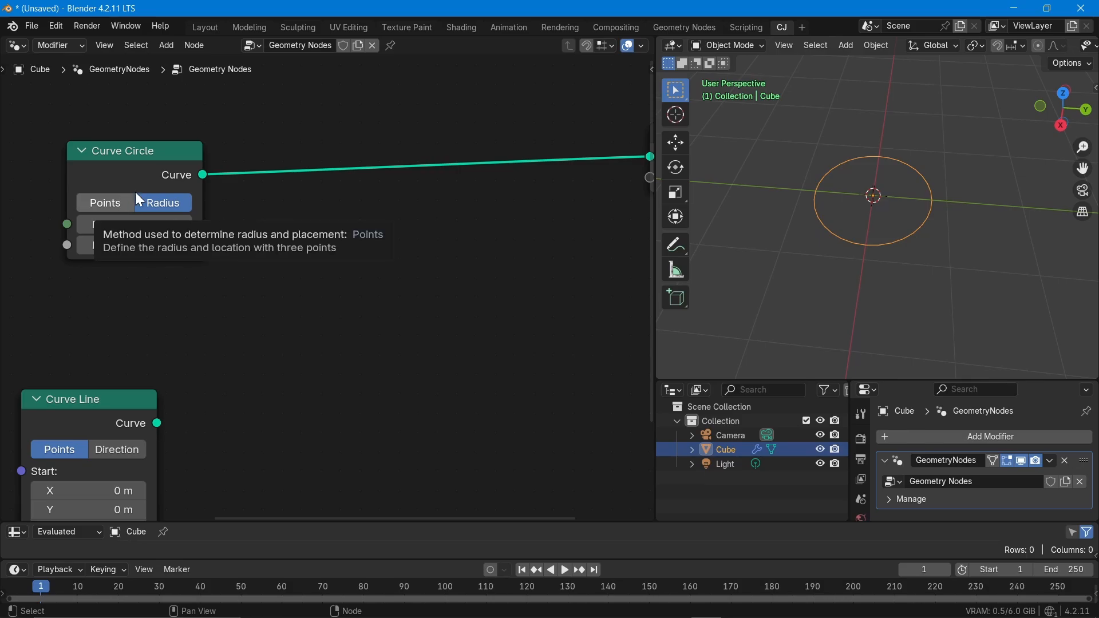
# Step: Switch the Curve Circle node from Radius to Points mode
pyautogui.click(102, 201)
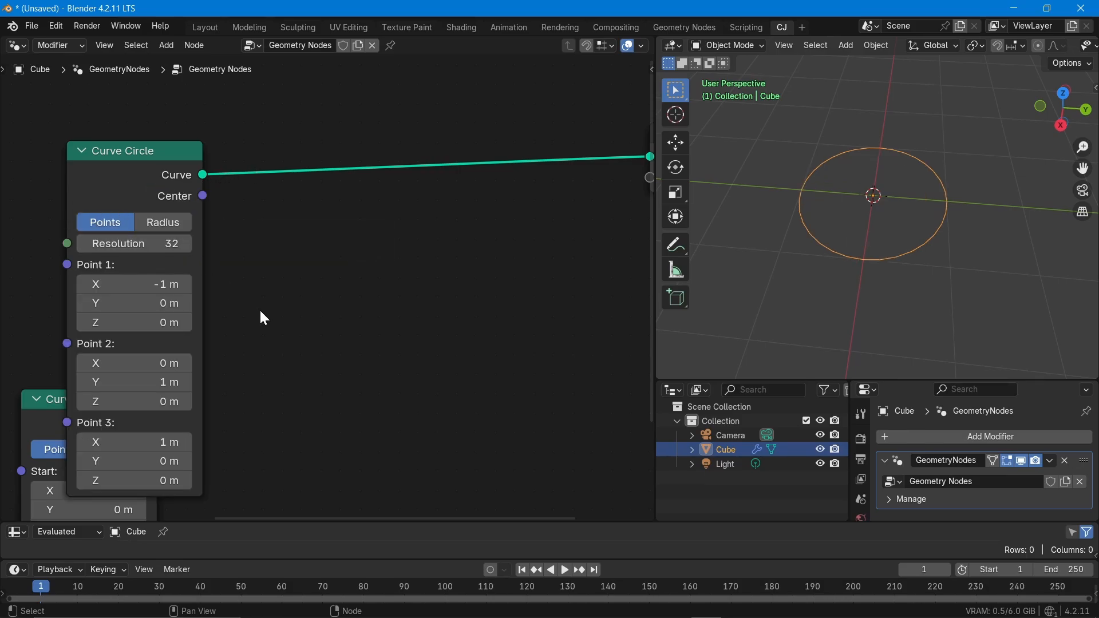
pyautogui.moveTo(290, 317); pyautogui.dragTo(410, 290, button='middle')
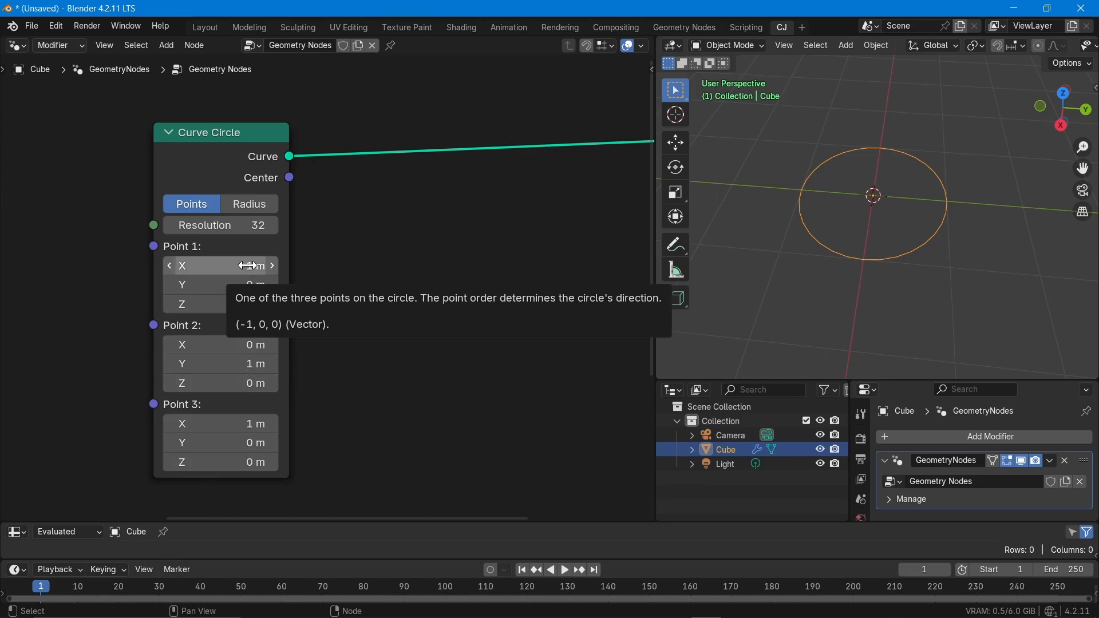
pyautogui.moveTo(844, 262); pyautogui.dragTo(911, 218, button='middle')
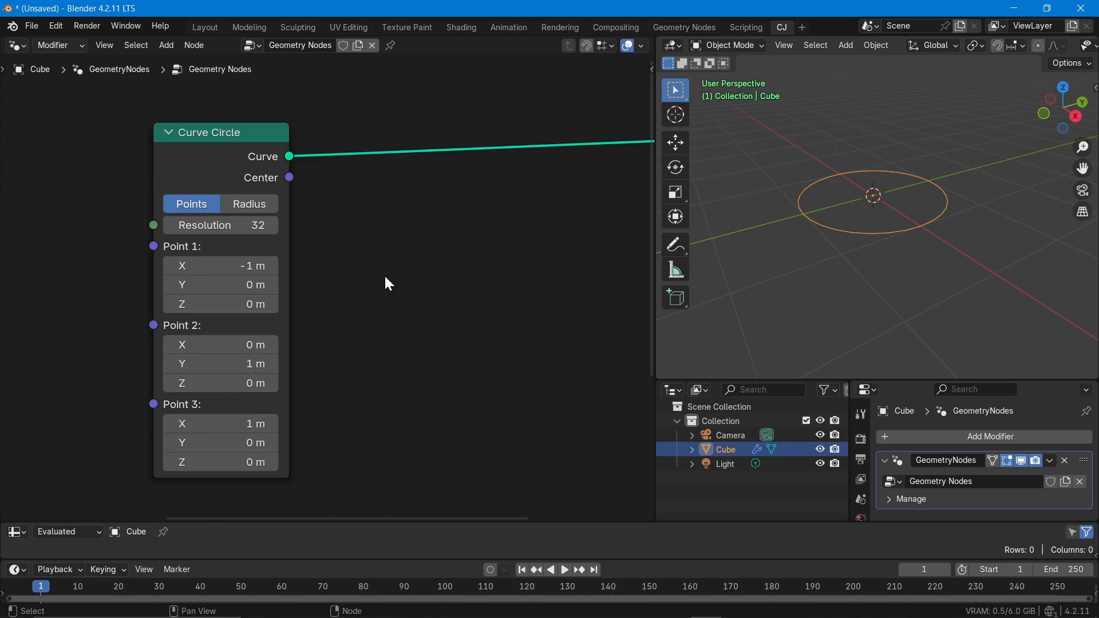
# Step: Set the Z coordinate of Point 1 on the Curve Circle to 1 m to tilt the circle
pyautogui.click(211, 303)
pyautogui.write('1')
pyautogui.press('Return')
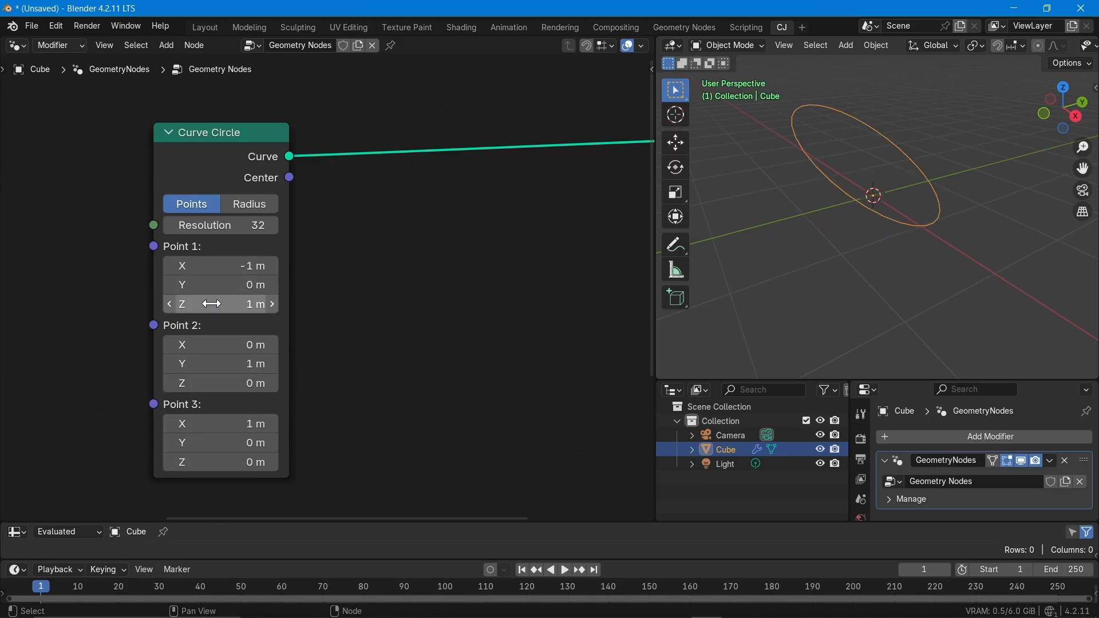
pyautogui.moveTo(864, 243); pyautogui.dragTo(823, 149, button='middle')
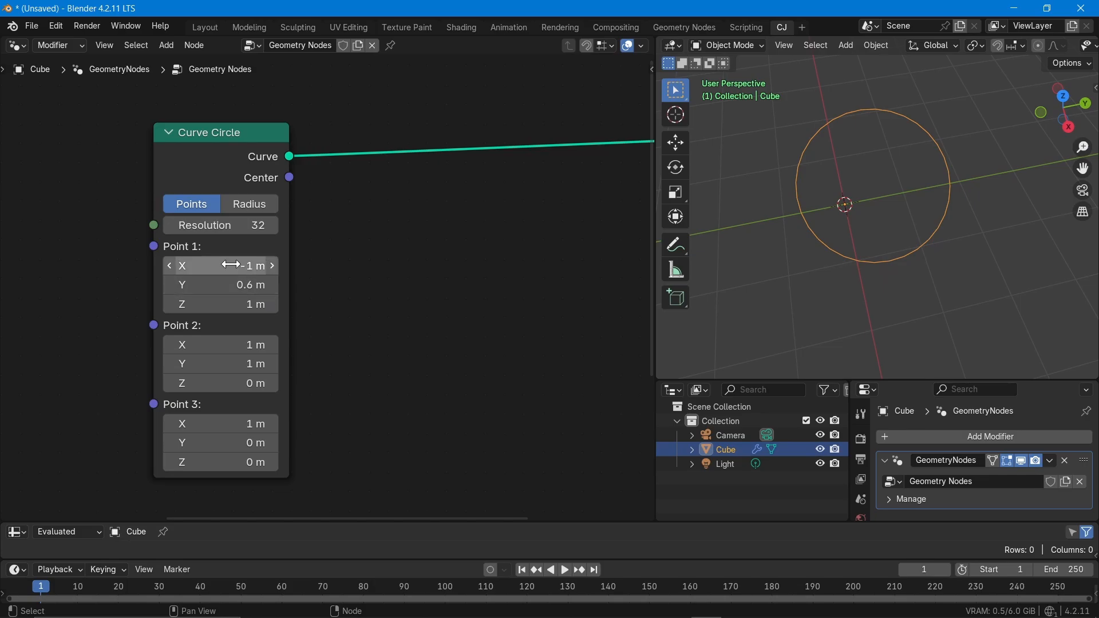
# Step: Reset the Y and Z coordinates of the Curve Circle's Point 1 to 0 m
pyautogui.click(231, 307)
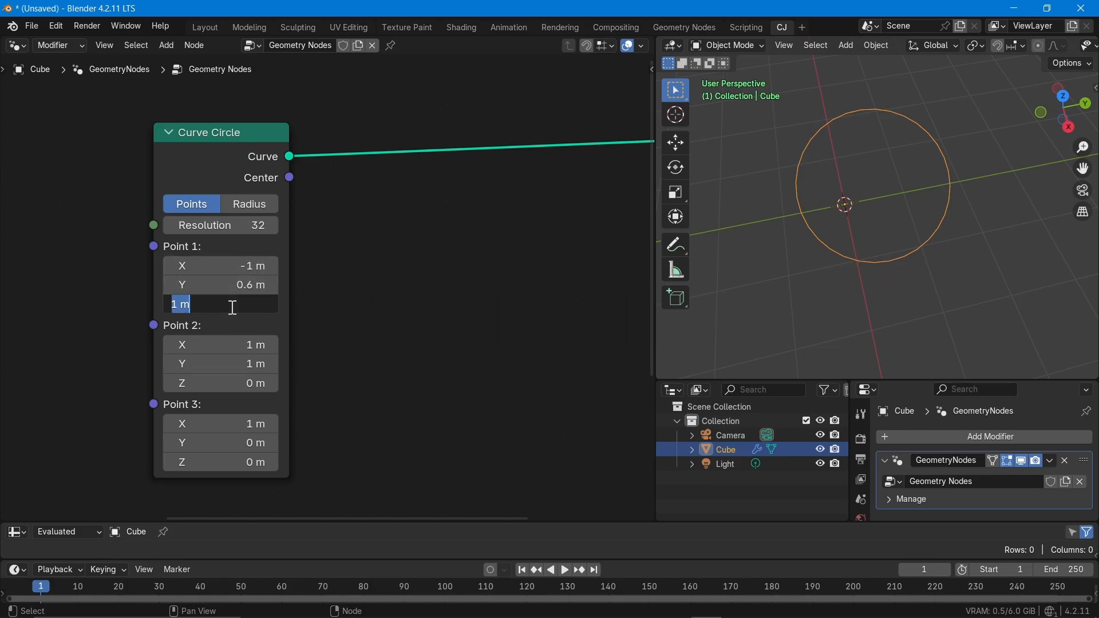
pyautogui.write('0')
pyautogui.click(234, 278)
pyautogui.write('0')
pyautogui.press('Return')
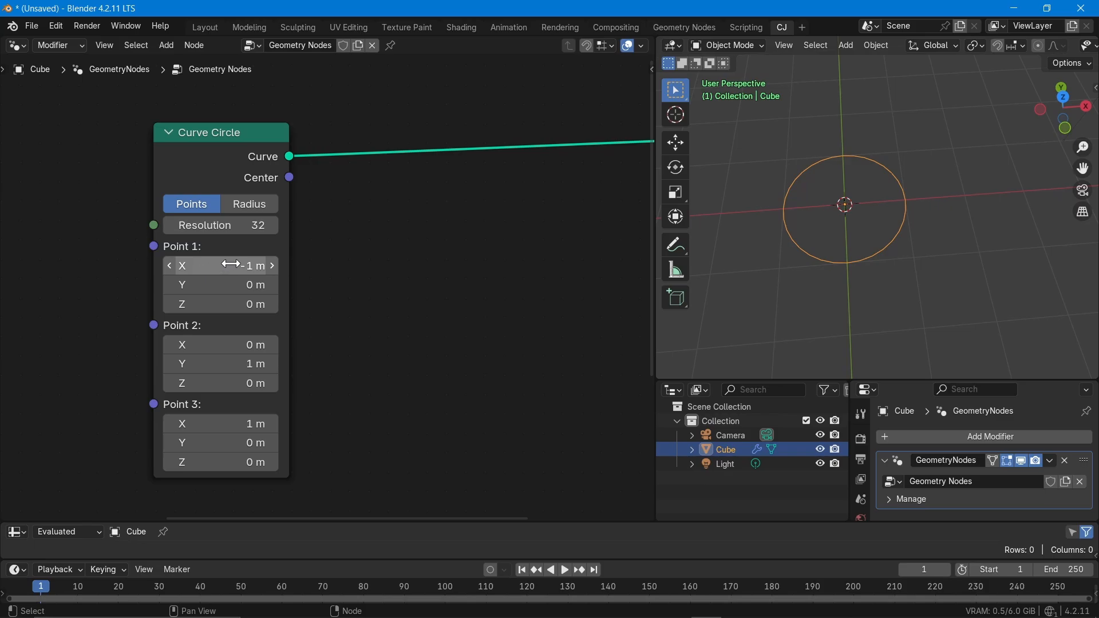
# Step: Set the Y coordinate of the Curve Circle's Point 2 to 1.4 m
pyautogui.moveTo(230, 264)
pyautogui.mouseDown()
pyautogui.moveTo(207, 263)
pyautogui.moveTo(282, 264)
pyautogui.moveTo(231, 264)
pyautogui.mouseUp()
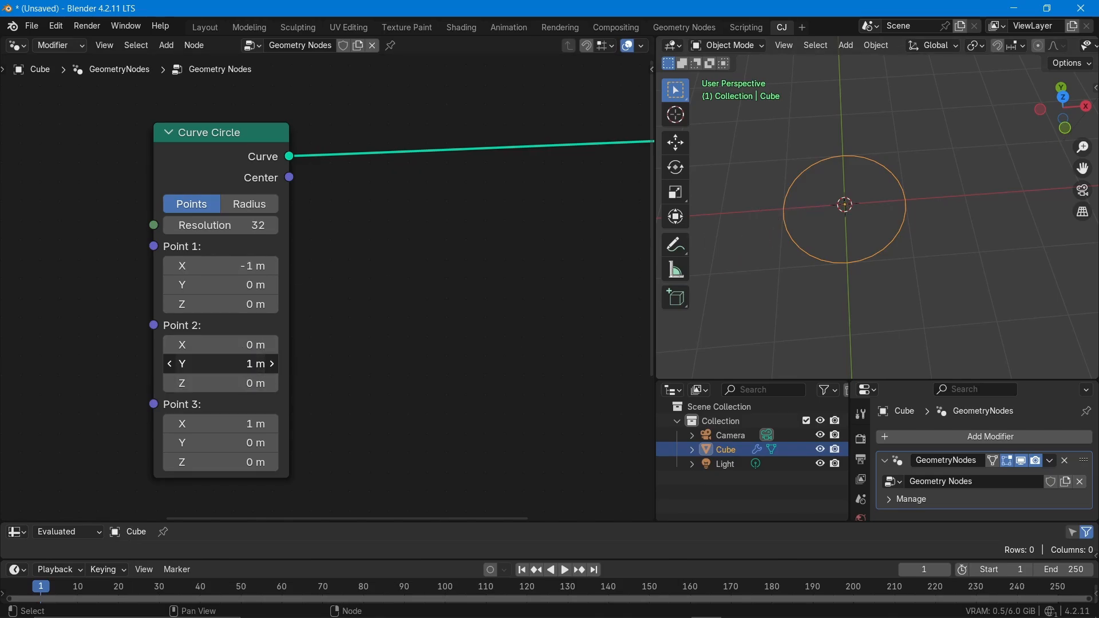
pyautogui.moveTo(249, 364)
pyautogui.mouseDown()
pyautogui.moveTo(329, 364)
pyautogui.moveTo(220, 364)
pyautogui.moveTo(232, 364)
pyautogui.mouseUp()
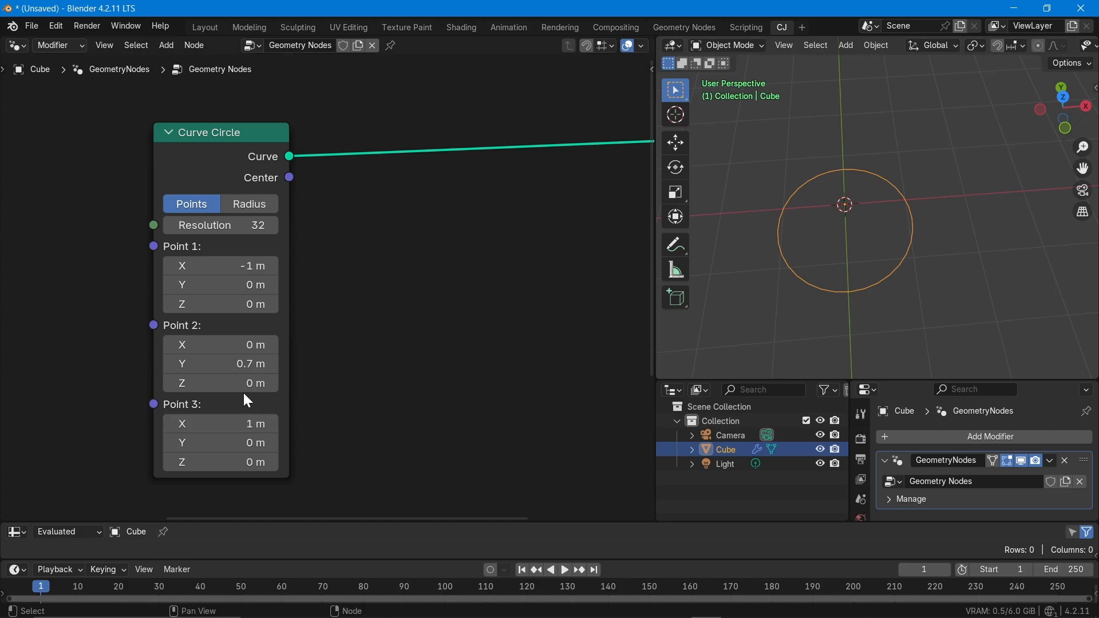
pyautogui.moveTo(241, 364)
pyautogui.mouseDown()
pyautogui.moveTo(114, 364)
pyautogui.moveTo(297, 364)
pyautogui.moveTo(233, 369)
pyautogui.mouseUp()
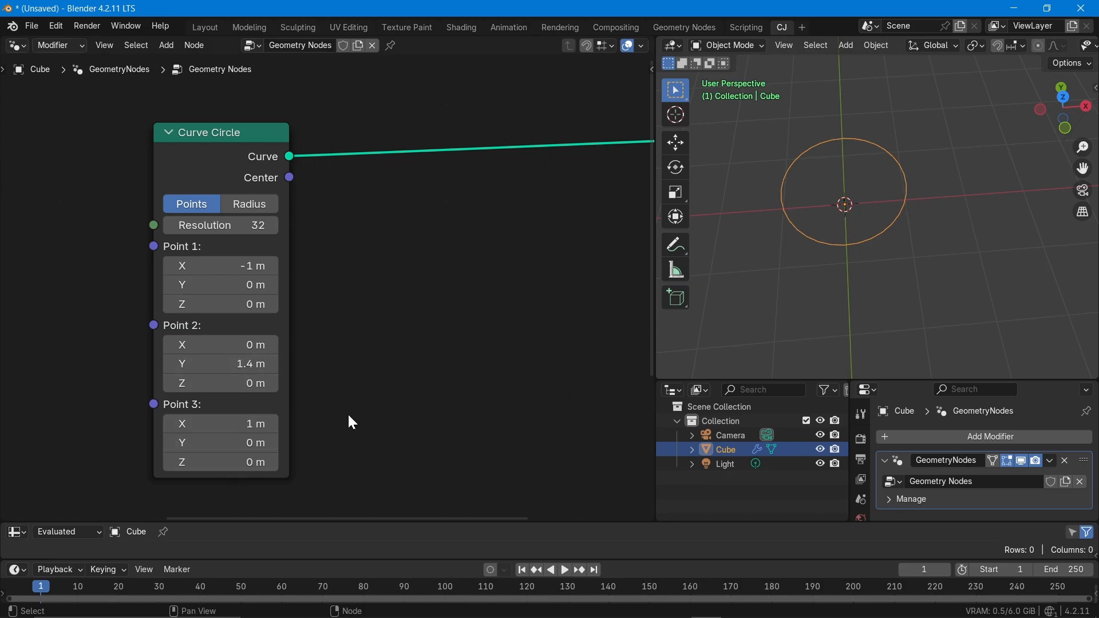
# Step: Set the Curve Circle's Point 3 to X 1.4 m, Y 1.1 m and Z -0.2 m
pyautogui.moveTo(240, 423); pyautogui.dragTo(266, 424)
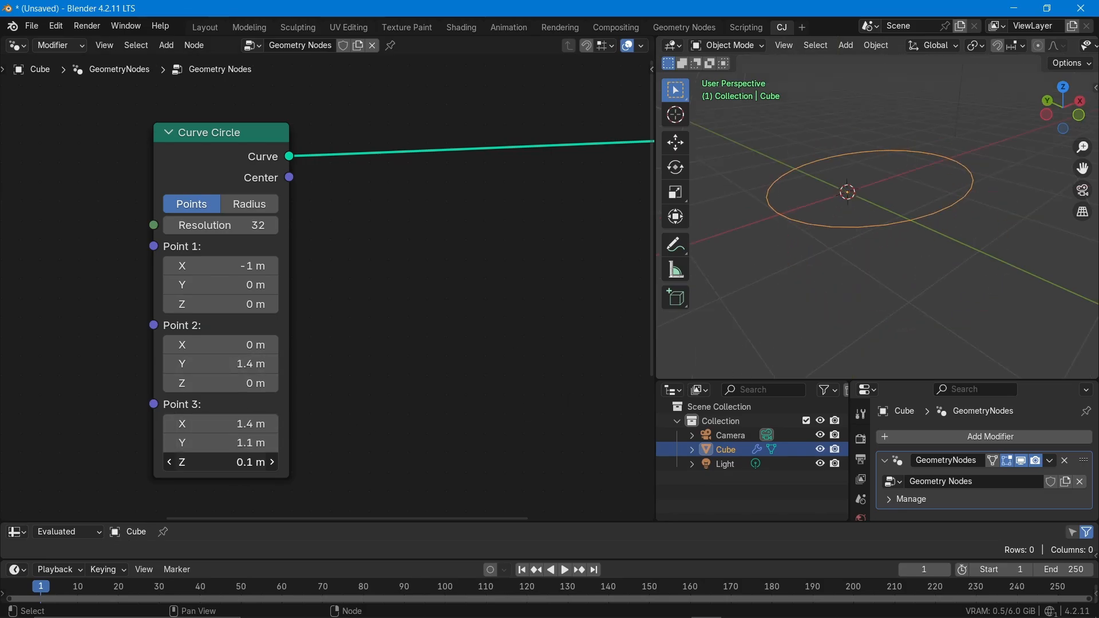
pyautogui.moveTo(246, 462)
pyautogui.mouseDown()
pyautogui.moveTo(266, 461)
pyautogui.moveTo(217, 462)
pyautogui.moveTo(278, 462)
pyautogui.moveTo(237, 462)
pyautogui.mouseUp()
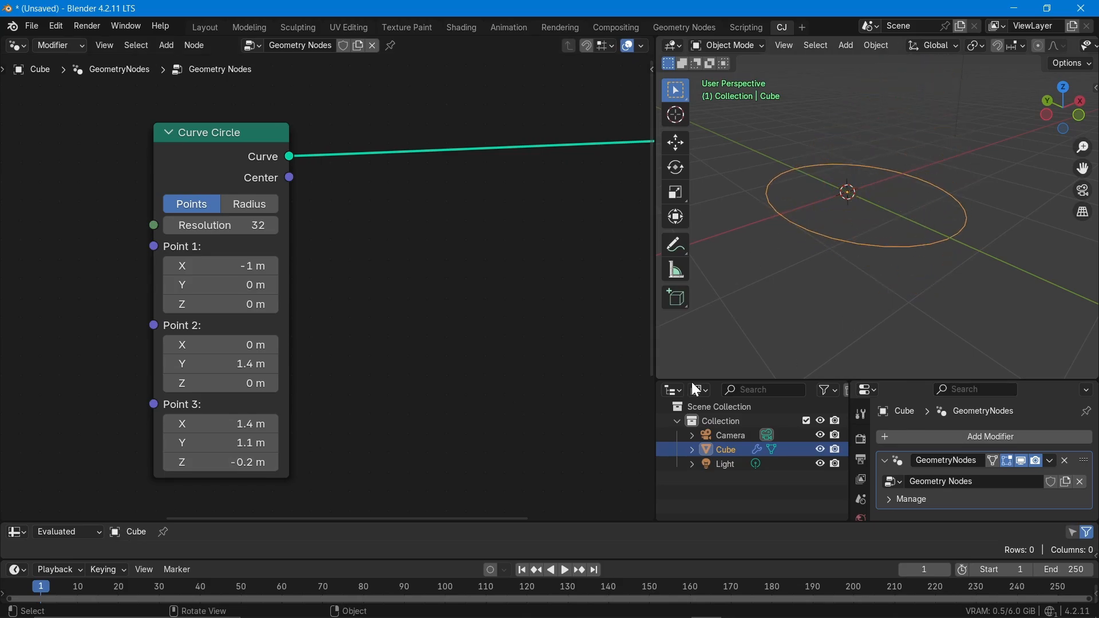
# Step: Set the Z coordinate of the Curve Circle's Point 2 to 0.8 m and that of Point 1 to 0.3 m
pyautogui.moveTo(241, 383)
pyautogui.mouseDown()
pyautogui.moveTo(269, 383)
pyautogui.moveTo(229, 383)
pyautogui.moveTo(274, 382)
pyautogui.moveTo(209, 383)
pyautogui.moveTo(253, 383)
pyautogui.mouseUp()
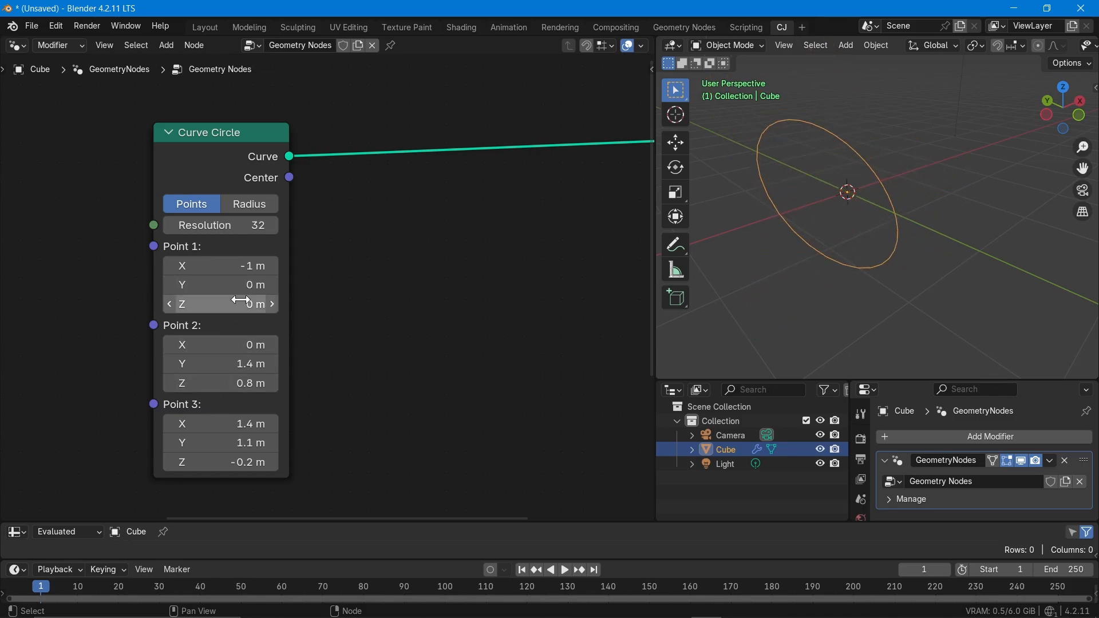
pyautogui.moveTo(240, 300)
pyautogui.mouseDown()
pyautogui.moveTo(263, 300)
pyautogui.moveTo(226, 300)
pyautogui.moveTo(244, 300)
pyautogui.mouseUp()
pyautogui.moveTo(961, 270); pyautogui.dragTo(864, 289, button='middle')
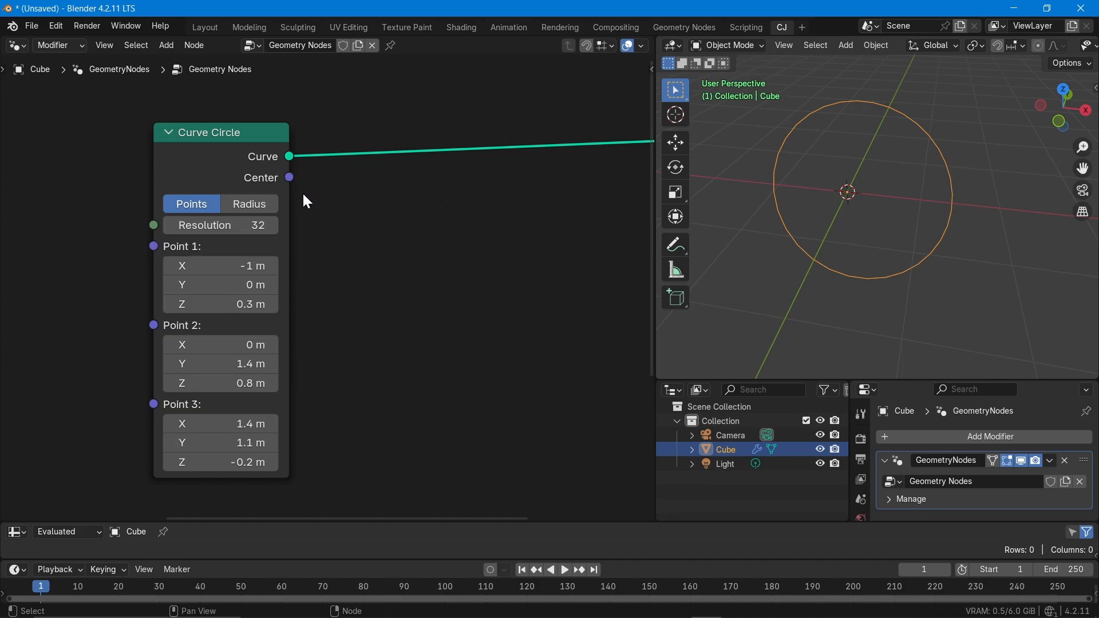
pyautogui.moveTo(287, 178)
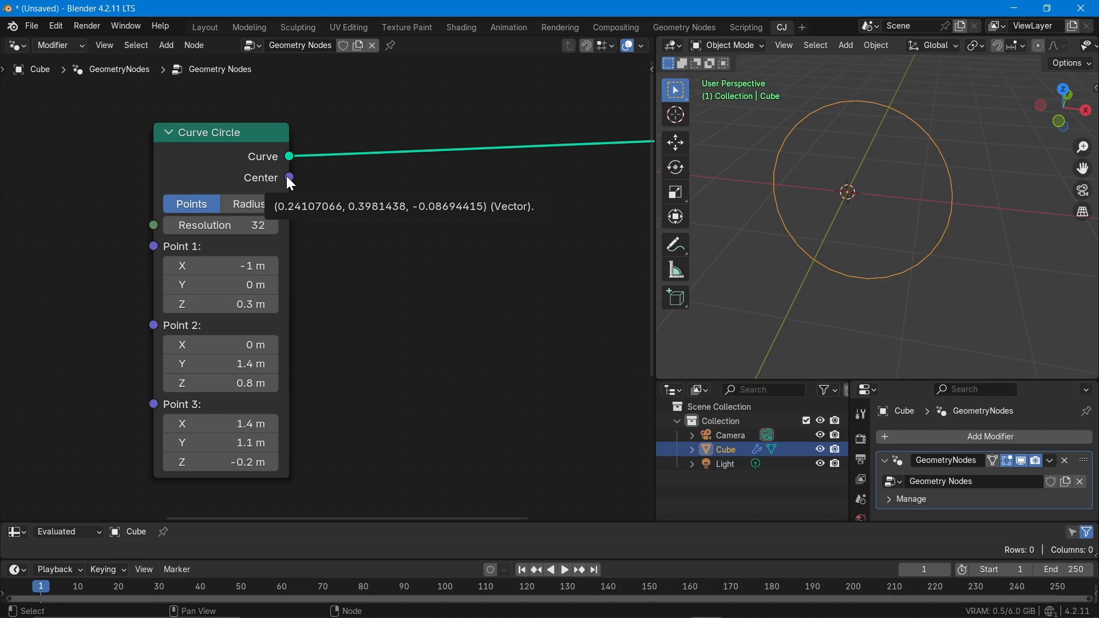
pyautogui.moveTo(350, 424); pyautogui.dragTo(415, 450, button='middle')
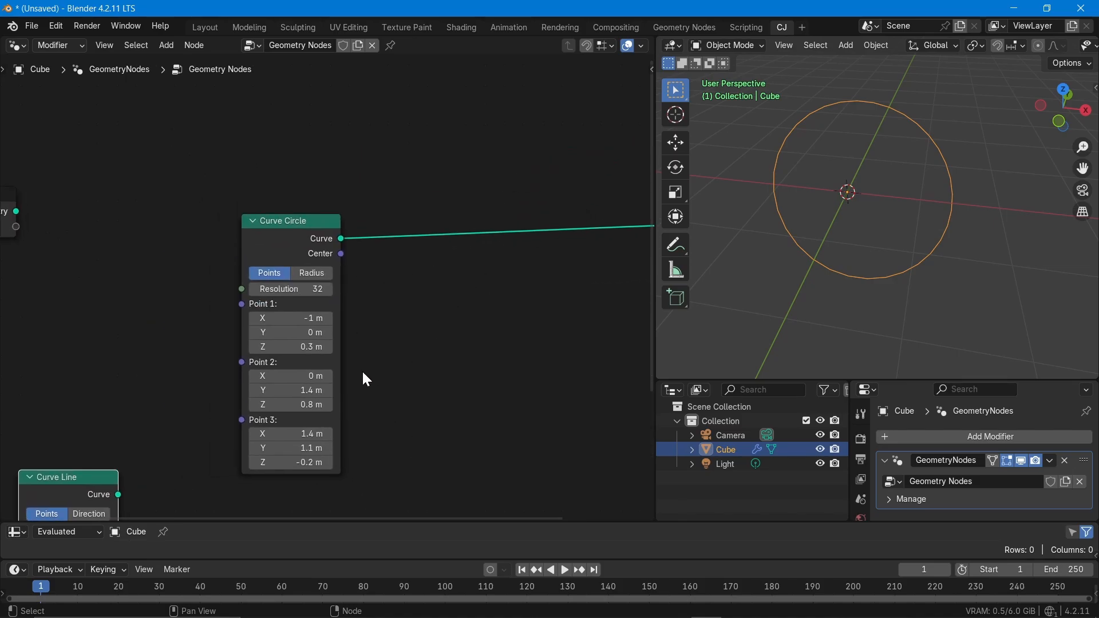
# Step: Move the Curve Line node into the space between the Curve Circle and Group Output nodes
pyautogui.scroll(3, 390, 324)
pyautogui.moveTo(390, 324); pyautogui.dragTo(392, 240, button='middle')
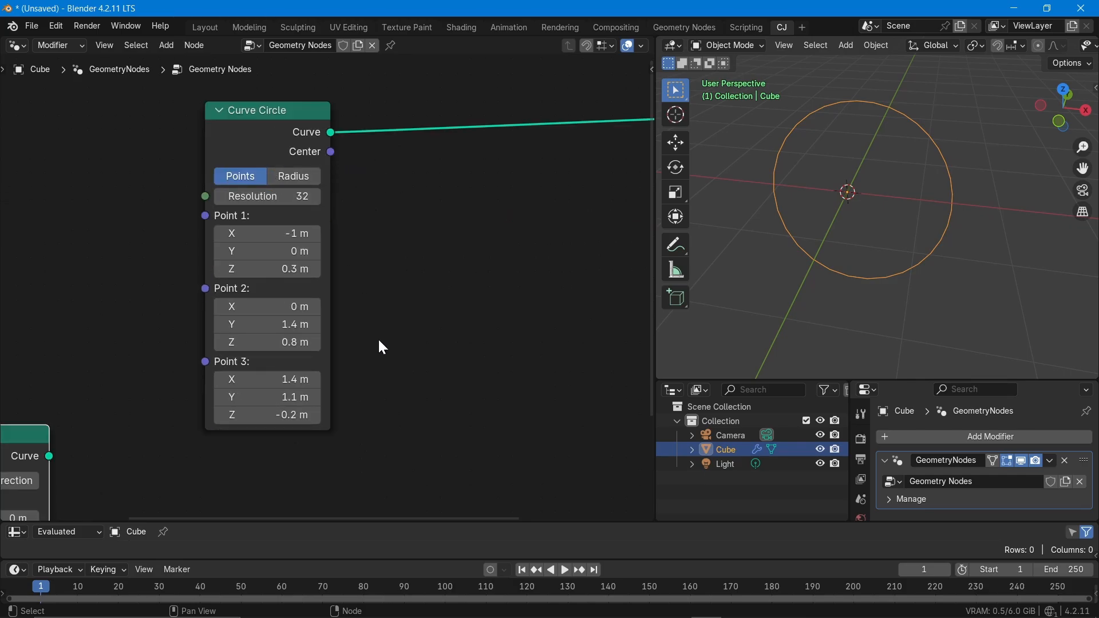
pyautogui.scroll(-2, 380, 358)
pyautogui.moveTo(379, 397); pyautogui.dragTo(189, 235, button='middle')
pyautogui.scroll(-1, 452, 319)
pyautogui.moveTo(103, 332); pyautogui.dragTo(212, 303, button='middle')
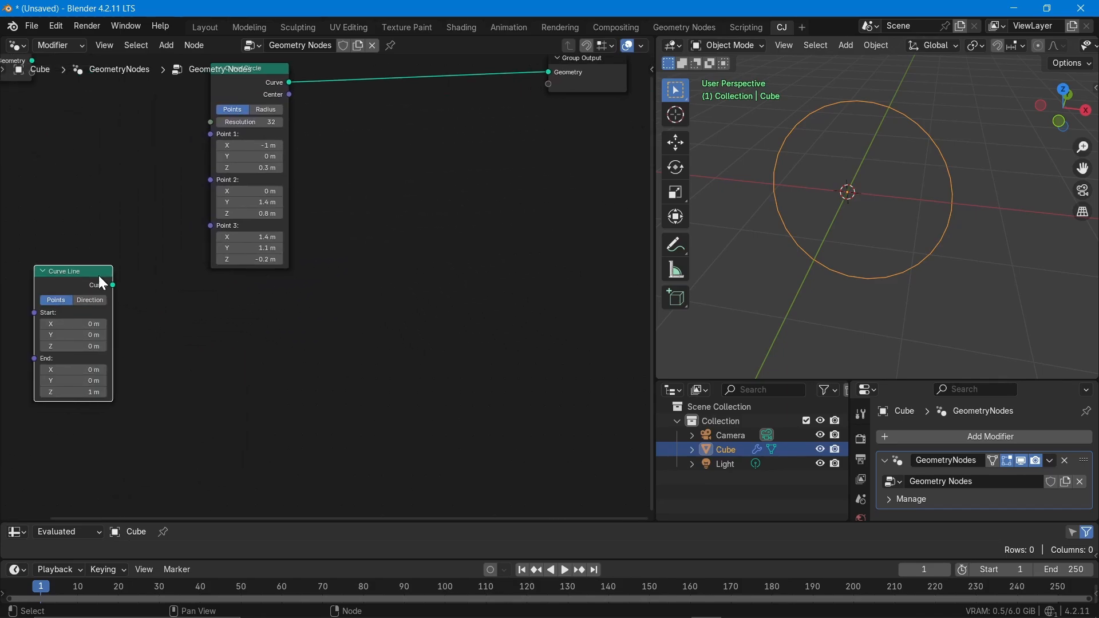
pyautogui.moveTo(100, 281); pyautogui.dragTo(392, 199)
pyautogui.moveTo(370, 228); pyautogui.dragTo(252, 371, button='middle')
pyautogui.moveTo(279, 349); pyautogui.dragTo(236, 250)
# Step: Cut the Curve Circle's link to Group Output and connect the Curve Line's Curve output to the Geometry input
pyautogui.keyDown('ctrl'); pyautogui.moveTo(246, 207); pyautogui.dragTo(235, 254, button='right'); pyautogui.keyUp('ctrl')
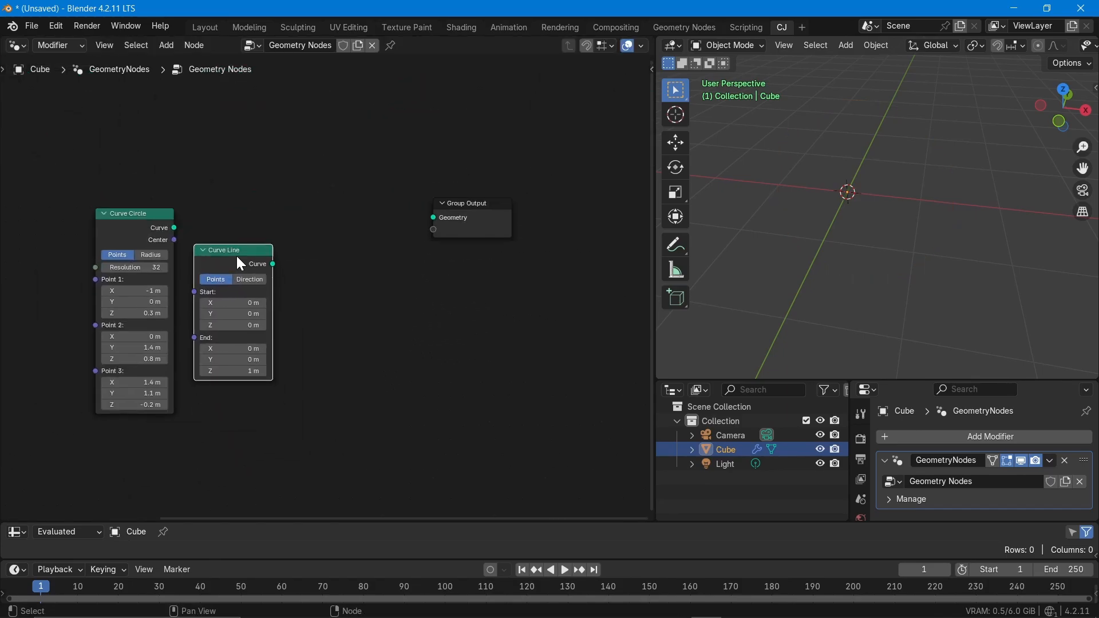
pyautogui.scroll(3, 235, 254)
pyautogui.moveTo(283, 266); pyautogui.dragTo(486, 208)
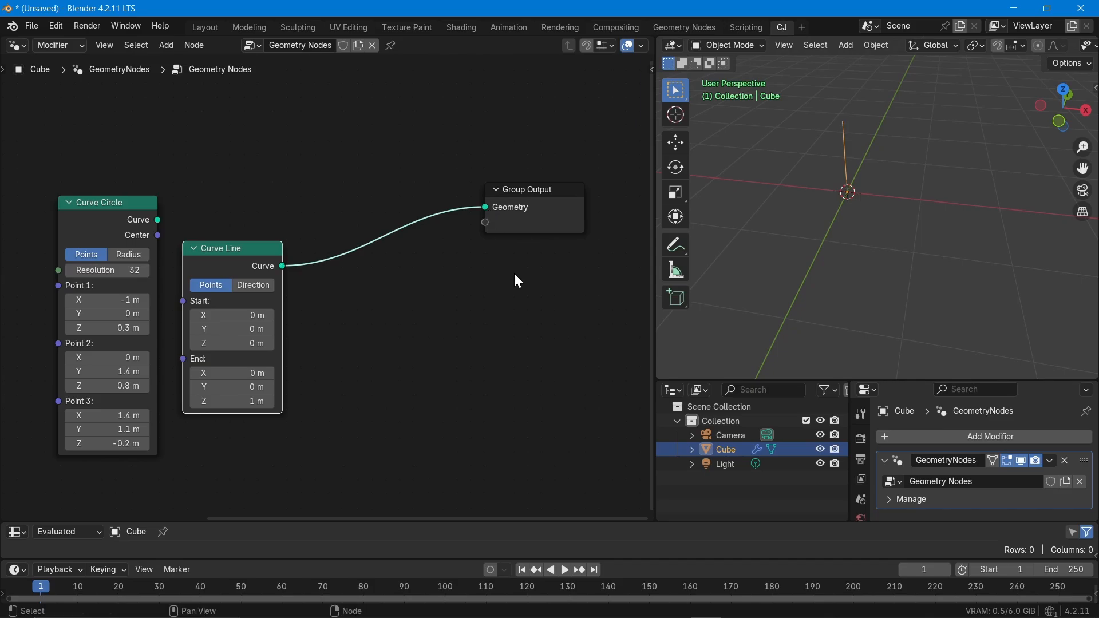
# Step: Set the Curve Line's Start to X 0.5, Y 0.9, Z -8.8 m and its End to X -0.5, Y -0.3, Z 2.2 m
pyautogui.scroll(2, 194, 281)
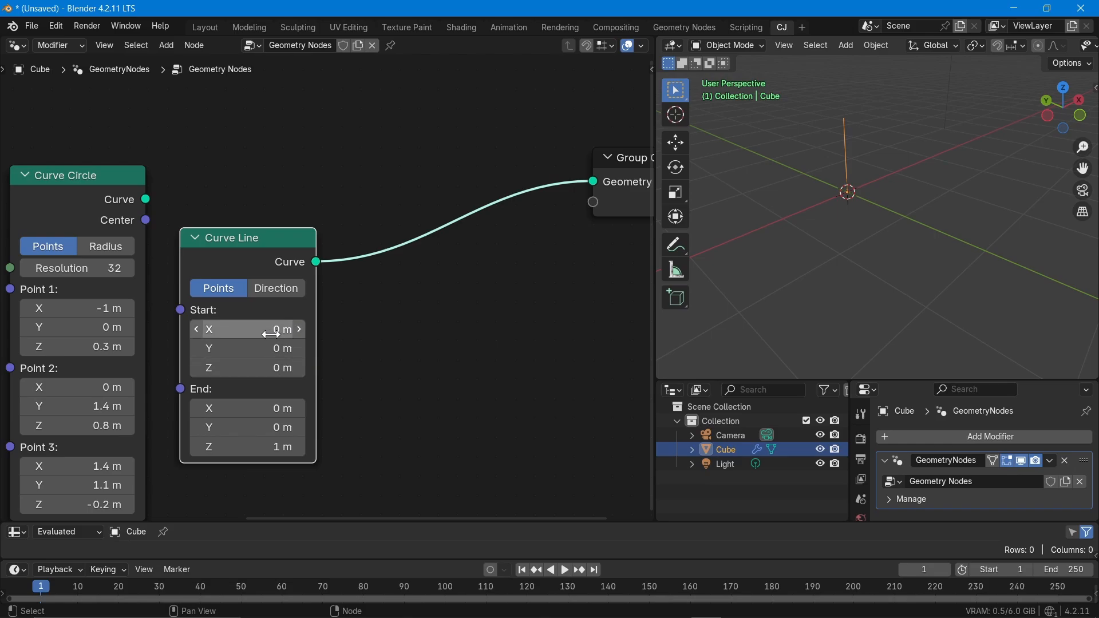
pyautogui.moveTo(269, 330); pyautogui.dragTo(252, 368)
pyautogui.click(278, 369)
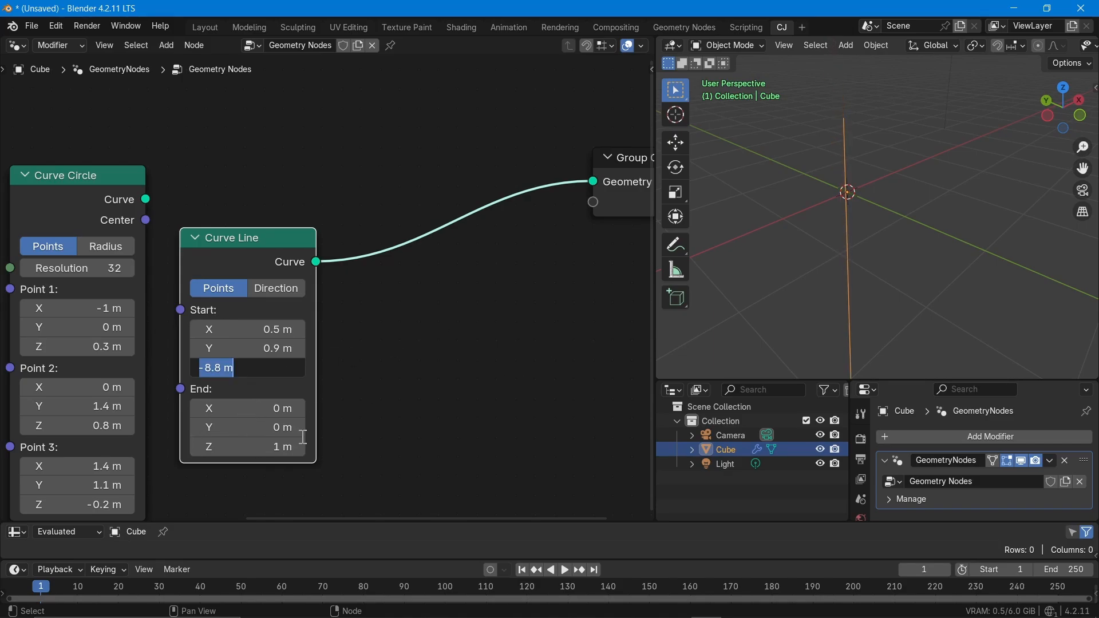
pyautogui.press('Return')
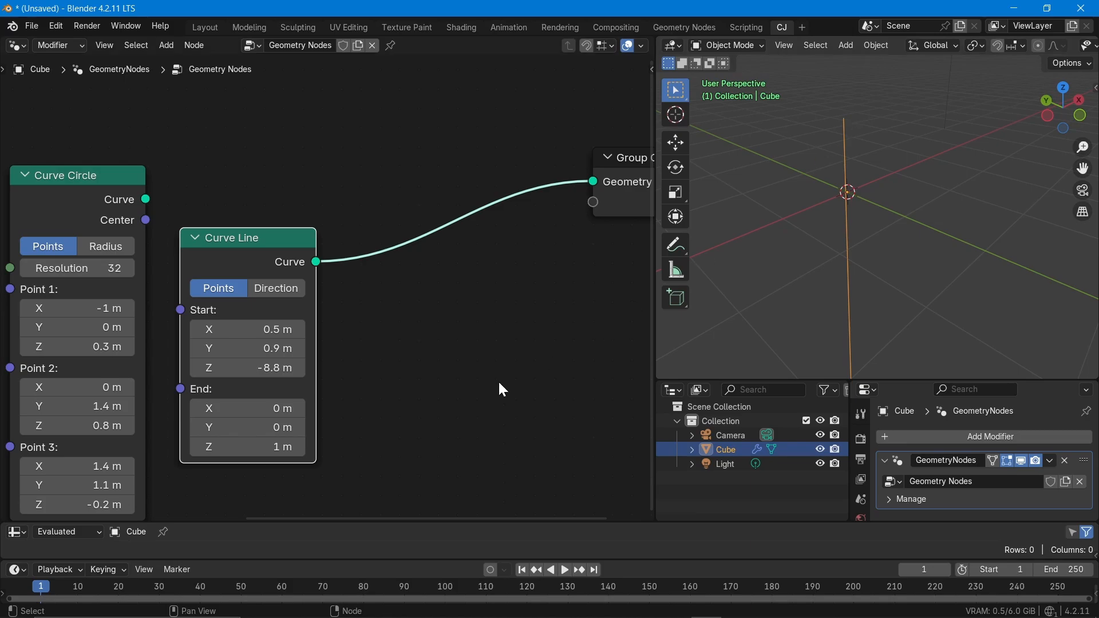
pyautogui.moveTo(282, 447); pyautogui.dragTo(269, 408)
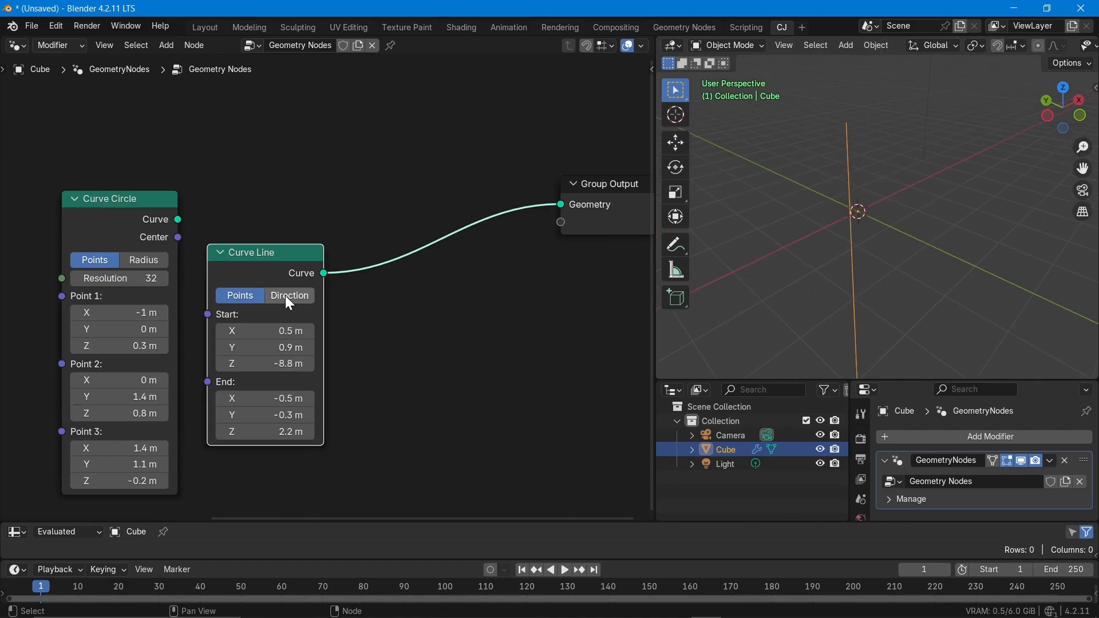
# Step: Switch the Curve Line to Direction mode and reset its Start X, Y and Z to 0 m
pyautogui.click(289, 301)
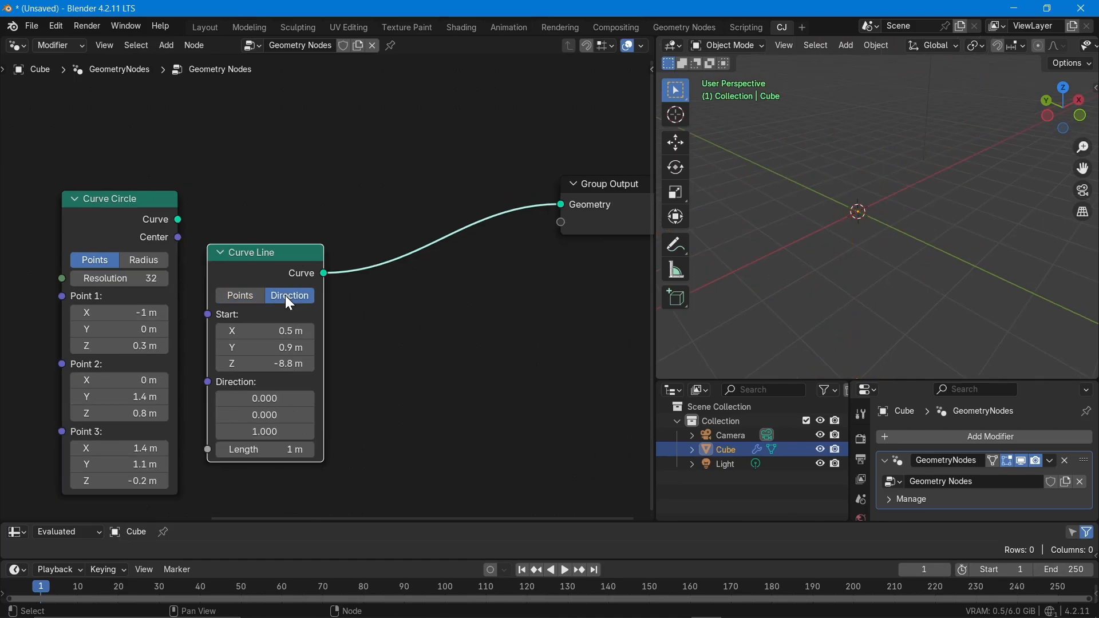
pyautogui.moveTo(269, 330); pyautogui.dragTo(269, 363)
pyautogui.write('0')
pyautogui.press('Return')
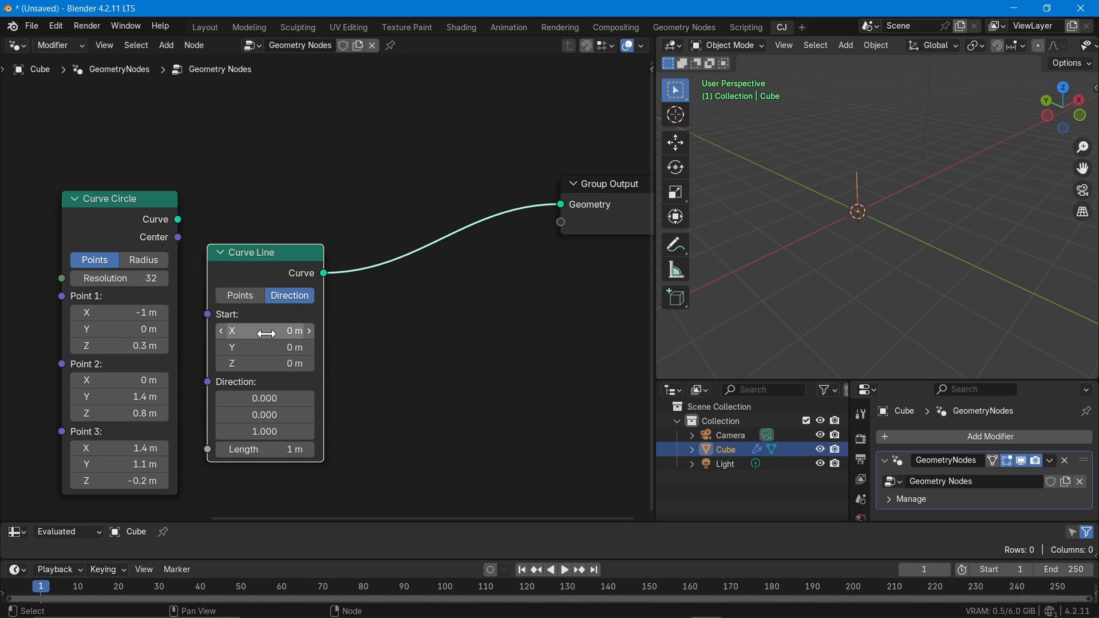
# Step: Set the Z component of the Curve Line's Direction vector to 0
pyautogui.moveTo(256, 497); pyautogui.dragTo(269, 445, button='middle')
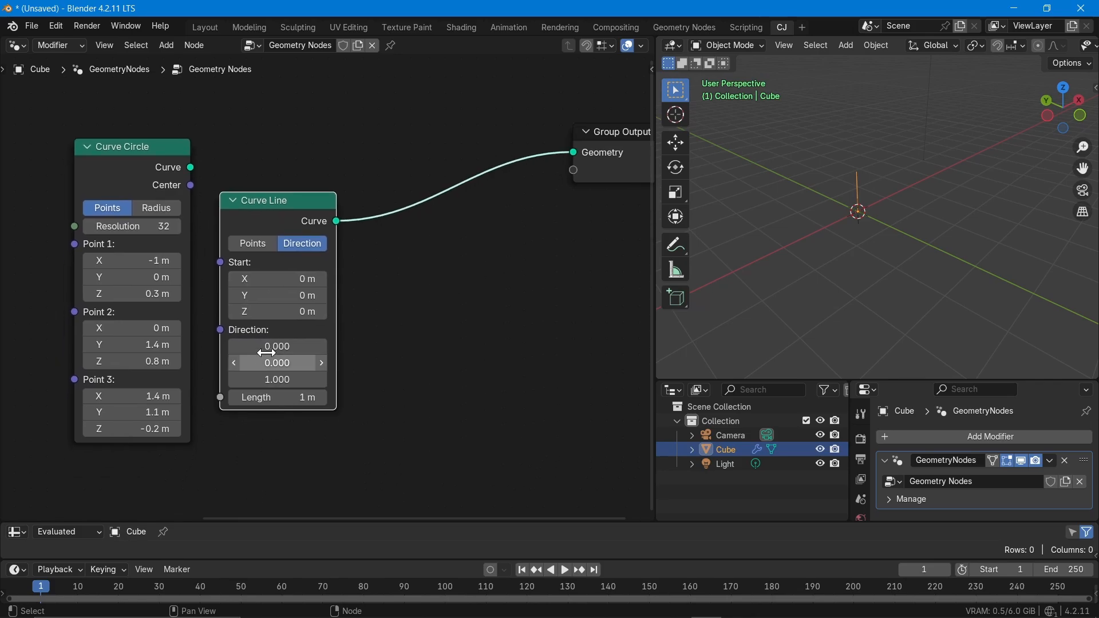
pyautogui.scroll(3, 266, 353)
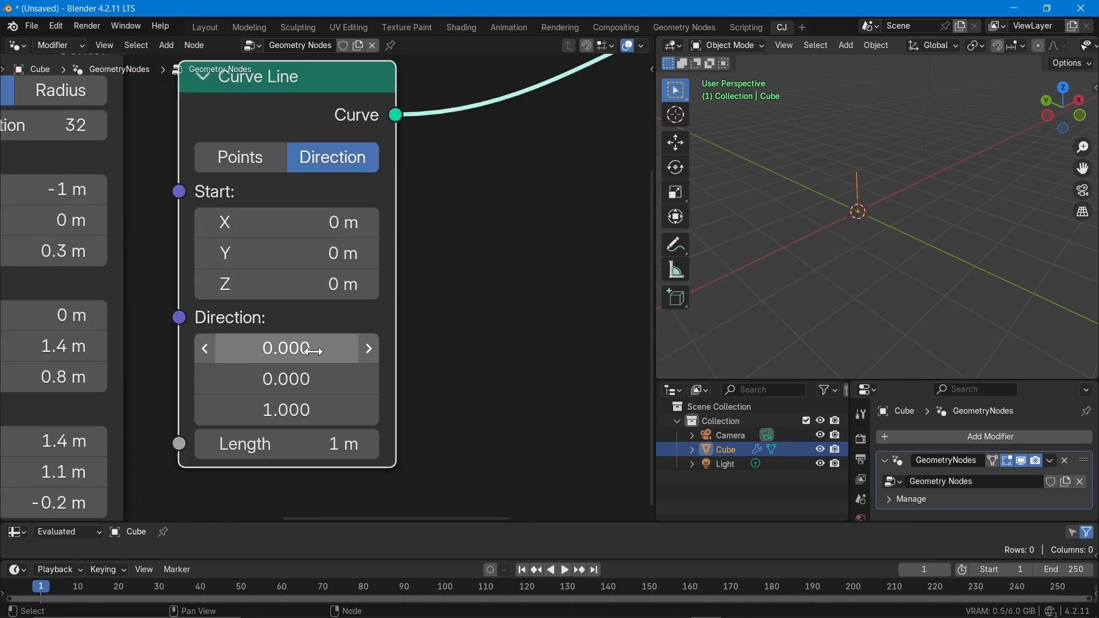
pyautogui.scroll(5, 828, 247)
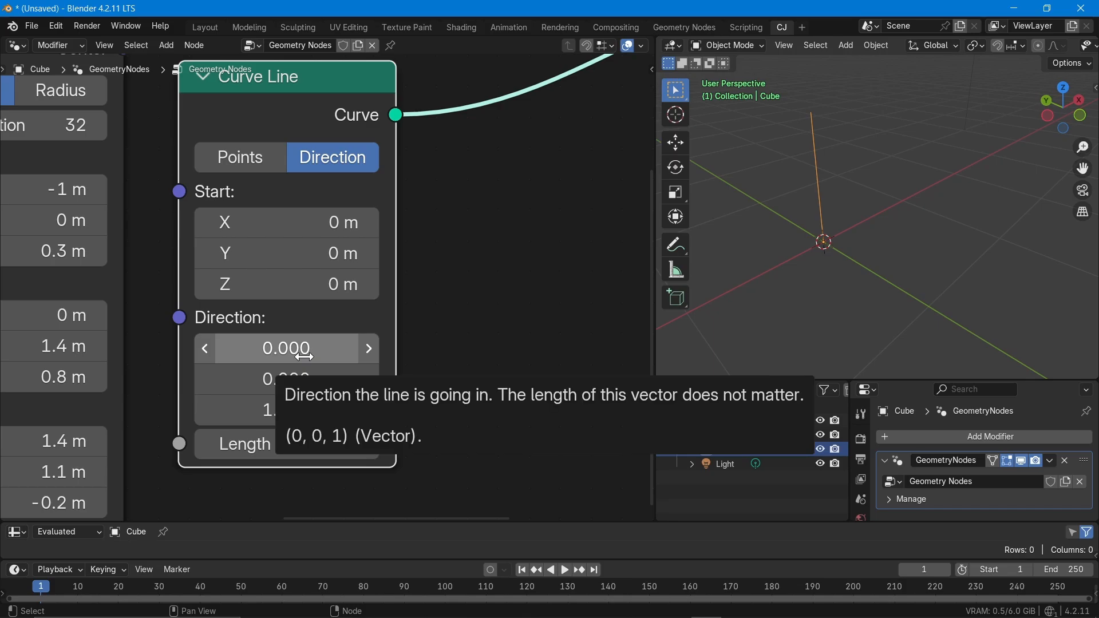
pyautogui.click(319, 404)
pyautogui.write('0')
pyautogui.press('Return')
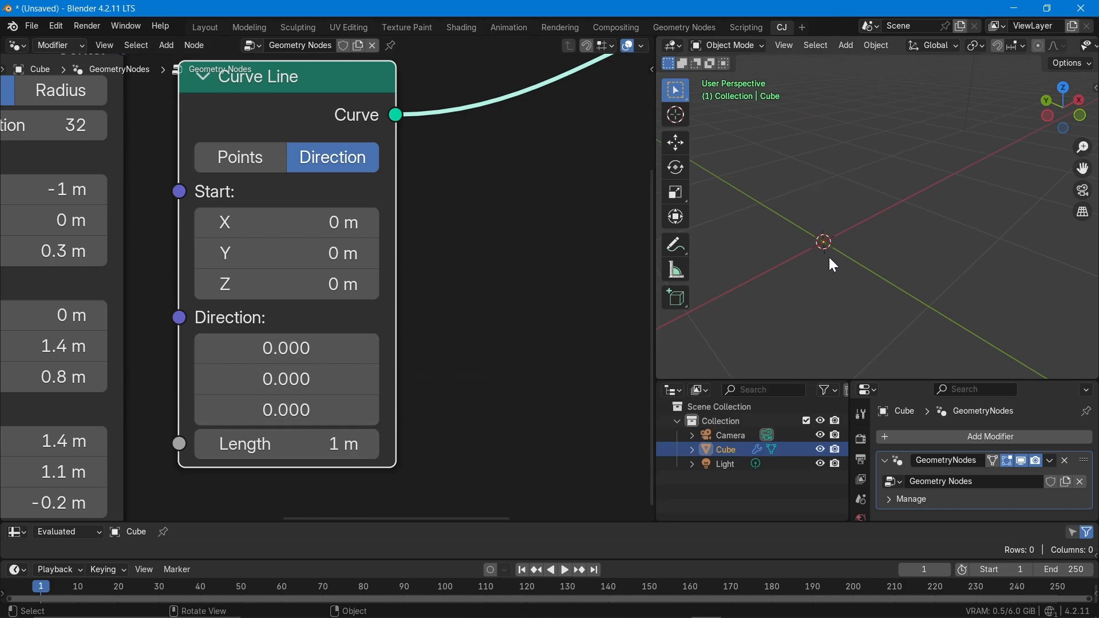
# Step: Set the Curve Line's Direction Z component to 0.1 and its Length to 3 m
pyautogui.click(366, 413)
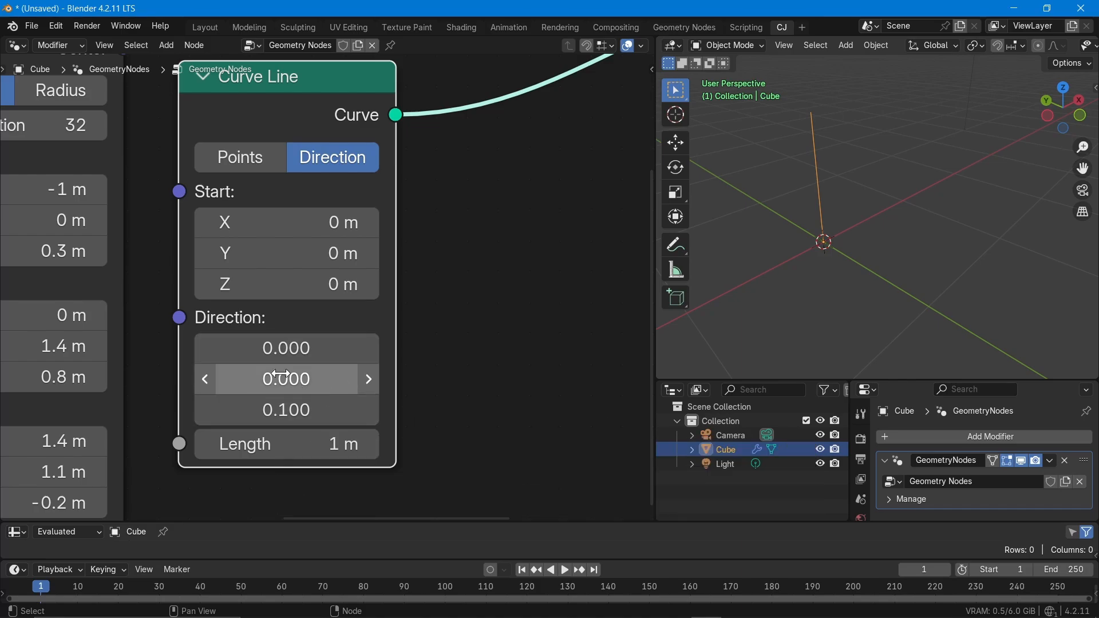
pyautogui.click(341, 445)
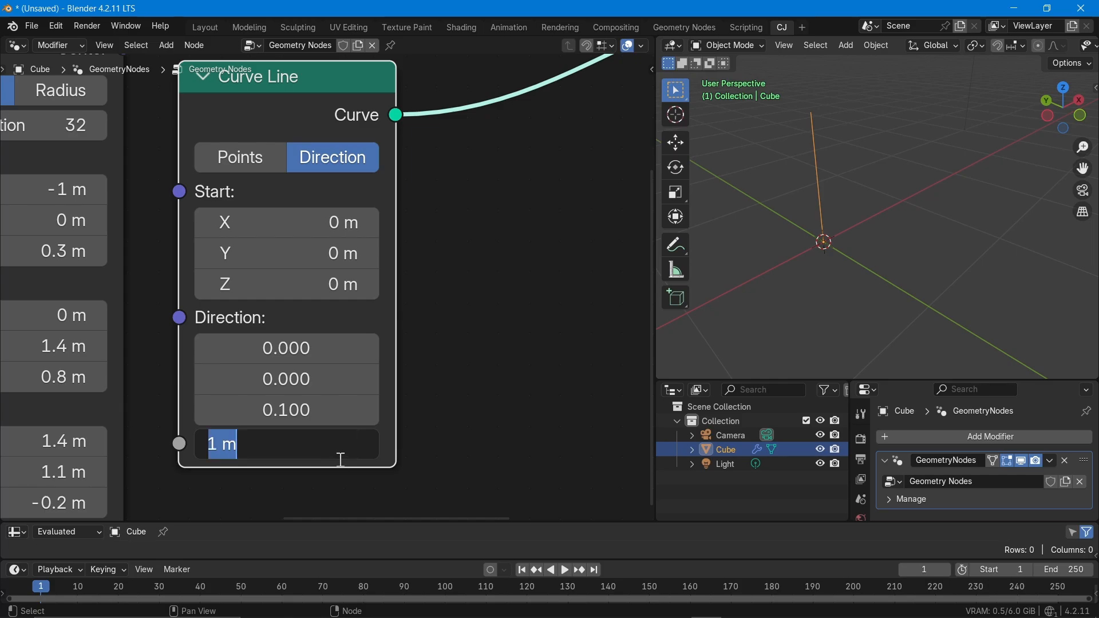
pyautogui.write('3')
pyautogui.press('Return')
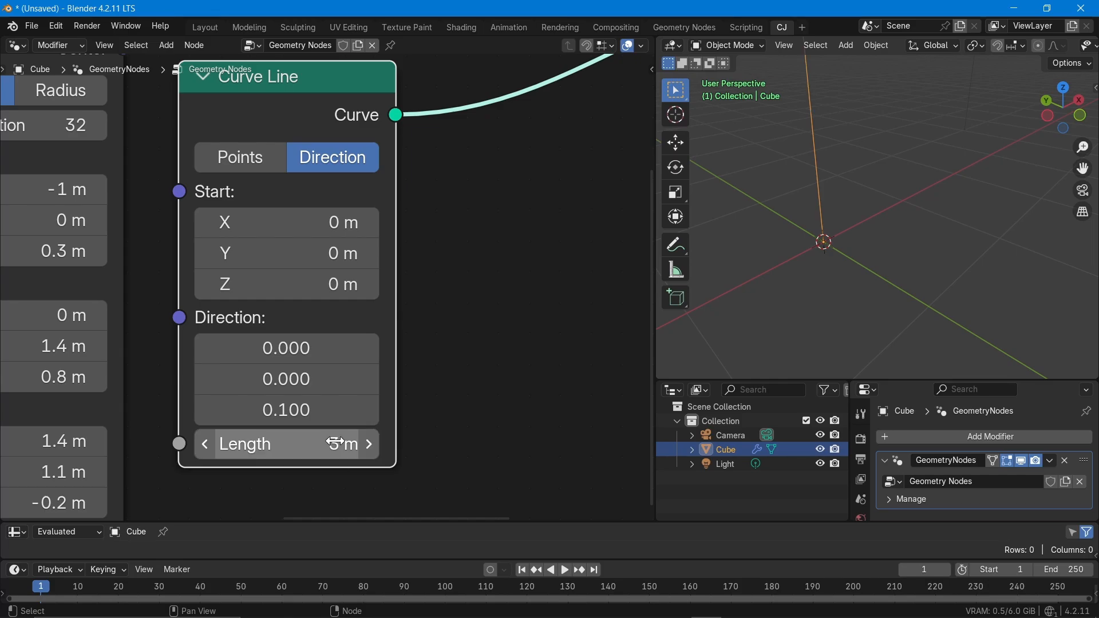
pyautogui.scroll(2, 784, 99)
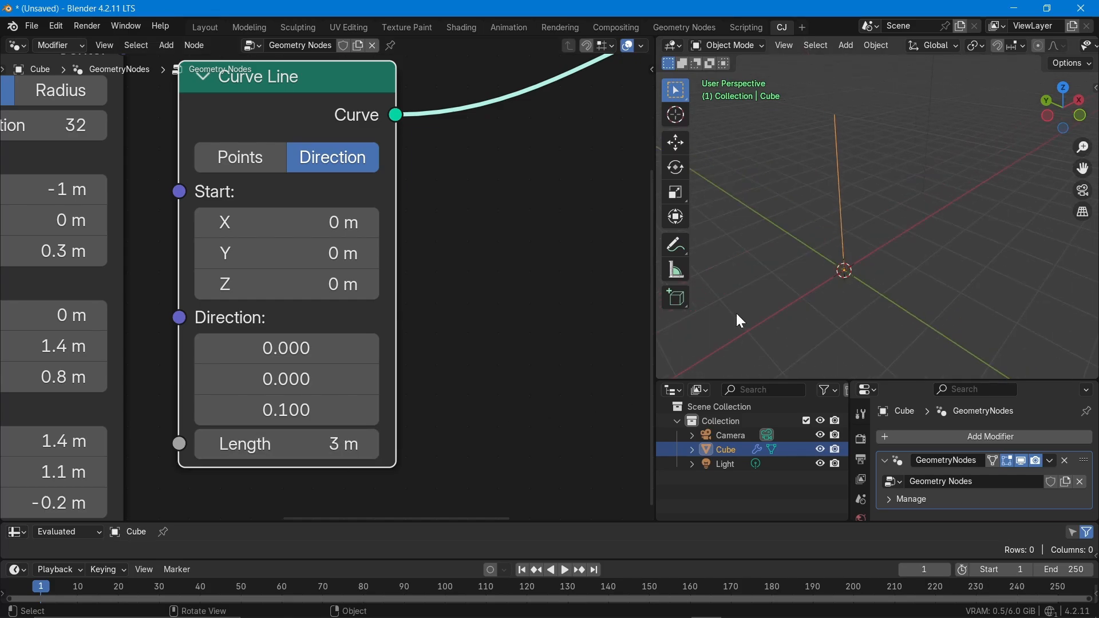
# Step: Set the Curve Line's Direction Z component to 0 and its Y component to 0.01
pyautogui.click(229, 419)
pyautogui.write('0')
pyautogui.press('Return')
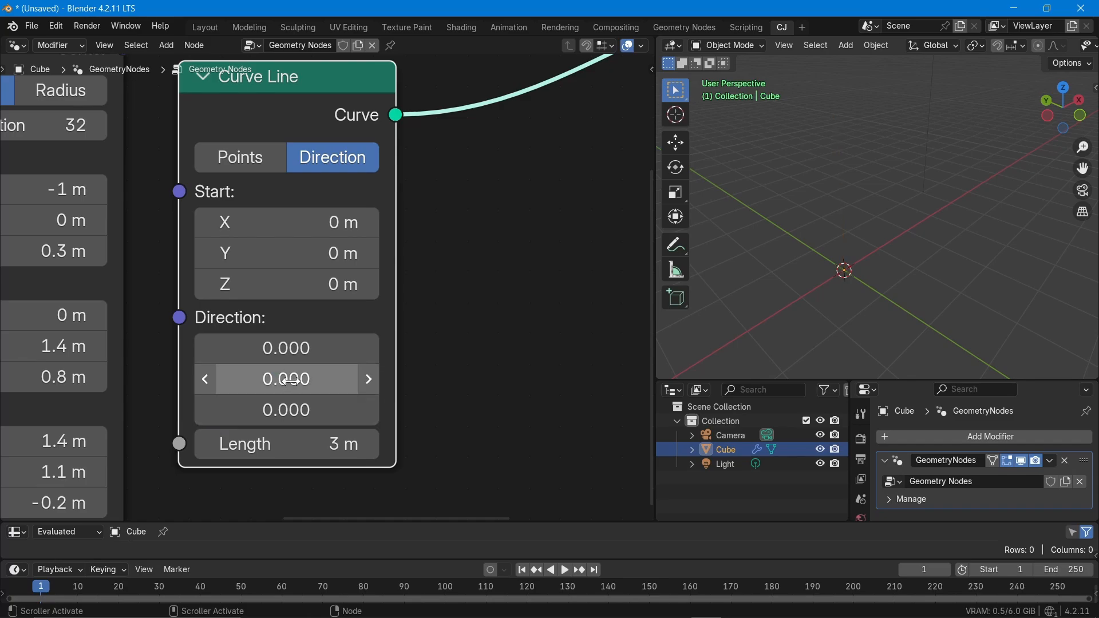
pyautogui.click(293, 382)
pyautogui.write('0.0')
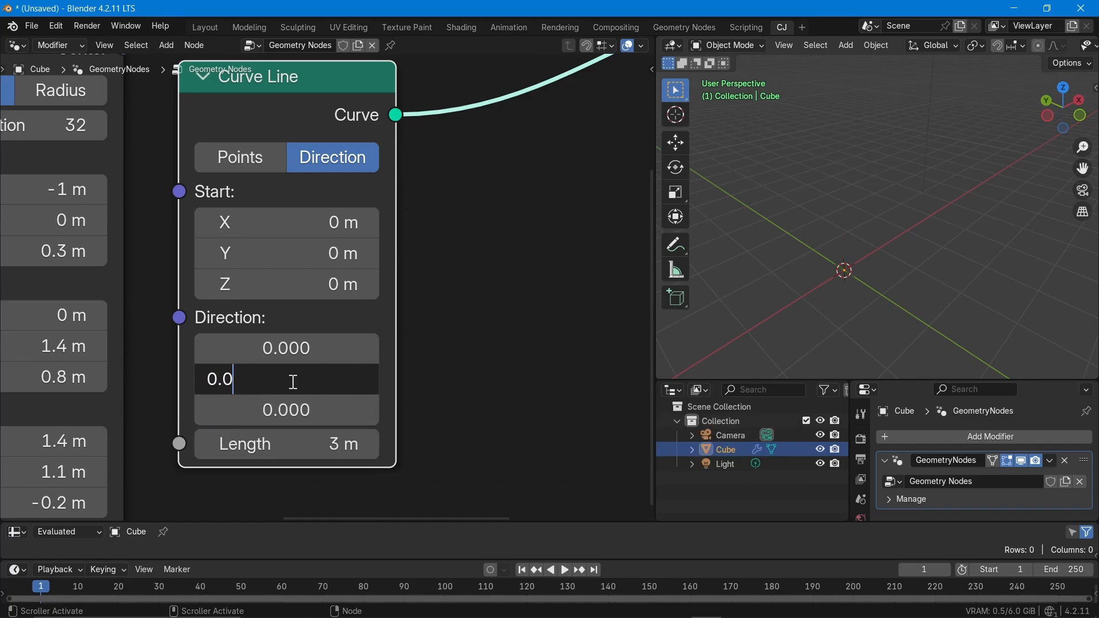
pyautogui.write('1')
pyautogui.press('Return')
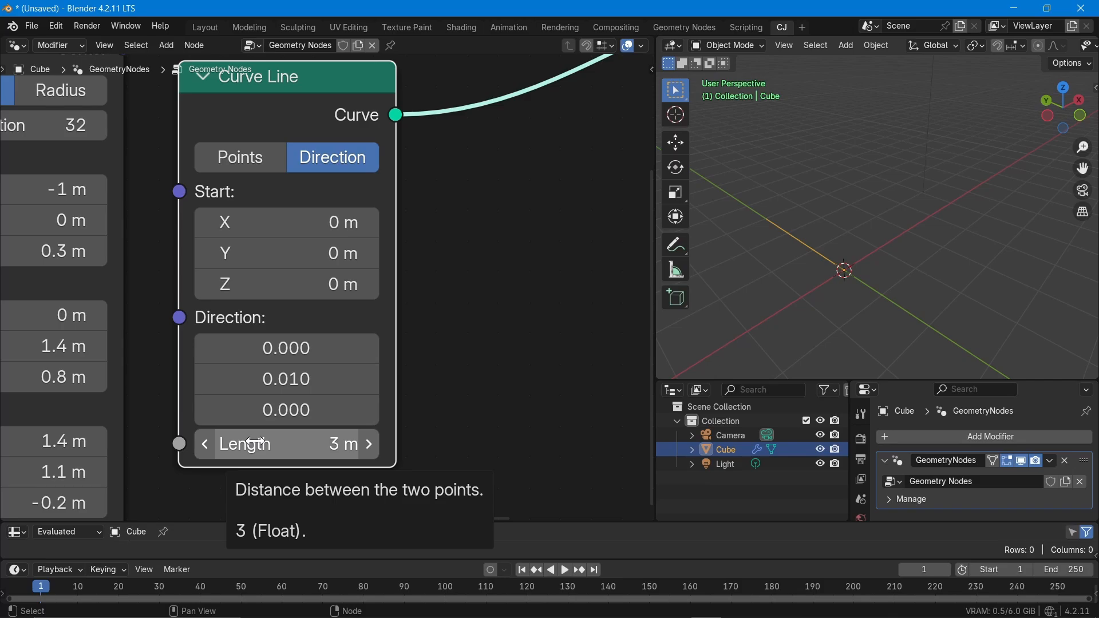
# Step: Reverse the Curve Line along the Y axis by setting its Direction Y component to -0.01
pyautogui.click(322, 384)
pyautogui.write('-0.01')
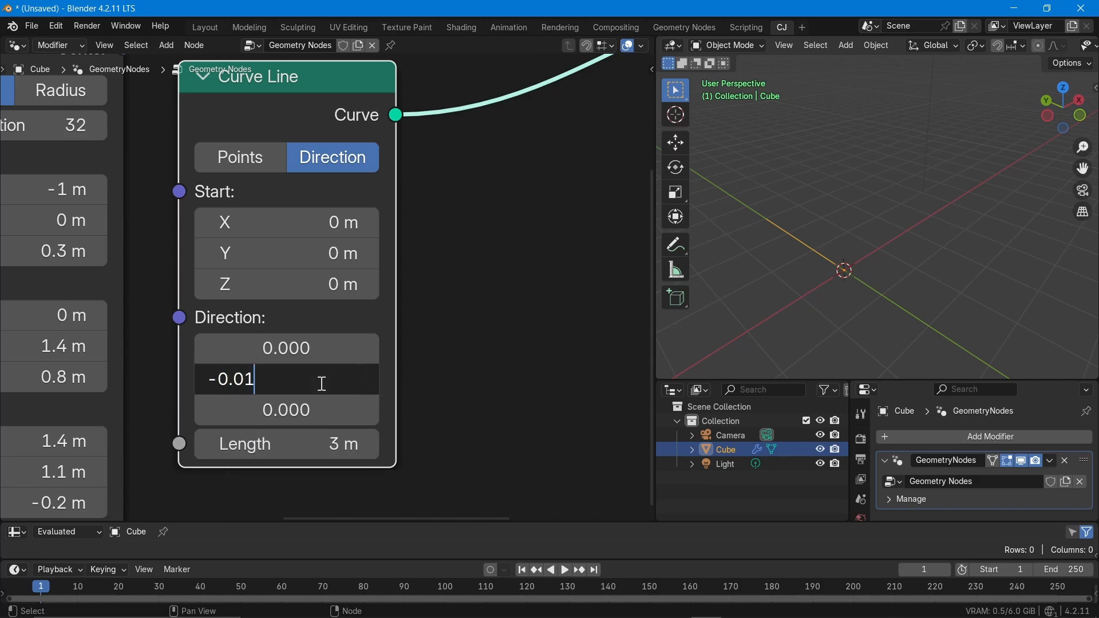
pyautogui.press('Return')
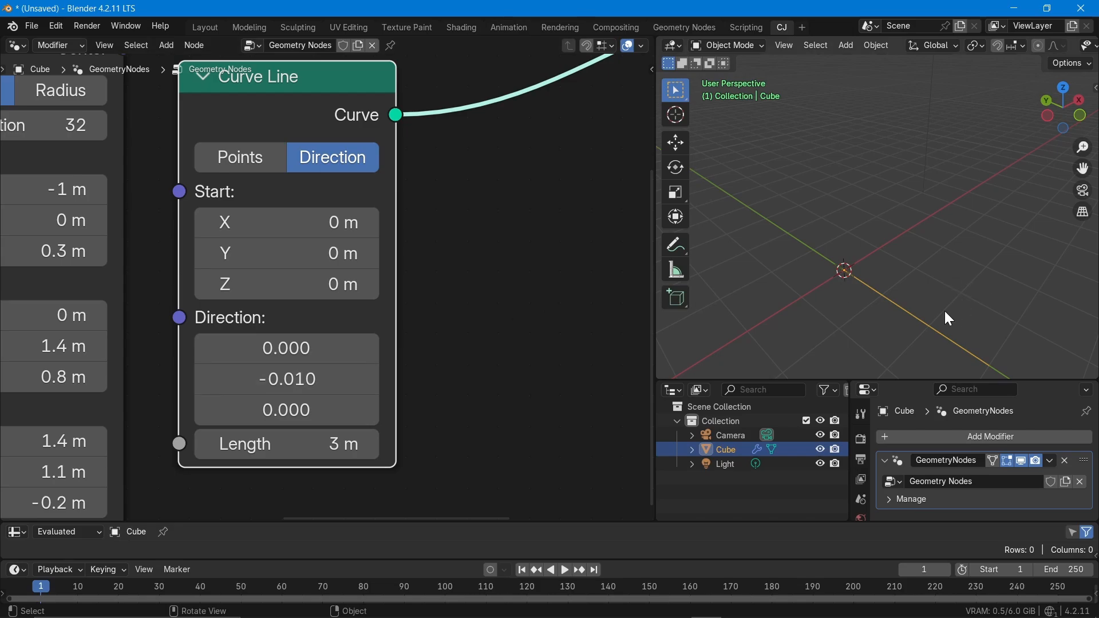
pyautogui.scroll(-1, 942, 313)
pyautogui.scroll(1, 920, 341)
pyautogui.scroll(-1, 917, 328)
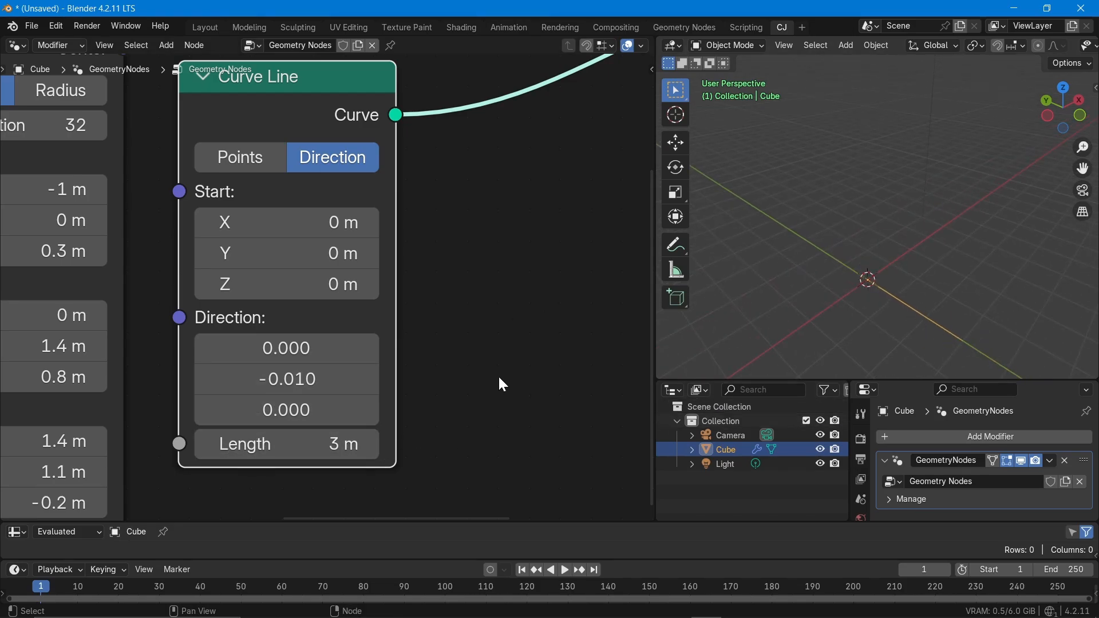
pyautogui.scroll(-1, 499, 375)
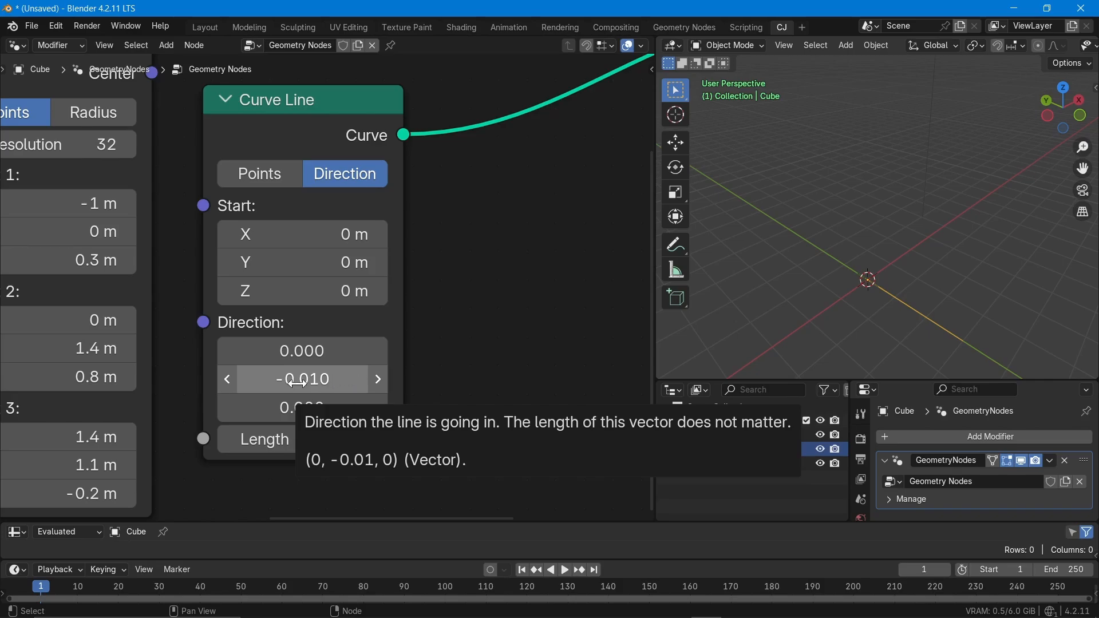
# Step: Set the Curve Line's Direction Y component to 0 and its X component to 0.001
pyautogui.click(329, 381)
pyautogui.write('0')
pyautogui.press('Return')
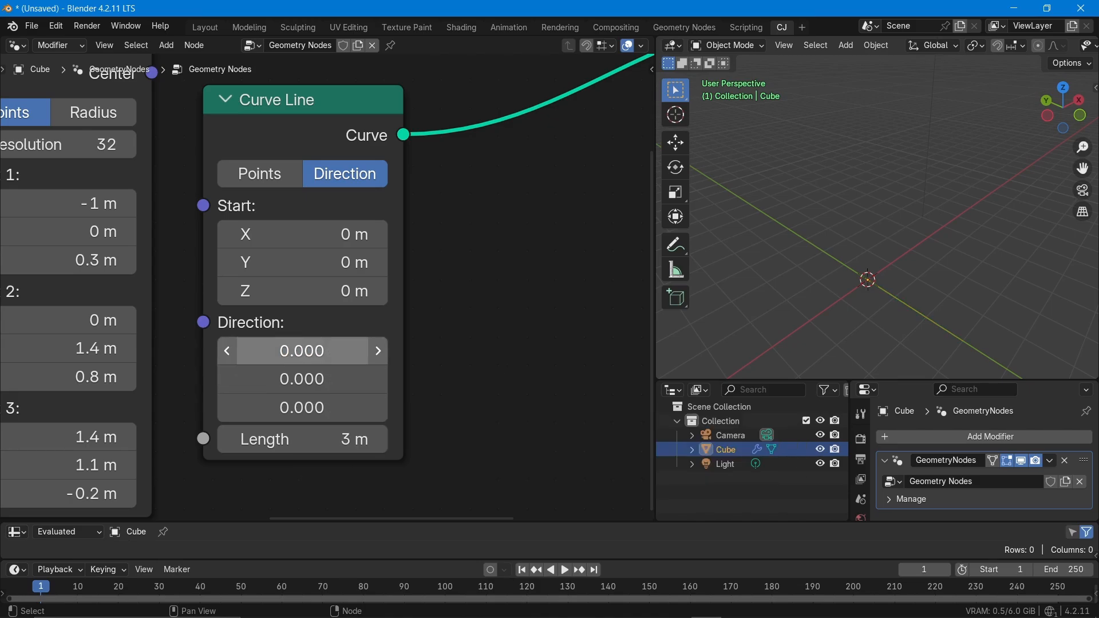
pyautogui.click(313, 348)
pyautogui.write('.001')
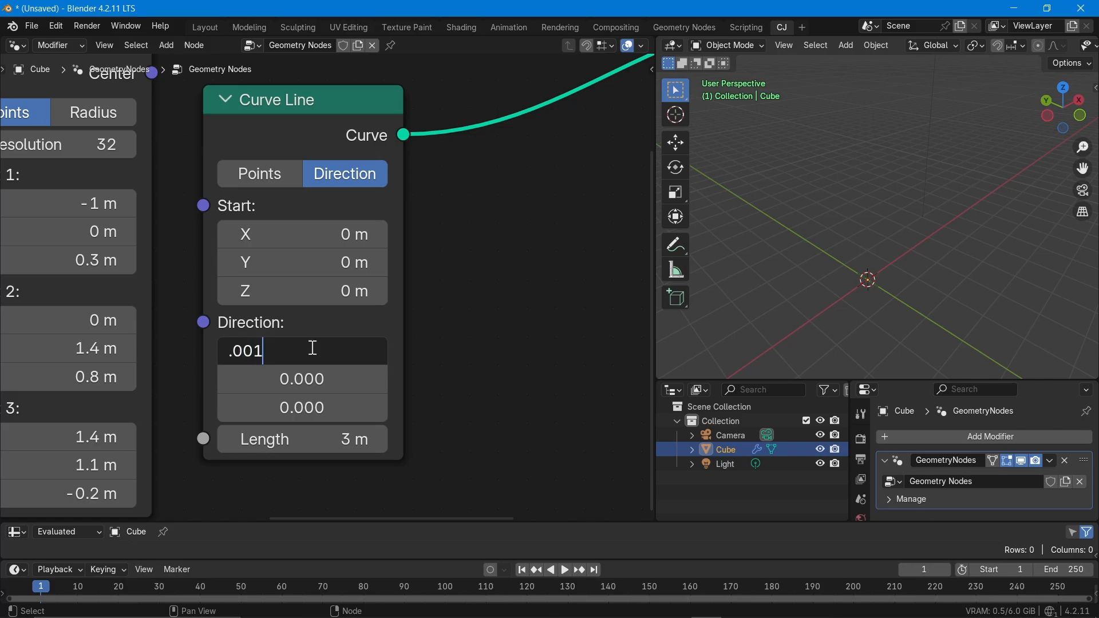
pyautogui.press('Return')
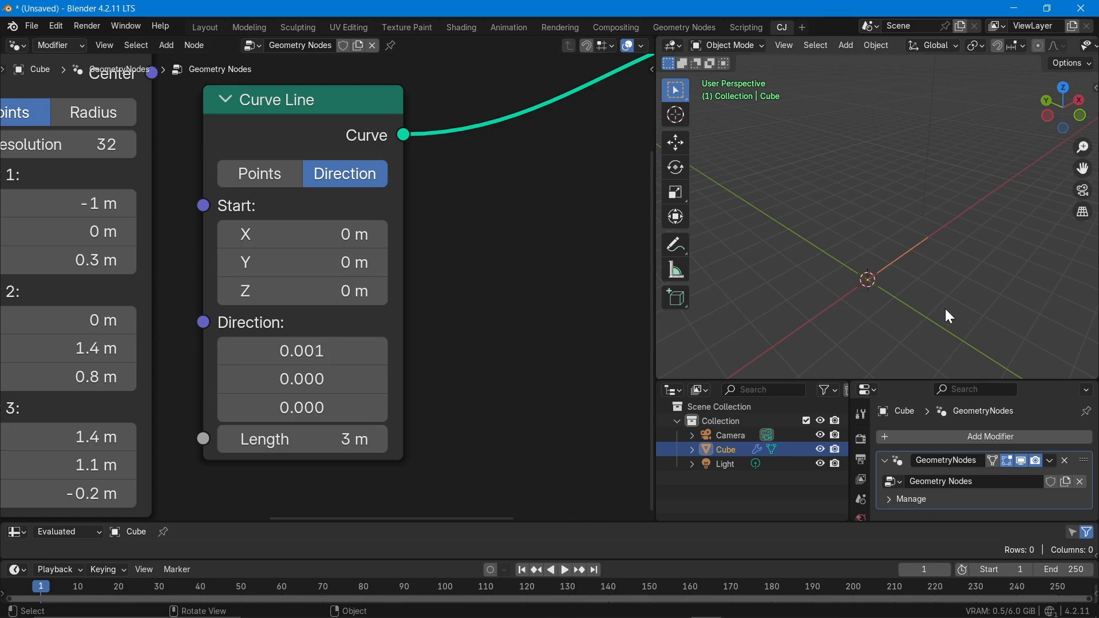
# Step: Set the Curve Line's Direction X component to a tiny non-zero value shown as 0.000 and its Length to 4.9 m
pyautogui.click(324, 358)
pyautogui.write('0.000')
pyautogui.press('Return')
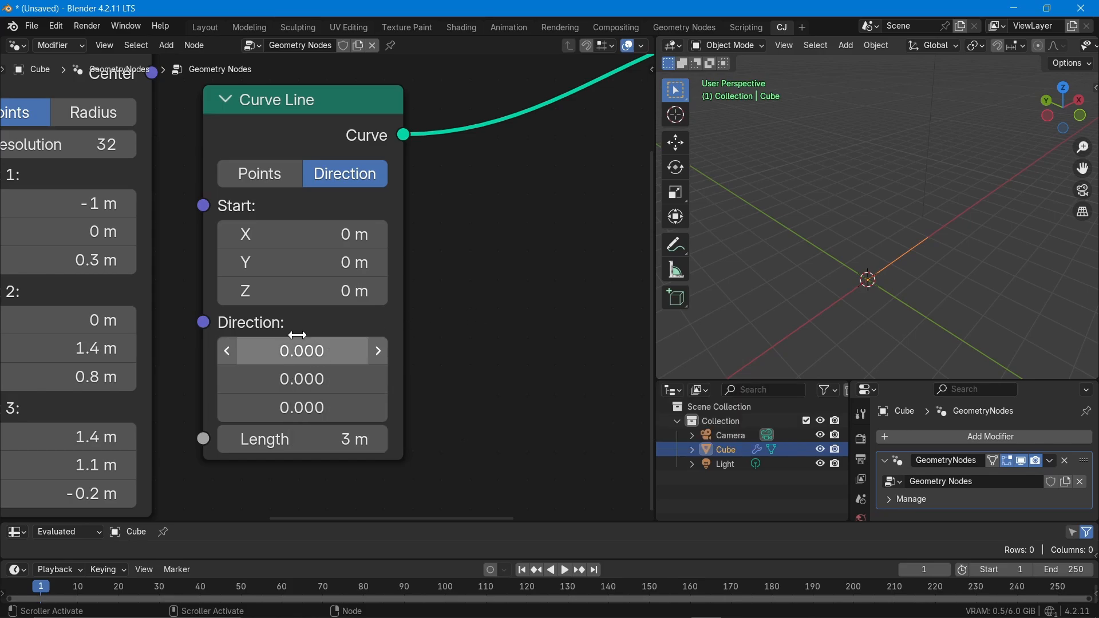
pyautogui.moveTo(335, 439)
pyautogui.mouseDown()
pyautogui.moveTo(360, 439)
pyautogui.moveTo(334, 425)
pyautogui.mouseUp()
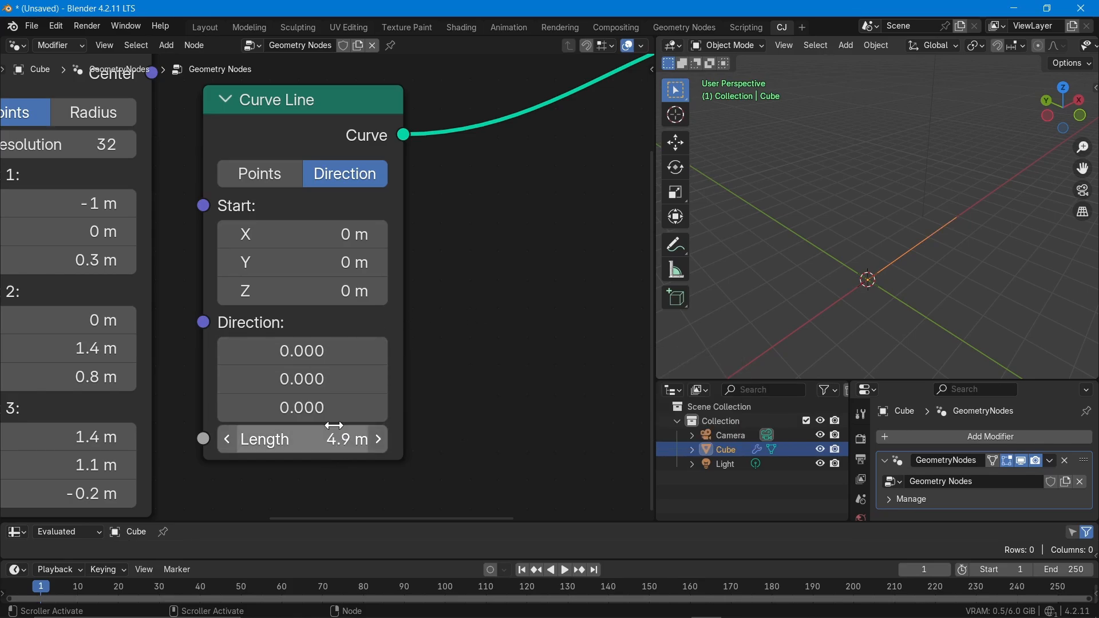
# Step: Set the Curve Line's Direction vector to X 0.1, Y 0.2 and Z 1
pyautogui.click(326, 350)
pyautogui.write('0.1')
pyautogui.press('Return')
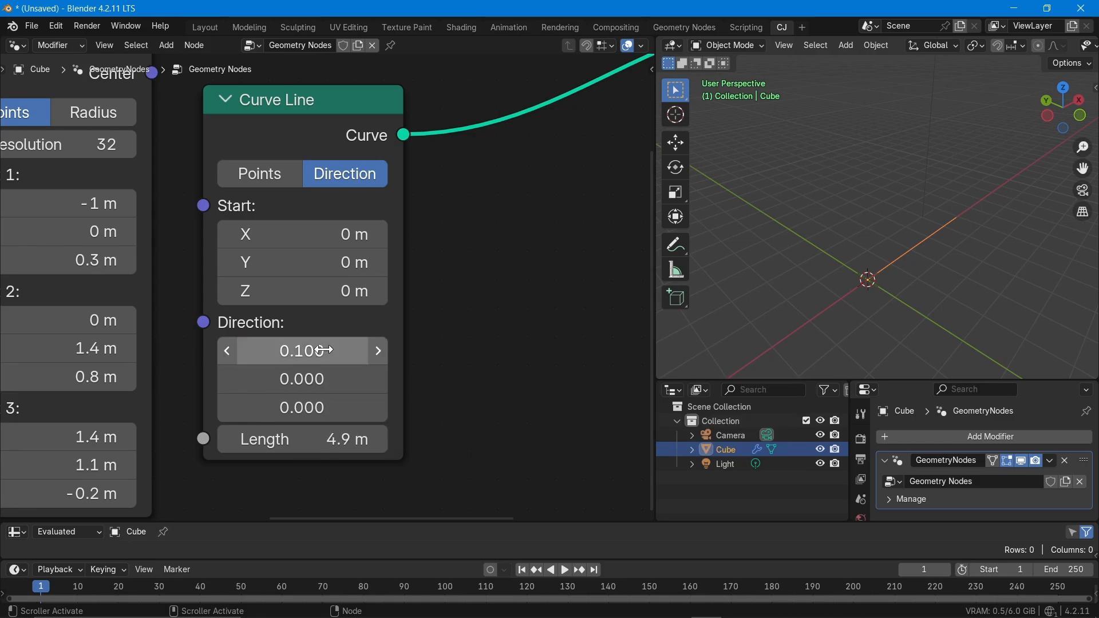
pyautogui.click(323, 379)
pyautogui.write('0.2')
pyautogui.press('Return')
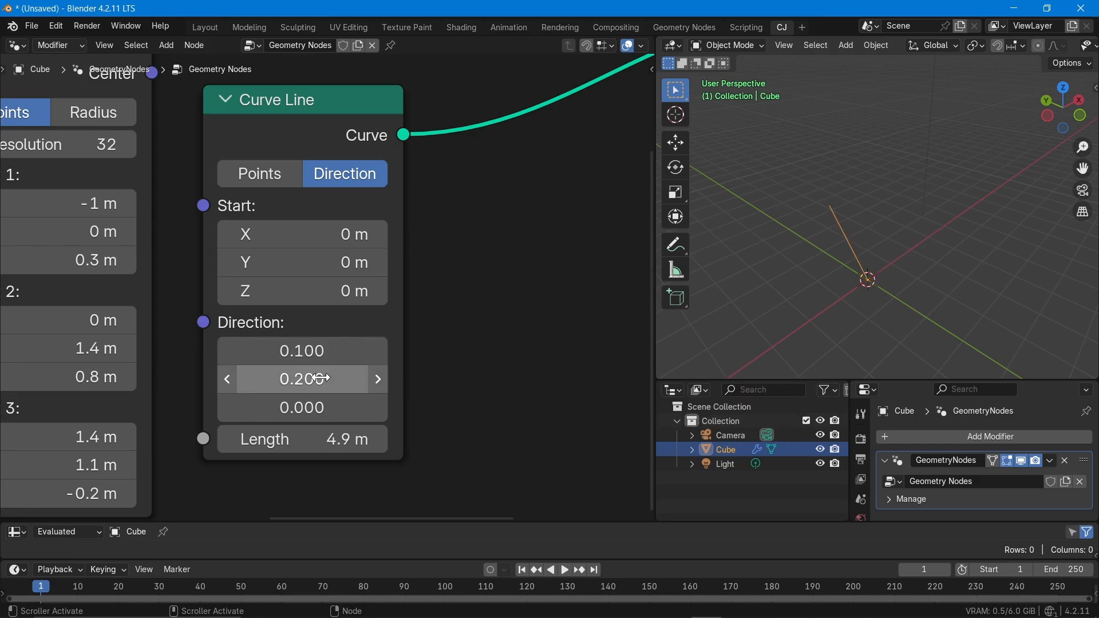
pyautogui.click(338, 395)
pyautogui.write('1')
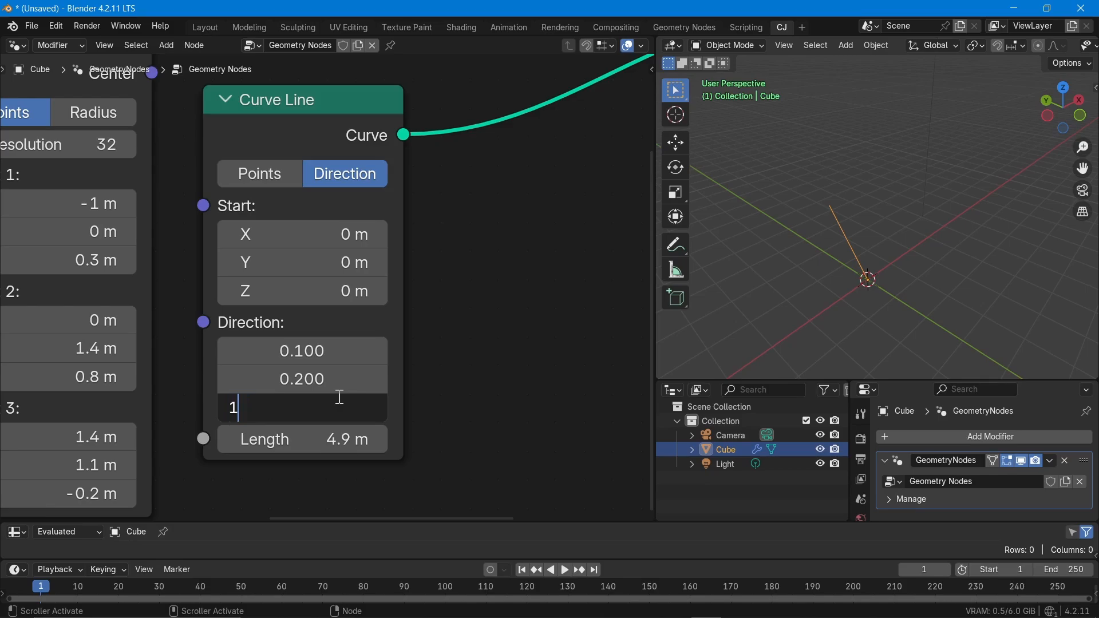
pyautogui.press('Return')
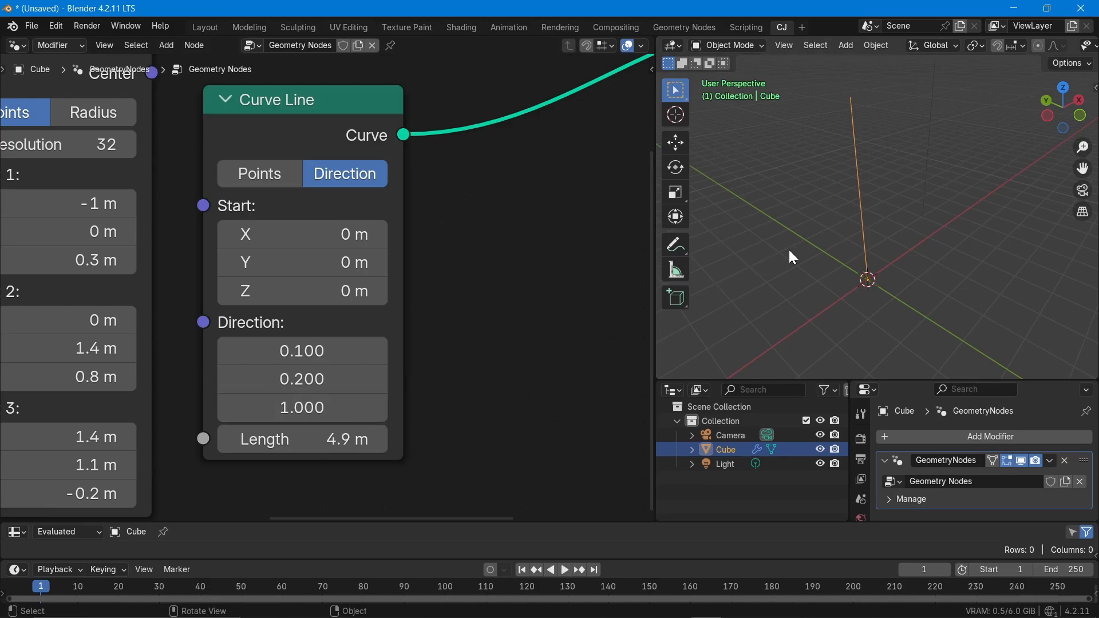
pyautogui.moveTo(789, 250); pyautogui.dragTo(873, 283, button='middle')
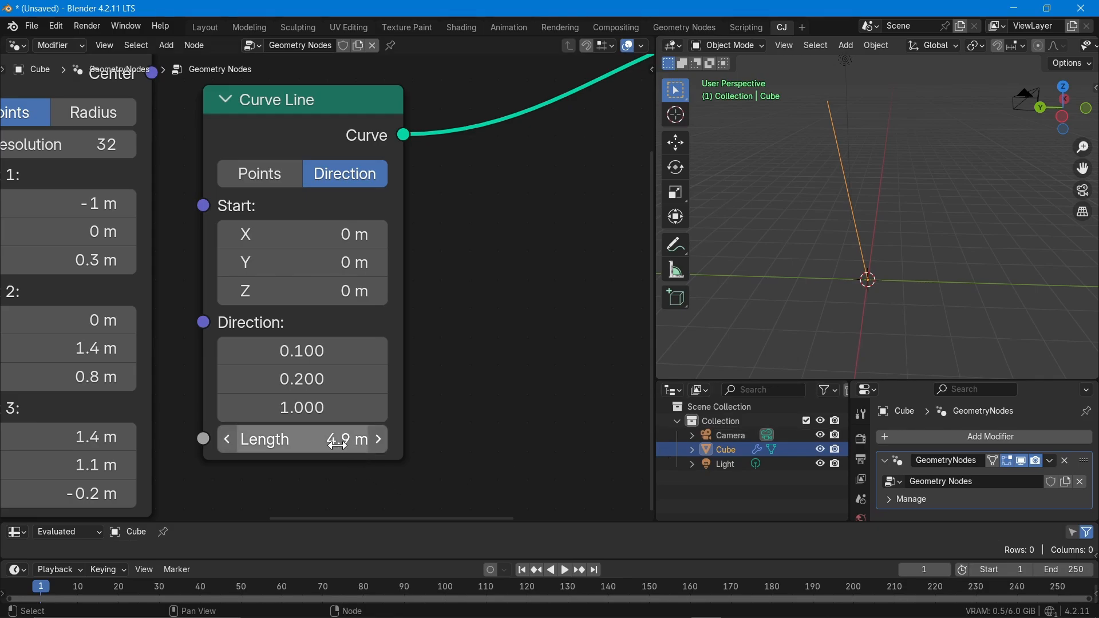
# Step: Set the Curve Line's Length to 3.3 m and all three Direction components to 1
pyautogui.moveTo(343, 439); pyautogui.dragTo(298, 439)
pyautogui.moveTo(338, 350)
pyautogui.mouseDown()
pyautogui.moveTo(338, 407)
pyautogui.moveTo(338, 347)
pyautogui.mouseUp()
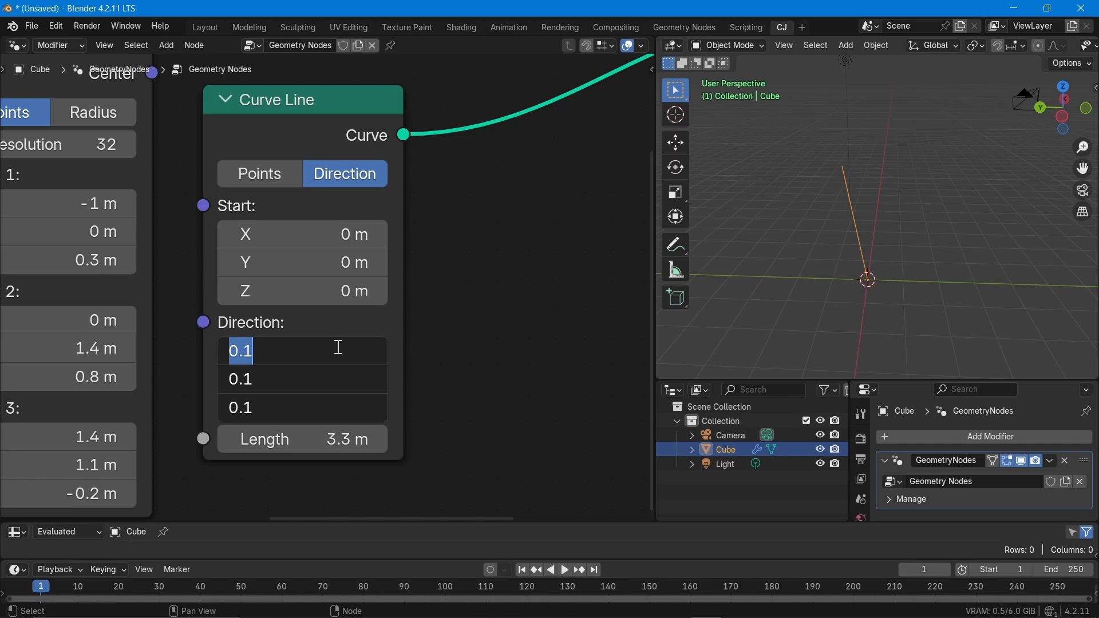
pyautogui.write('1')
pyautogui.press('Return')
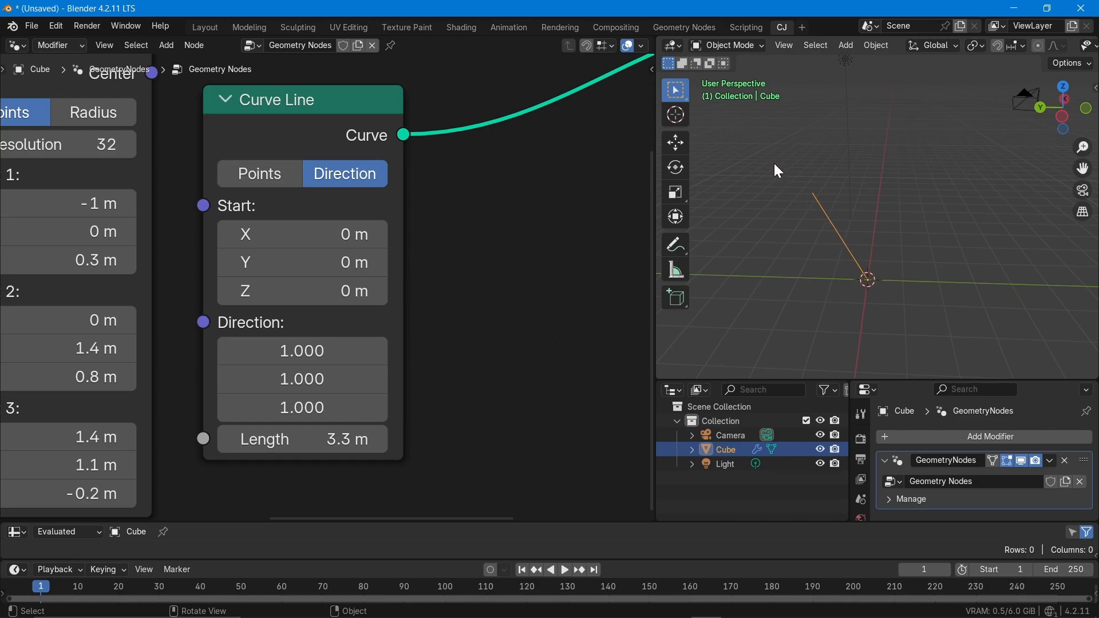
# Step: Set the Curve Line's Direction Y component to 0.5
pyautogui.click(337, 380)
pyautogui.write('0.')
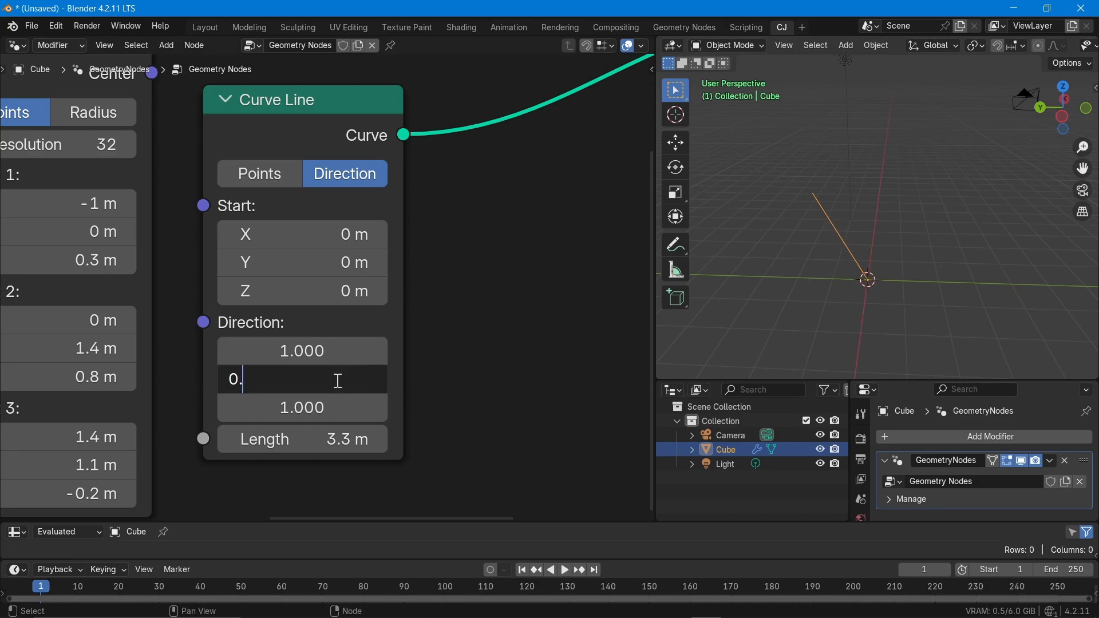
pyautogui.write('5')
pyautogui.press('Return')
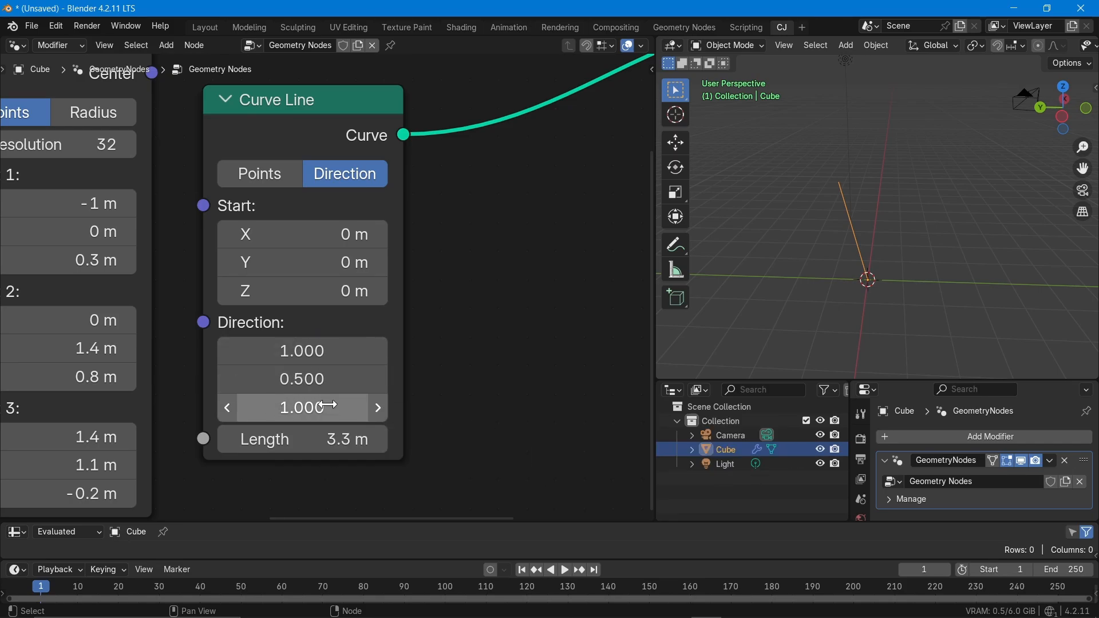
# Step: Add a Curve to Mesh node between the curve primitive nodes and the Group Output
pyautogui.press('Home')
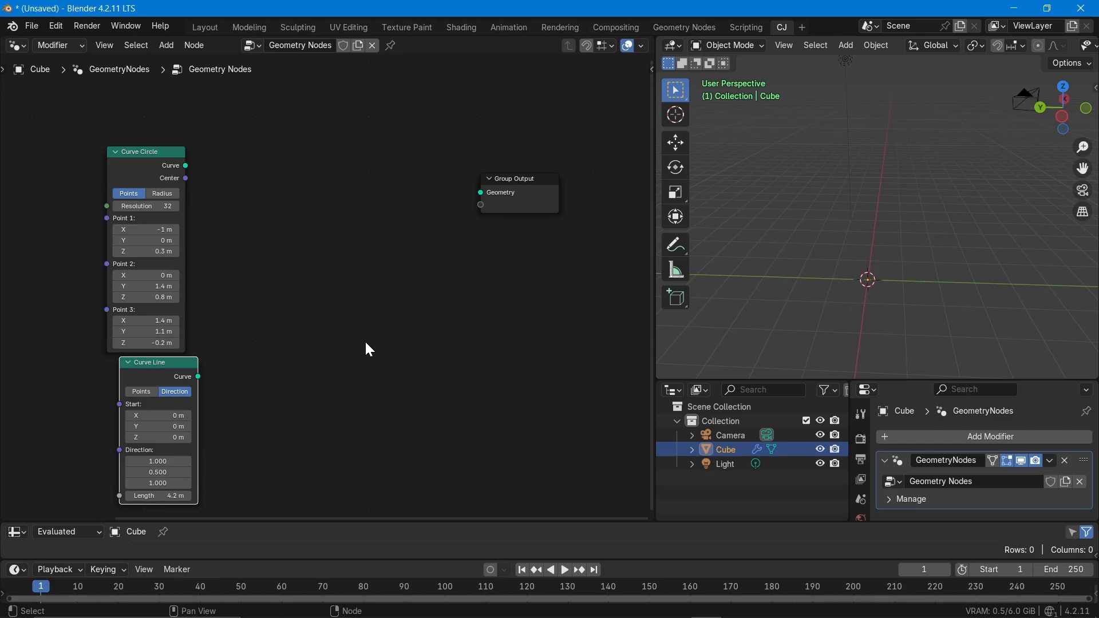
pyautogui.hotkey('shift', 'a')
pyautogui.write('cru')
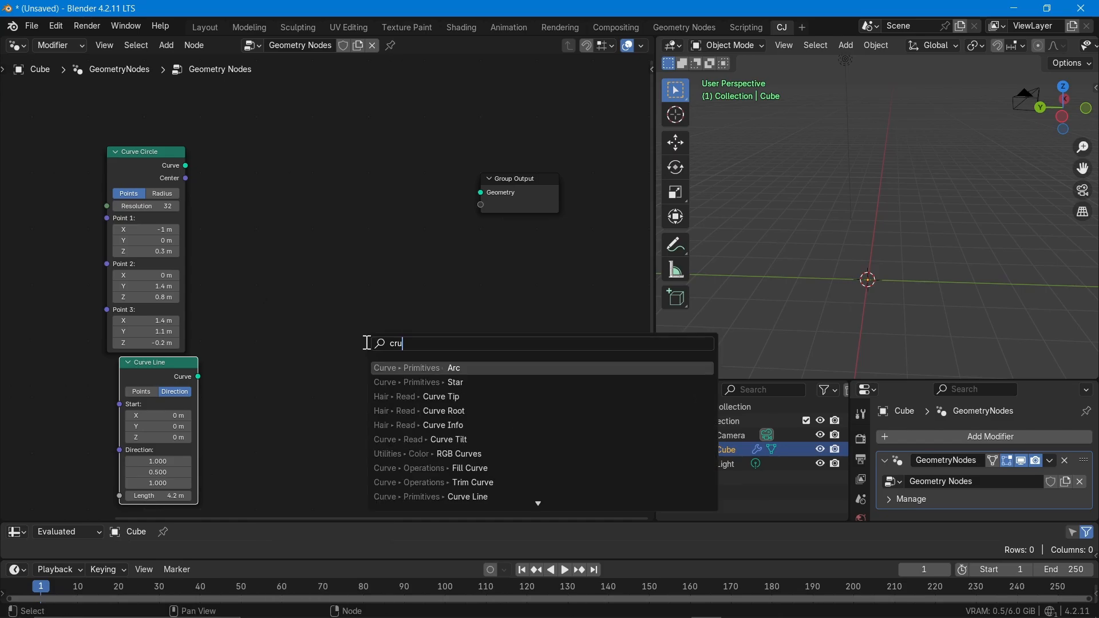
pyautogui.write('ve to')
pyautogui.press('Return')
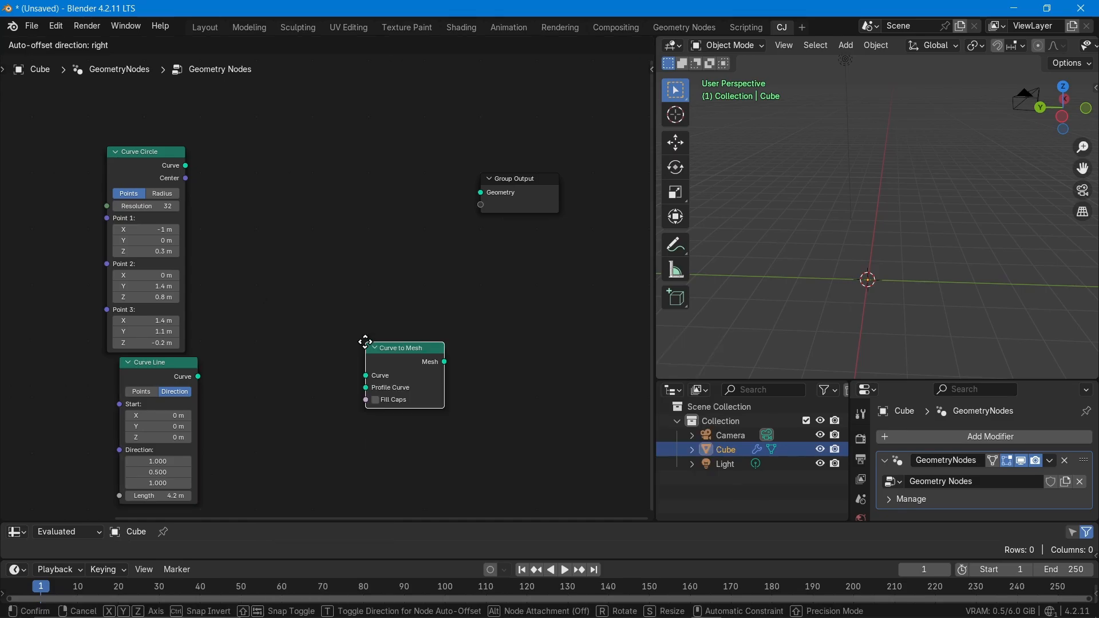
pyautogui.click(338, 286)
pyautogui.scroll(1, 316, 413)
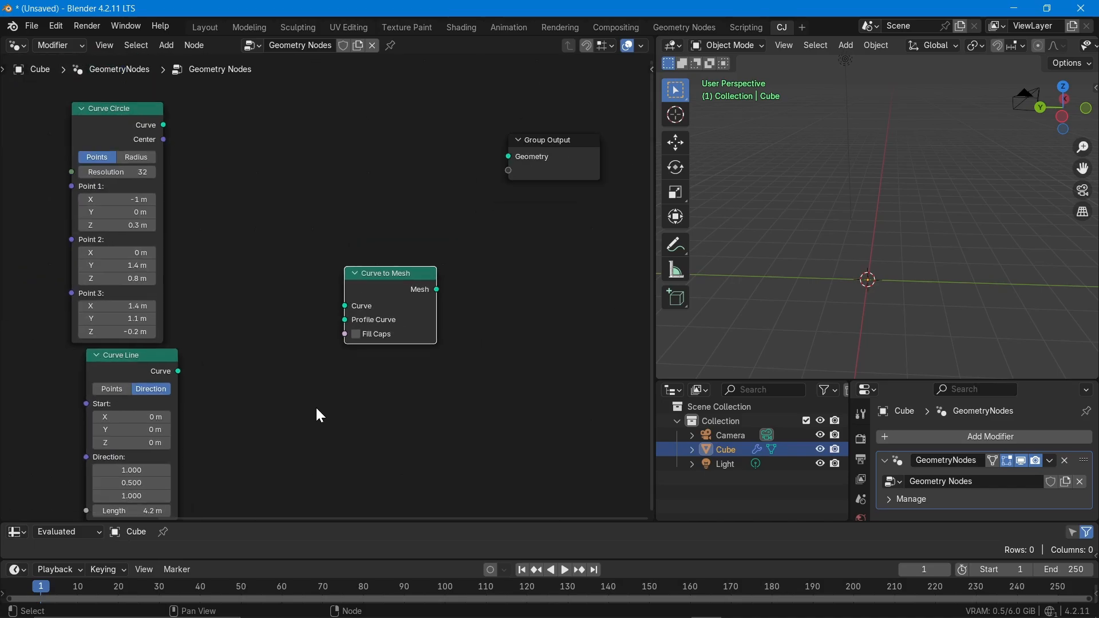
# Step: Connect Curve Circle to Curve to Mesh's Profile Curve, Curve Line to its Curve input, and its Mesh output to the Group Output
pyautogui.moveTo(170, 122); pyautogui.dragTo(346, 318)
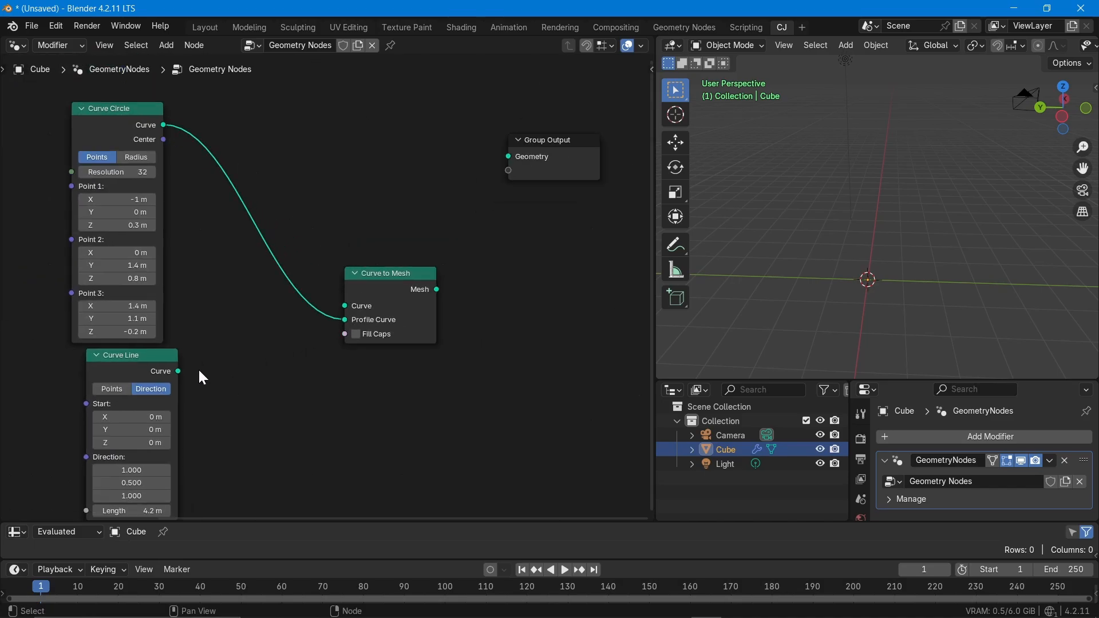
pyautogui.moveTo(179, 371); pyautogui.dragTo(344, 307)
pyautogui.moveTo(436, 290); pyautogui.dragTo(509, 156)
pyautogui.moveTo(839, 194); pyautogui.dragTo(813, 172, button='middle')
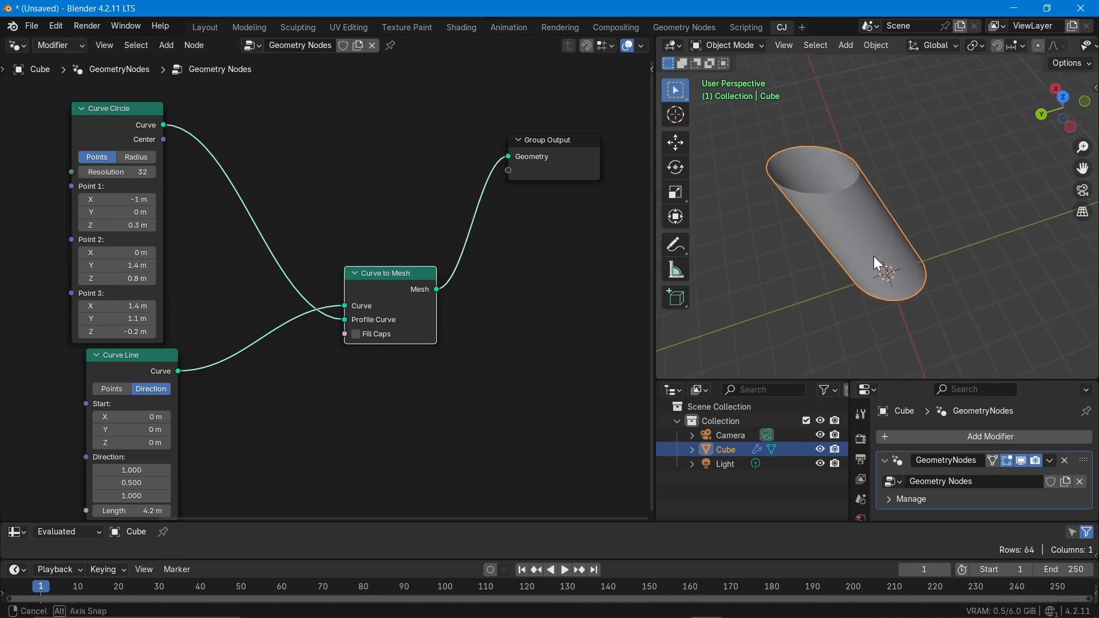
# Step: Set the Curve Line's Direction vector to X 0, Y 0 and Z 0.001
pyautogui.moveTo(118, 469); pyautogui.dragTo(133, 375, button='middle')
pyautogui.scroll(2, 129, 368)
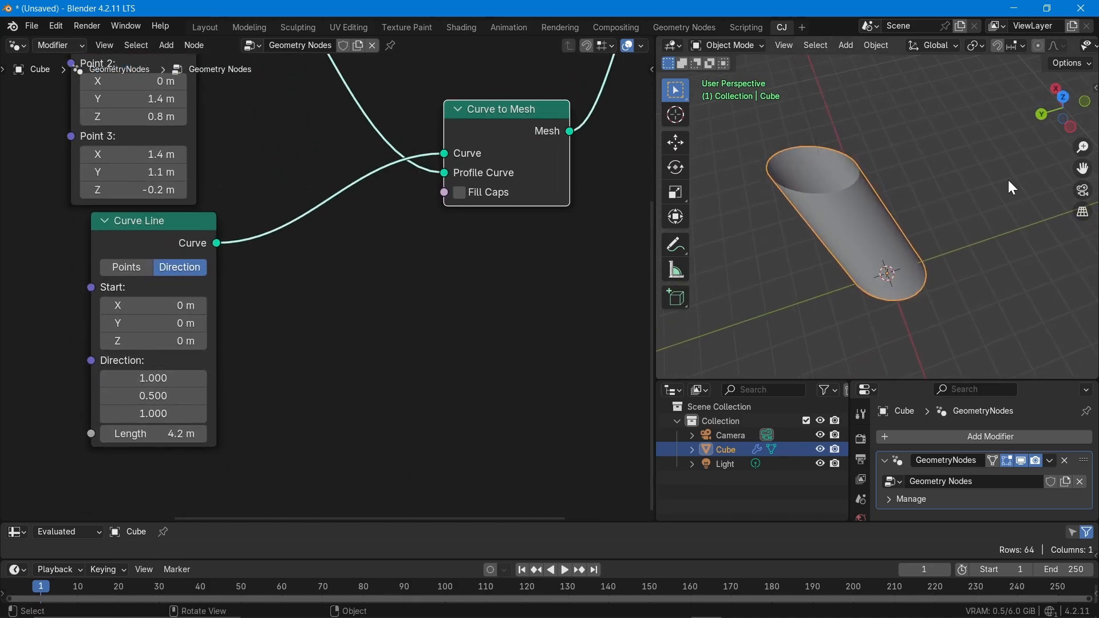
pyautogui.moveTo(163, 396)
pyautogui.mouseDown()
pyautogui.moveTo(163, 378)
pyautogui.moveTo(170, 414)
pyautogui.mouseUp()
pyautogui.click(163, 377)
pyautogui.click(332, 400)
pyautogui.write('0')
pyautogui.press('Return')
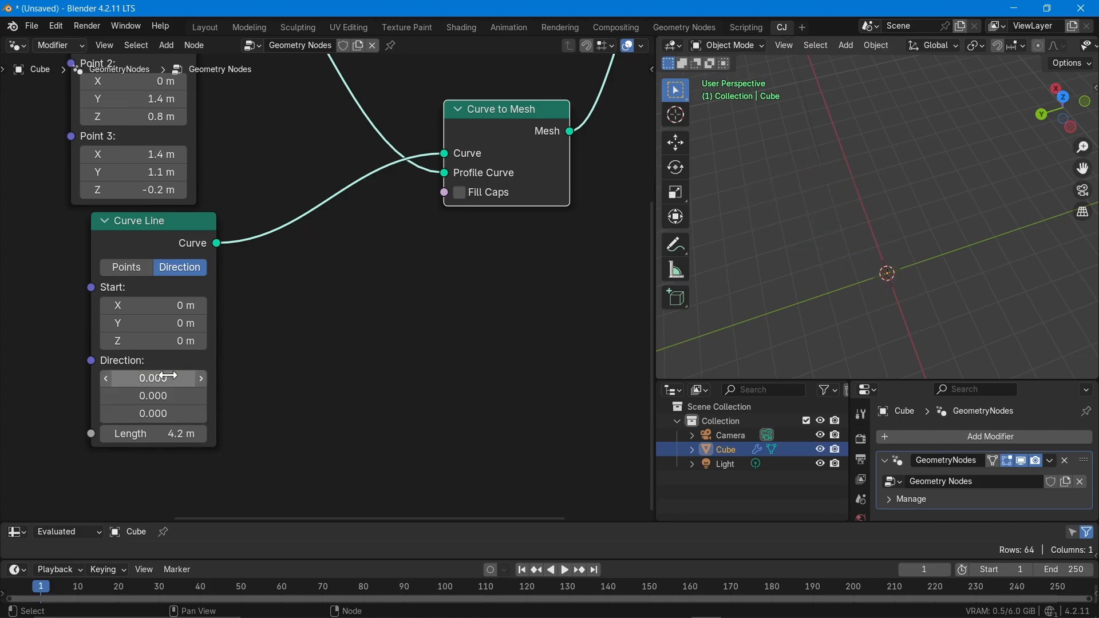
pyautogui.click(169, 410)
pyautogui.write('0.')
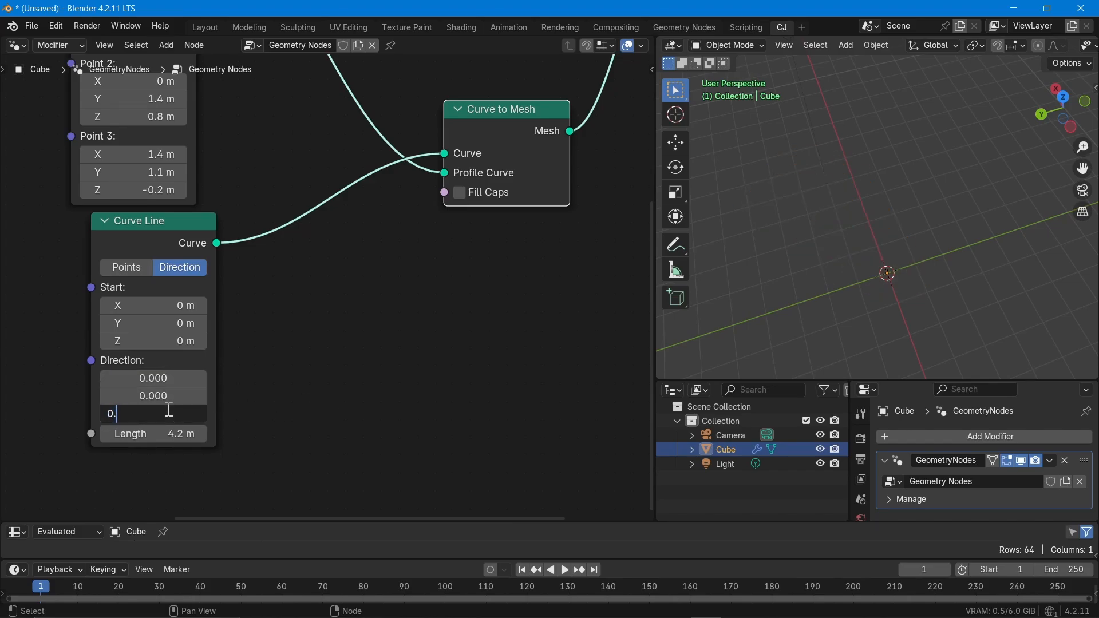
pyautogui.press('Return')
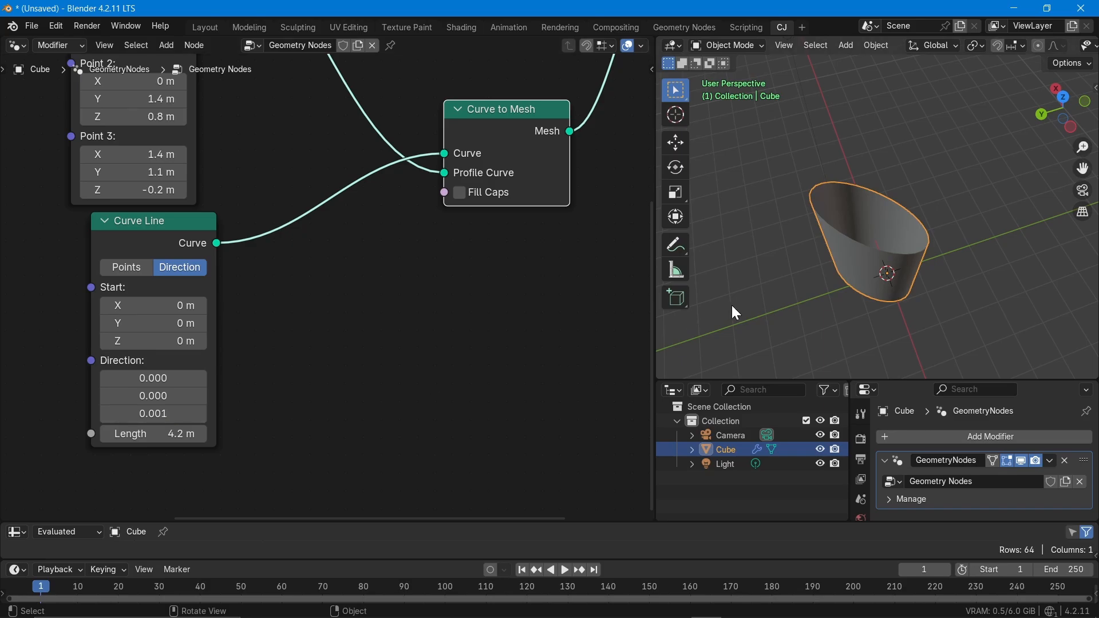
# Step: Set the Z coordinates of the Curve Circle's Point 1 and Point 2 to 0 m
pyautogui.scroll(5, 256, 334)
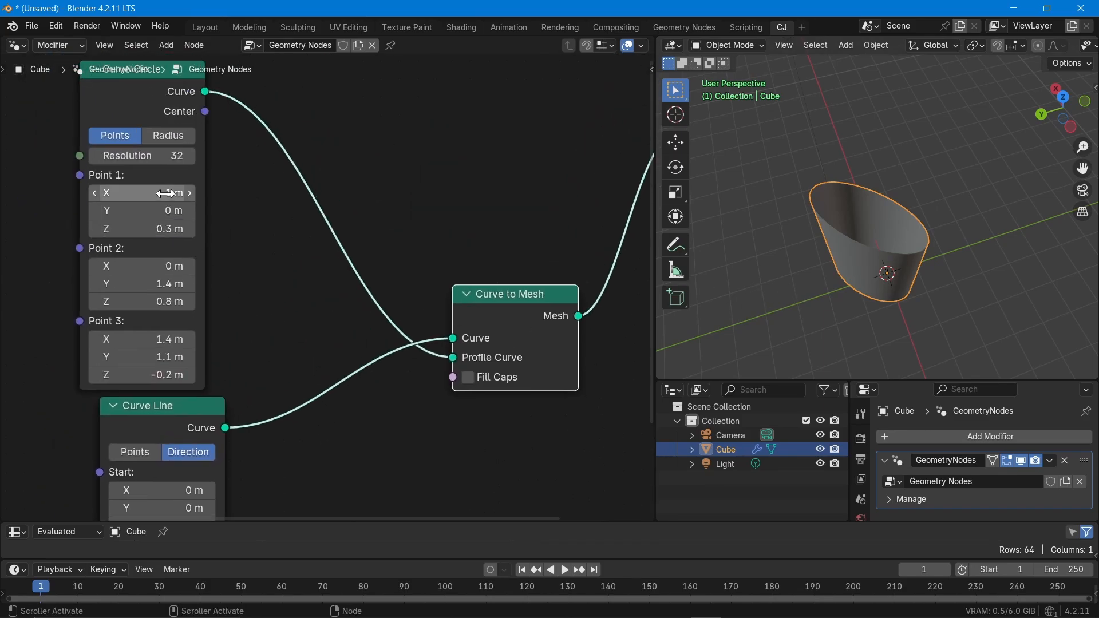
pyautogui.click(159, 229)
pyautogui.write('0')
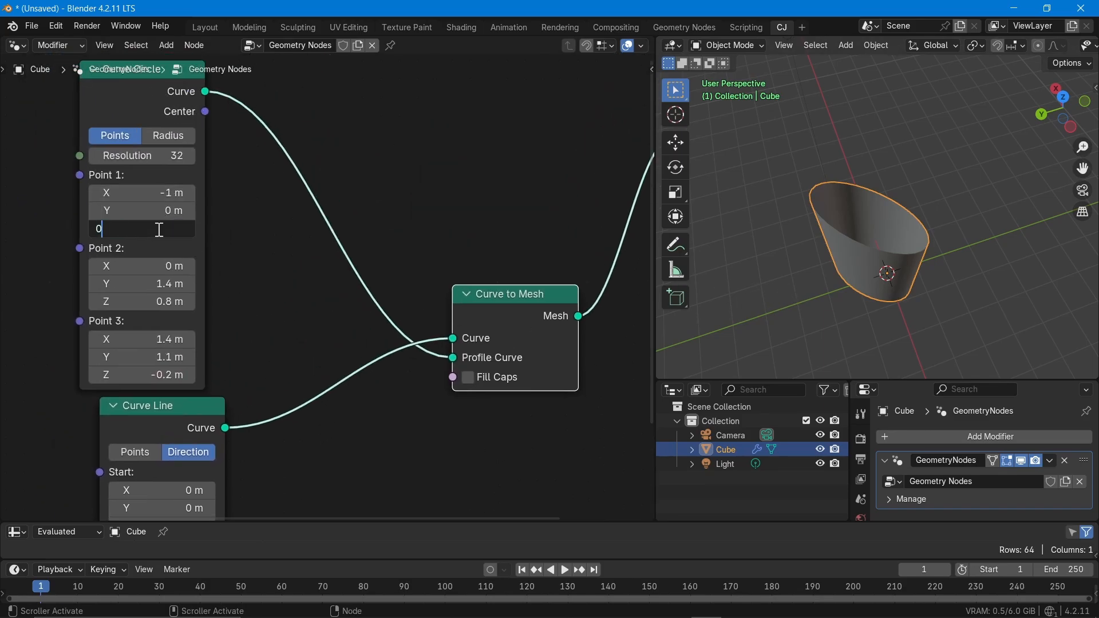
pyautogui.press('Return')
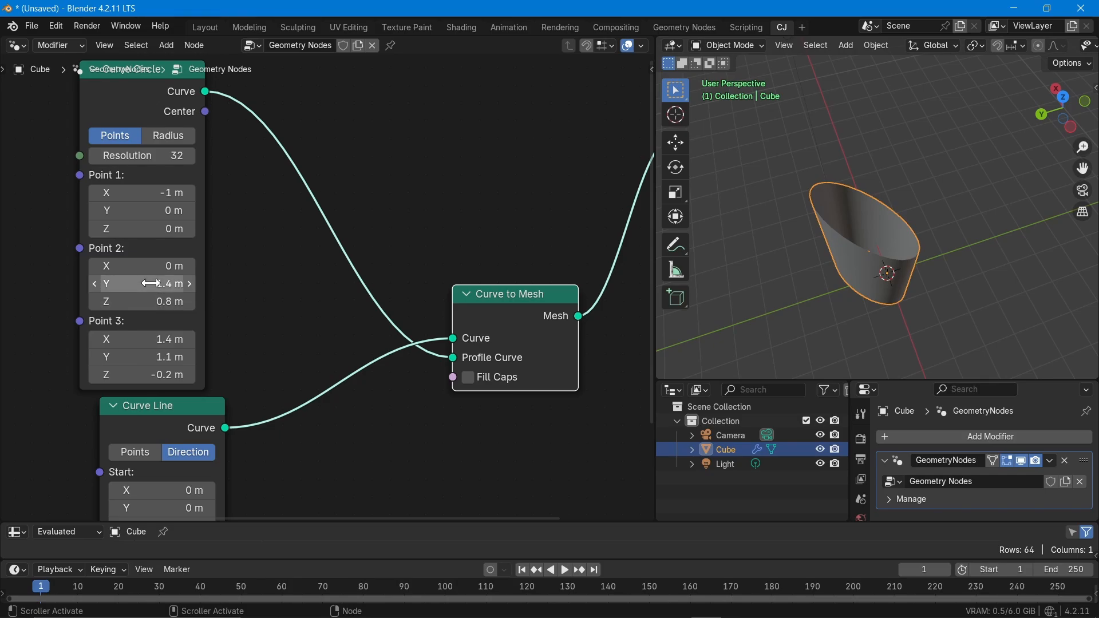
pyautogui.click(152, 301)
pyautogui.write('0')
pyautogui.press('Return')
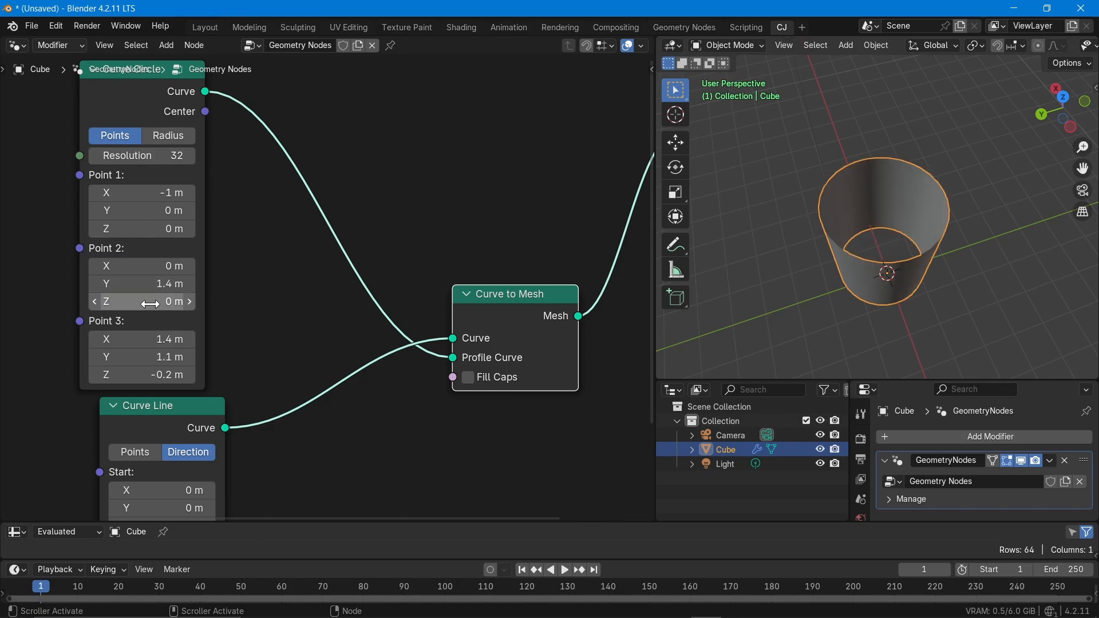
# Step: Set the Curve Circle's Point 3 to X 1 m, Y 0 m and Z 0 m
pyautogui.moveTo(151, 339); pyautogui.dragTo(152, 375)
pyautogui.write('0')
pyautogui.press('Return')
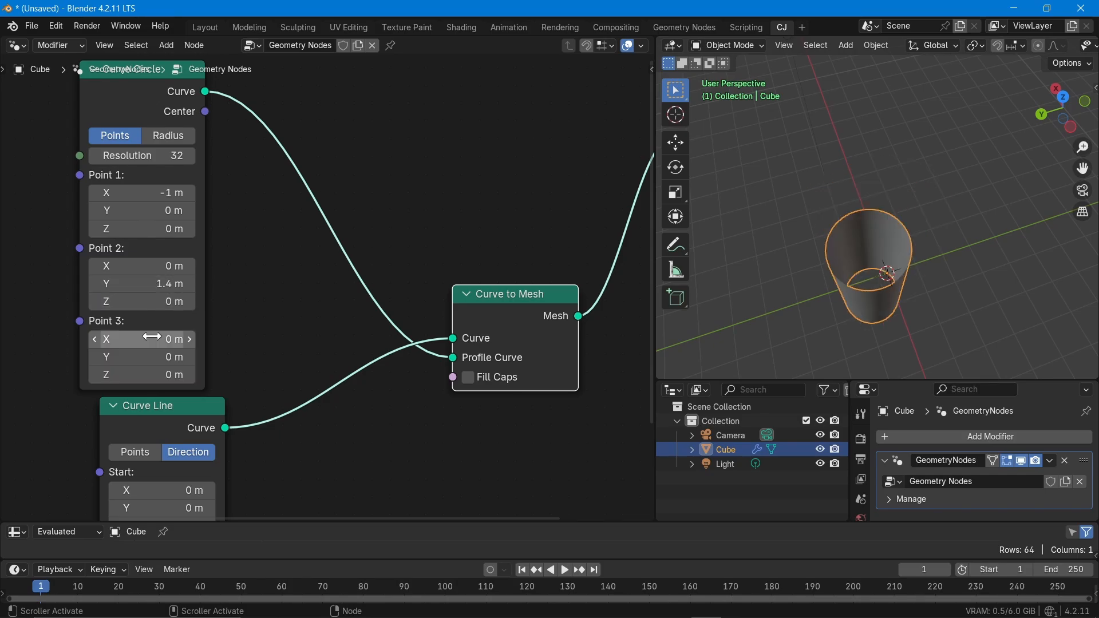
pyautogui.click(152, 340)
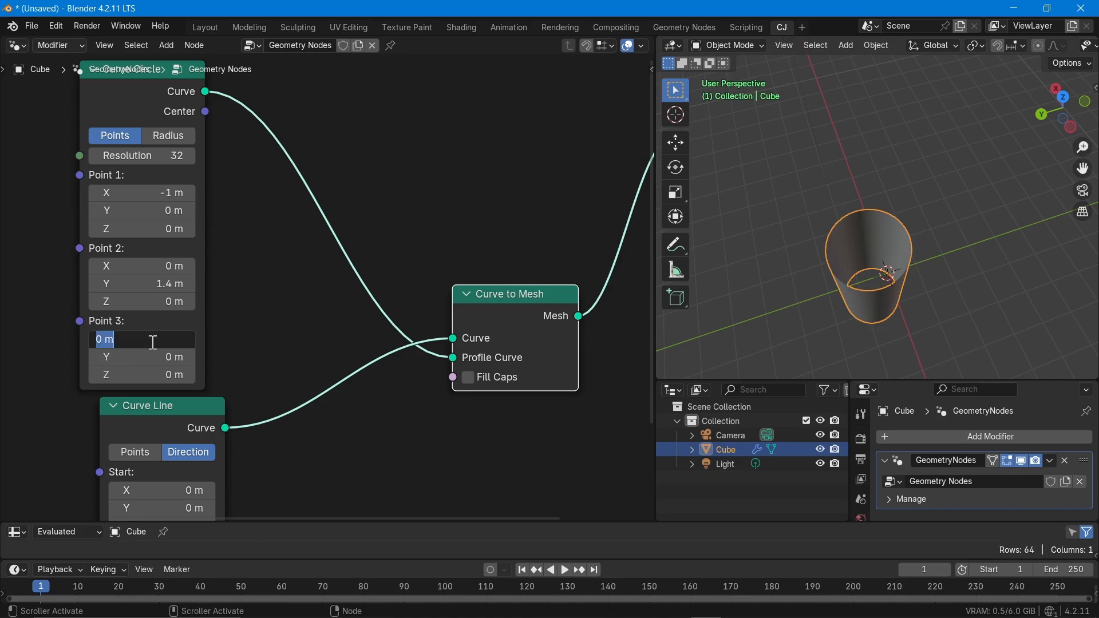
pyautogui.write('1')
pyautogui.press('Return')
pyautogui.moveTo(731, 198); pyautogui.dragTo(839, 219, button='middle')
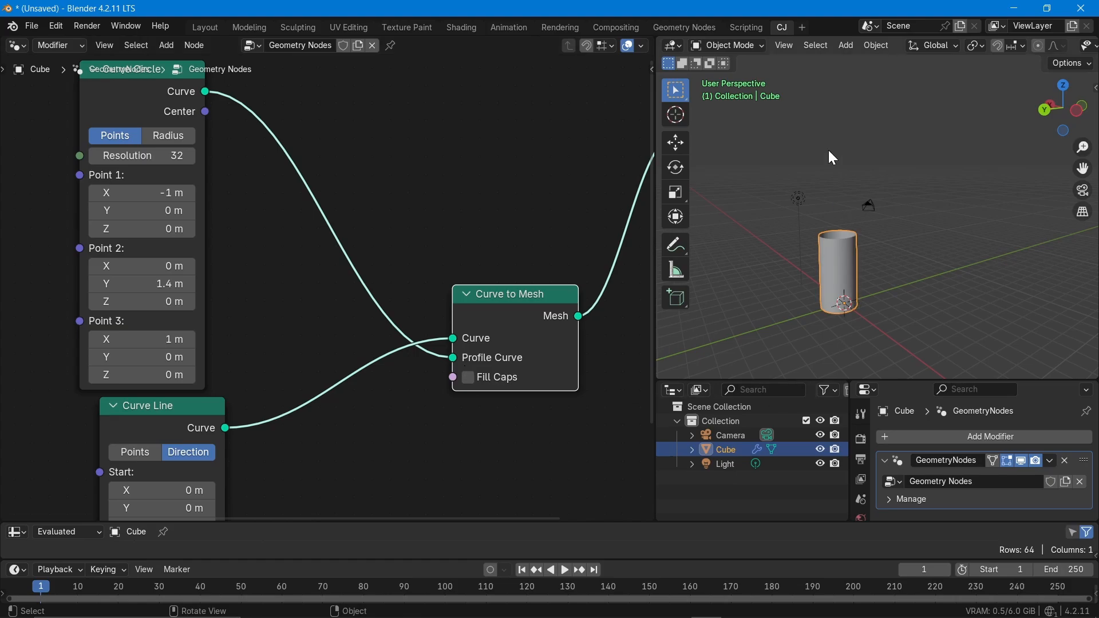
# Step: Try the Fill Caps option of the Curve to Mesh node
pyautogui.click(468, 378)
pyautogui.moveTo(791, 214)
pyautogui.mouseDown(button='middle')
pyautogui.moveTo(819, 239)
pyautogui.moveTo(872, 77)
pyautogui.moveTo(799, 215)
pyautogui.mouseUp(button='middle')
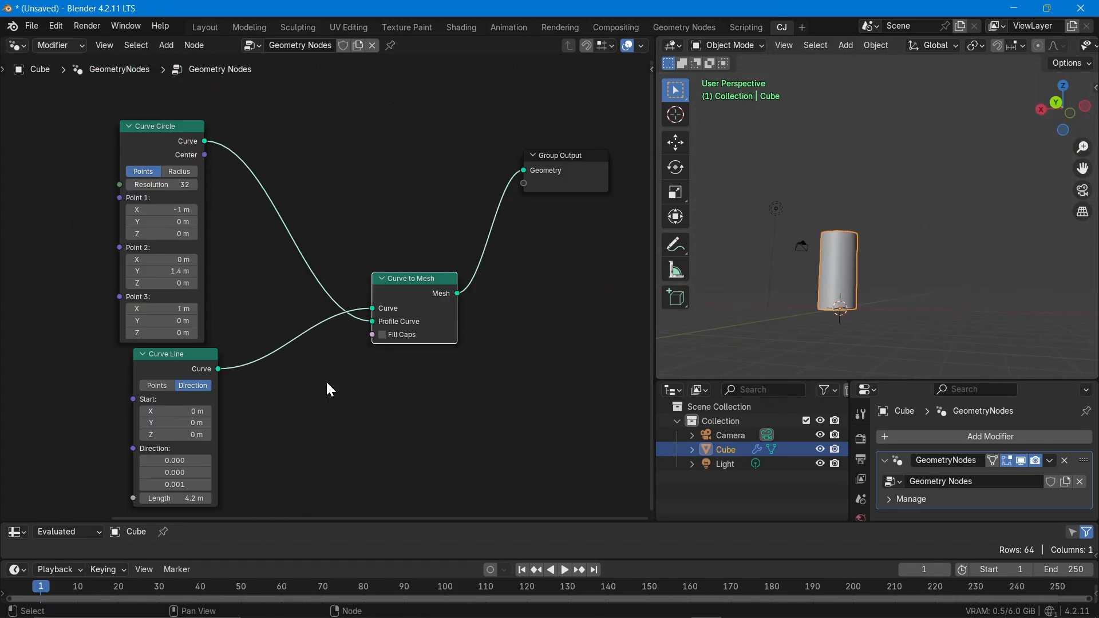
# Step: Swap the Curve to Mesh inputs so Curve Line feeds Profile Curve and Curve Circle feeds Curve
pyautogui.scroll(4, 346, 346)
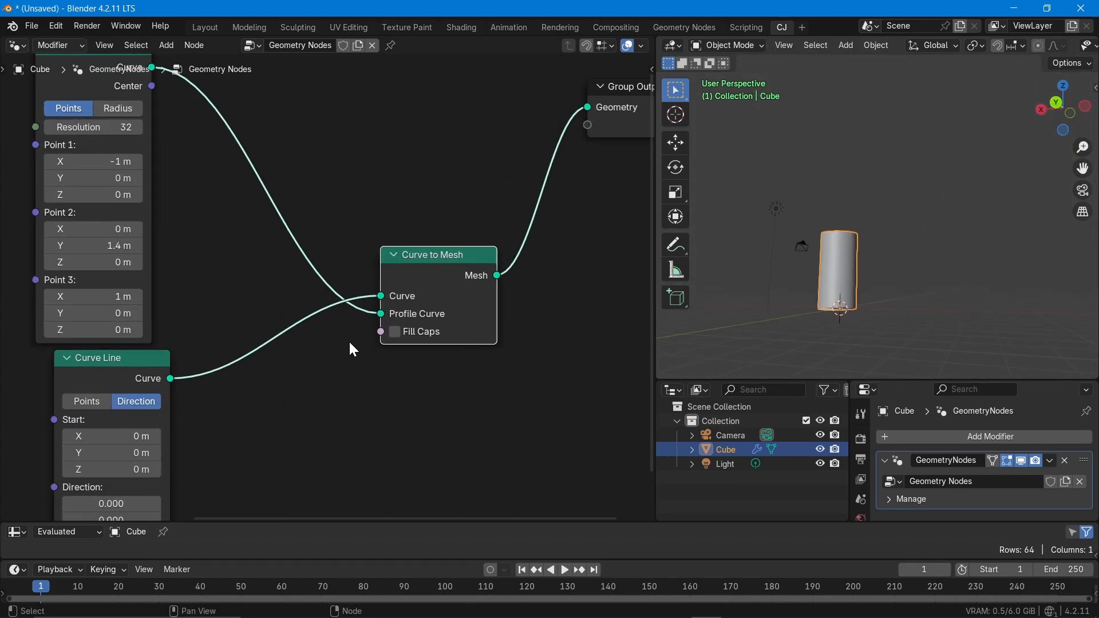
pyautogui.moveTo(385, 300); pyautogui.dragTo(380, 313)
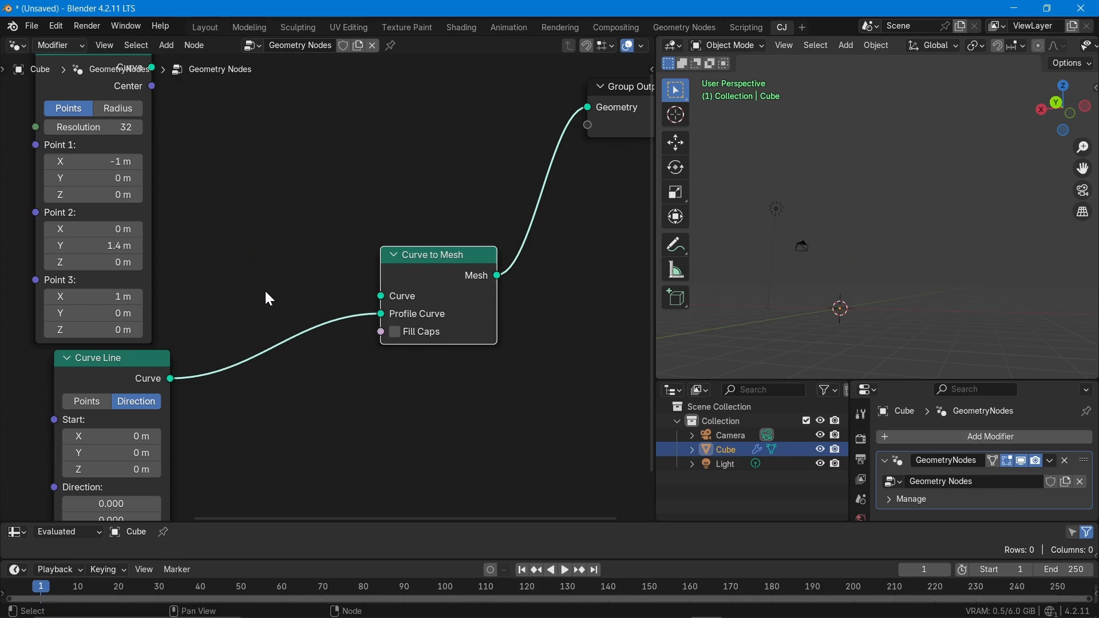
pyautogui.moveTo(269, 298); pyautogui.dragTo(272, 338, button='middle')
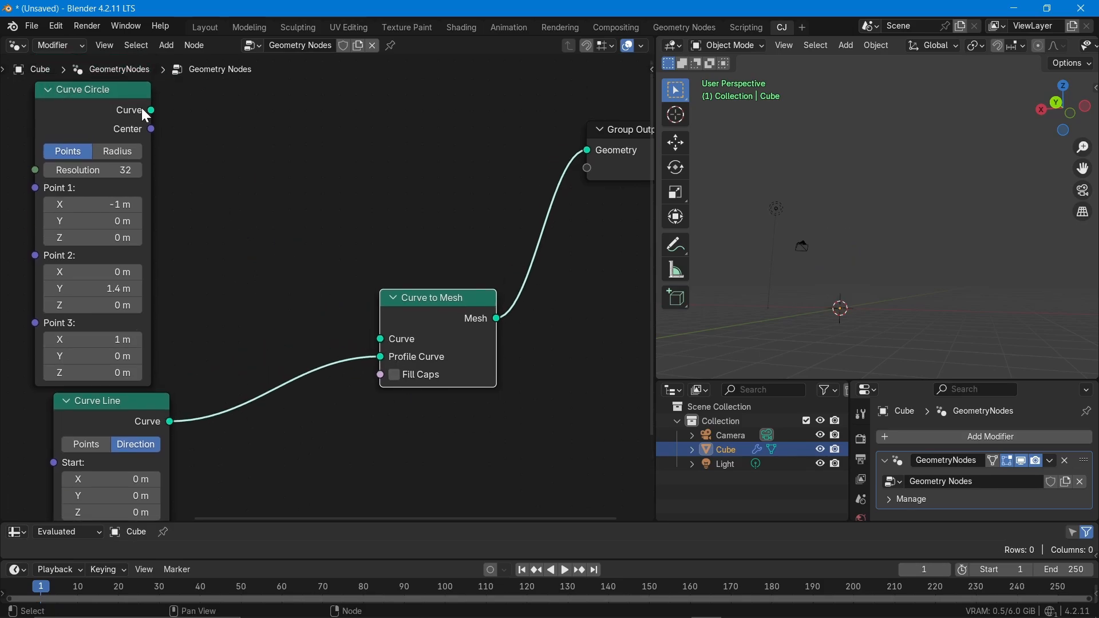
pyautogui.moveTo(151, 110); pyautogui.dragTo(378, 340)
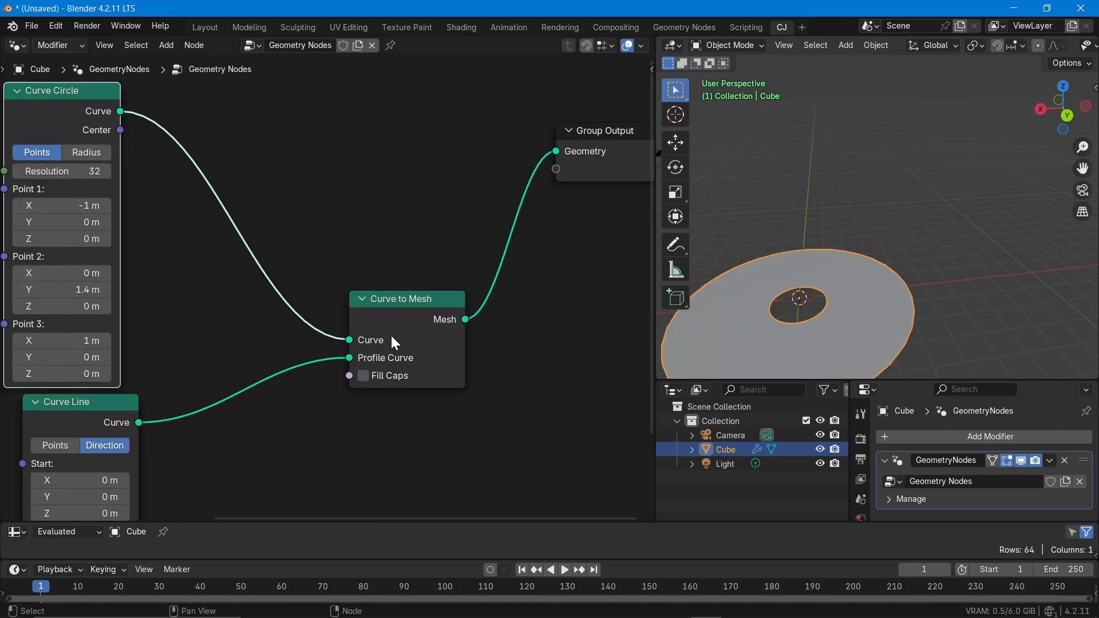
# Step: Move the Group Output node farther from Curve to Mesh and place a new Join Geometry node above Curve to Mesh
pyautogui.moveTo(399, 277); pyautogui.dragTo(323, 358, button='middle')
pyautogui.moveTo(538, 239); pyautogui.dragTo(580, 197)
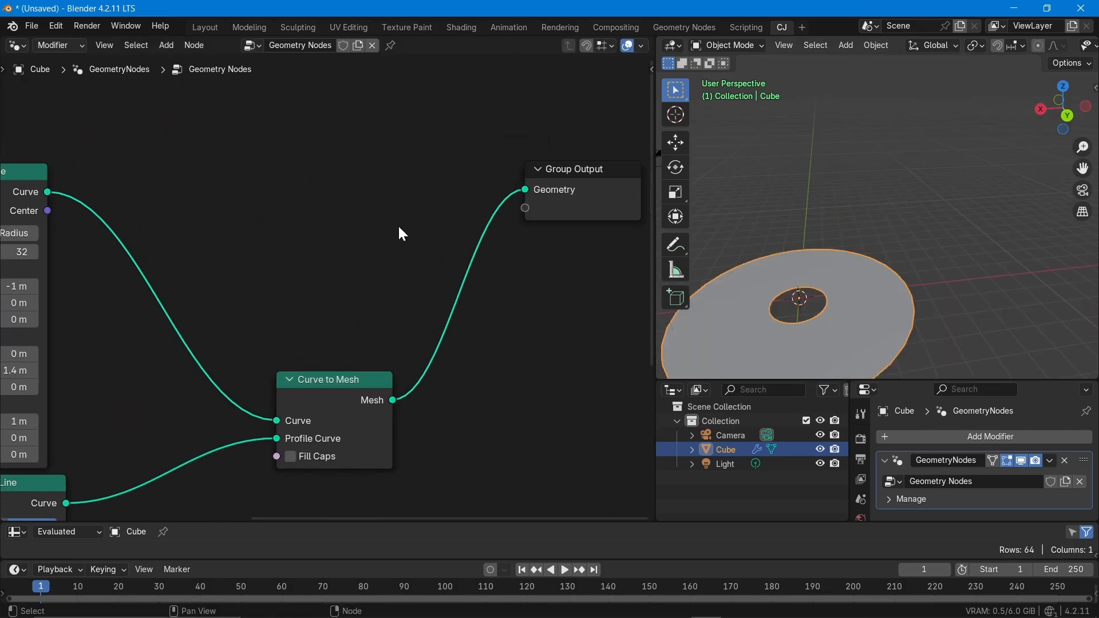
pyautogui.hotkey('shift', 'a')
pyautogui.write('join')
pyautogui.press('Return')
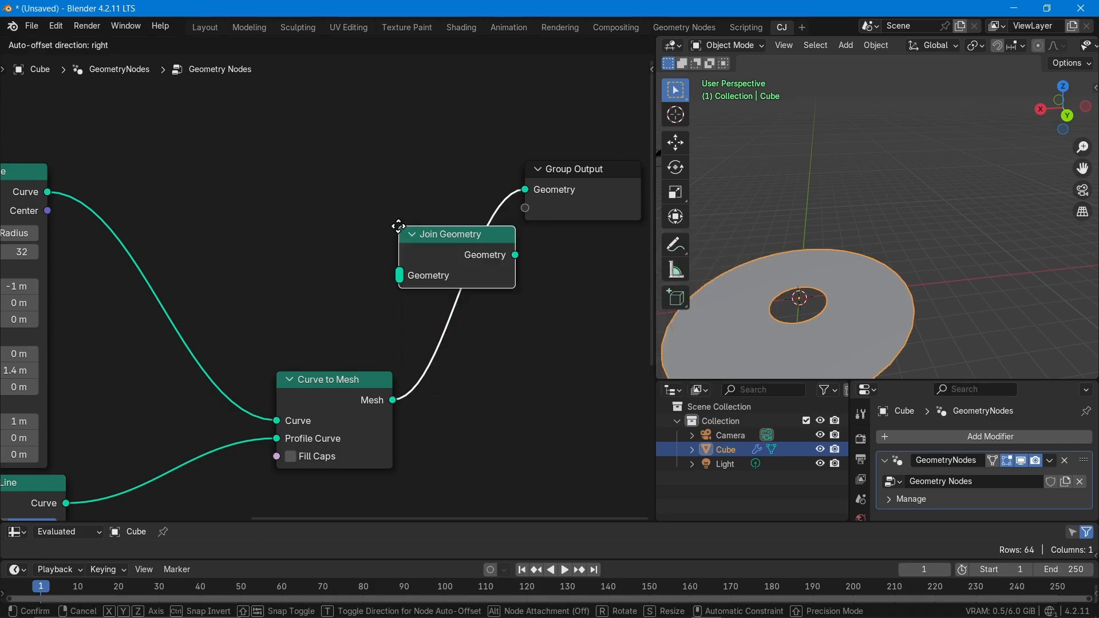
pyautogui.click(264, 181)
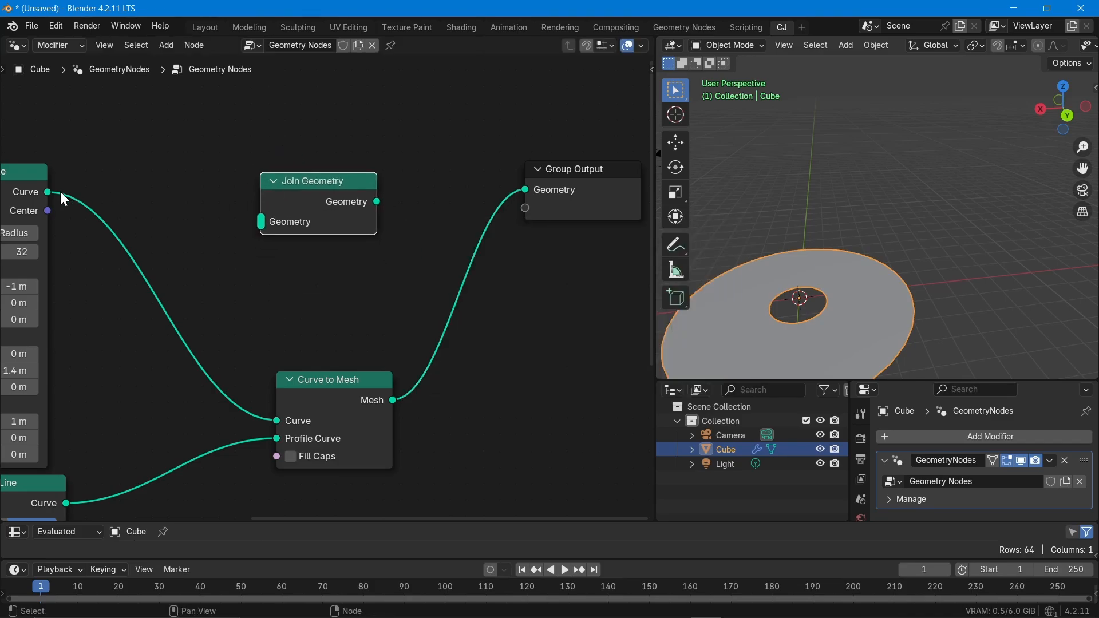
# Step: Connect the Curve Circle and Curve Line outputs to Join Geometry and link its output to the Group Output
pyautogui.moveTo(49, 193); pyautogui.dragTo(261, 221)
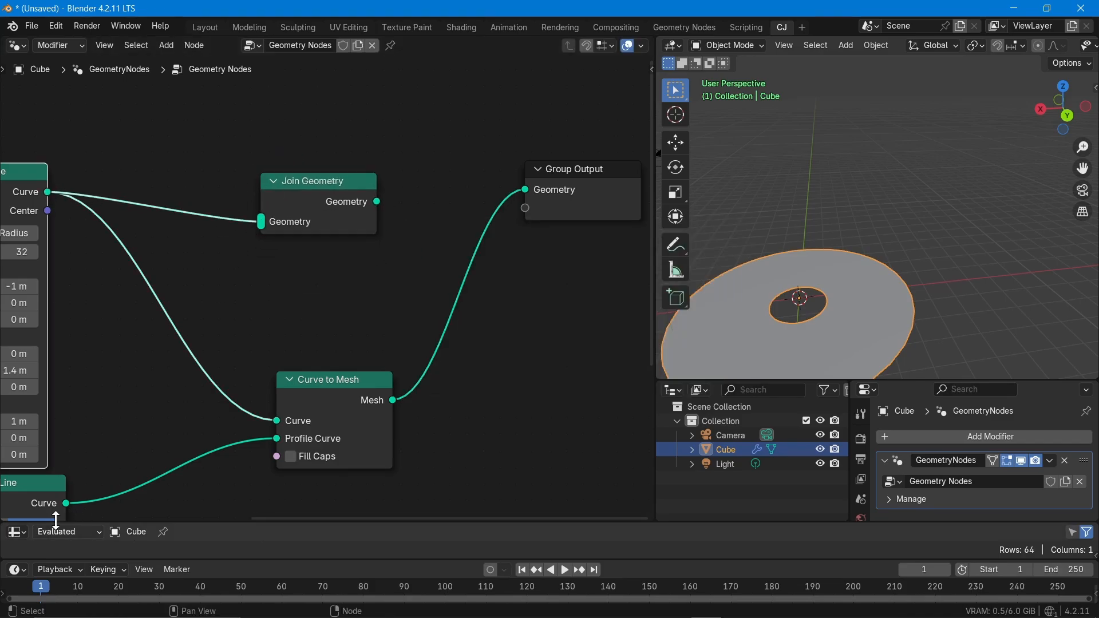
pyautogui.moveTo(67, 503); pyautogui.dragTo(261, 221)
pyautogui.moveTo(376, 201); pyautogui.dragTo(525, 189)
pyautogui.moveTo(834, 350); pyautogui.dragTo(904, 294, button='middle')
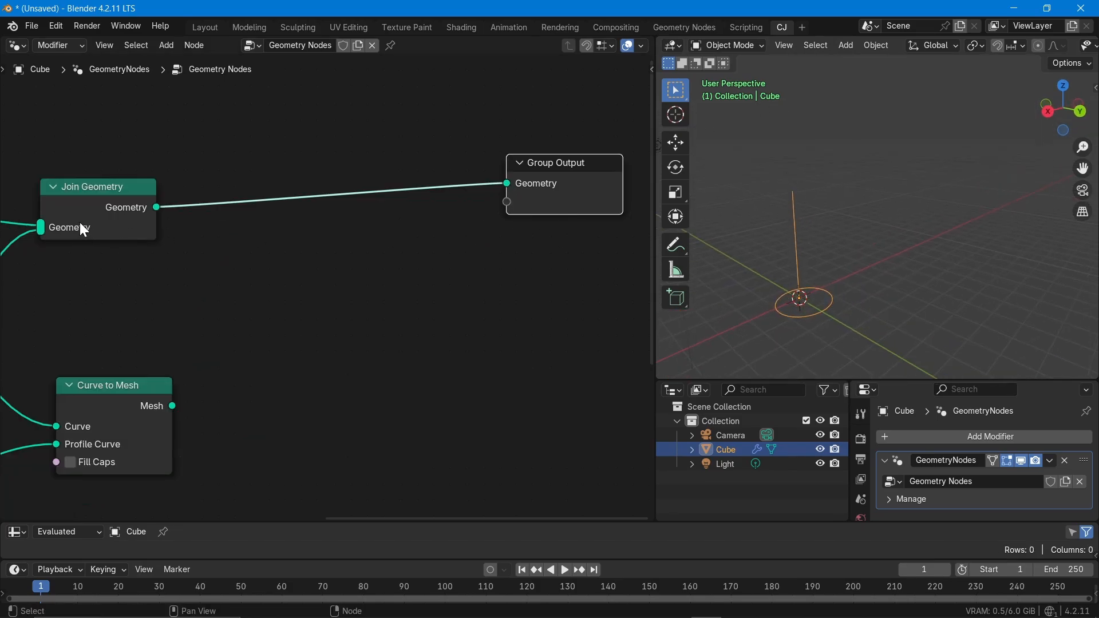
# Step: Move Join Geometry closer to the Group Output and connect the Curve to Mesh output into it as well
pyautogui.moveTo(82, 209); pyautogui.dragTo(296, 201)
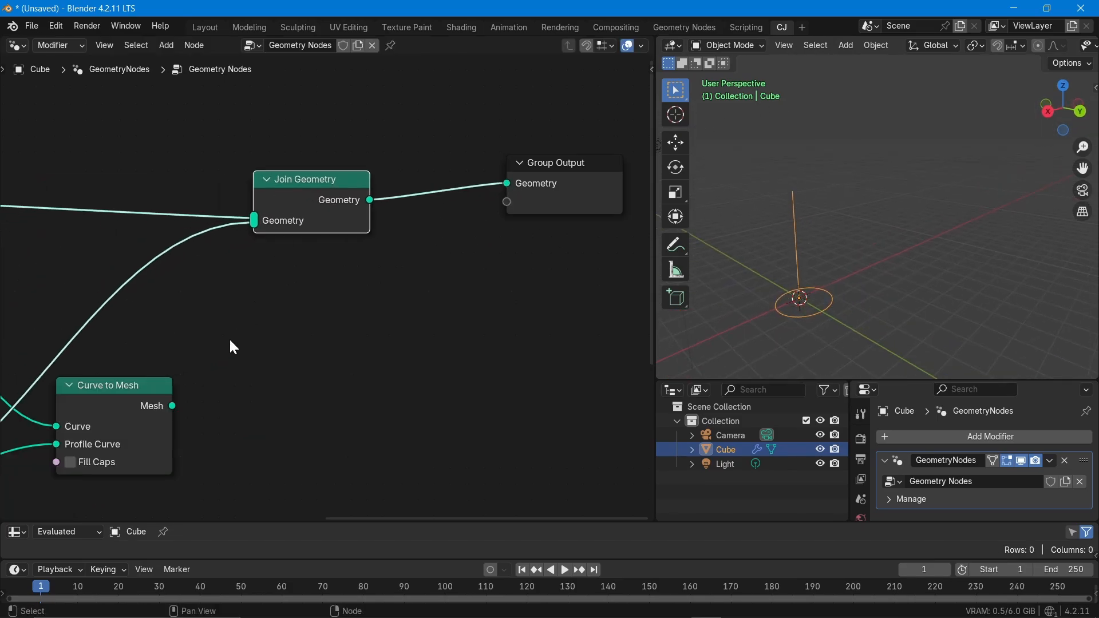
pyautogui.moveTo(173, 407); pyautogui.dragTo(252, 223)
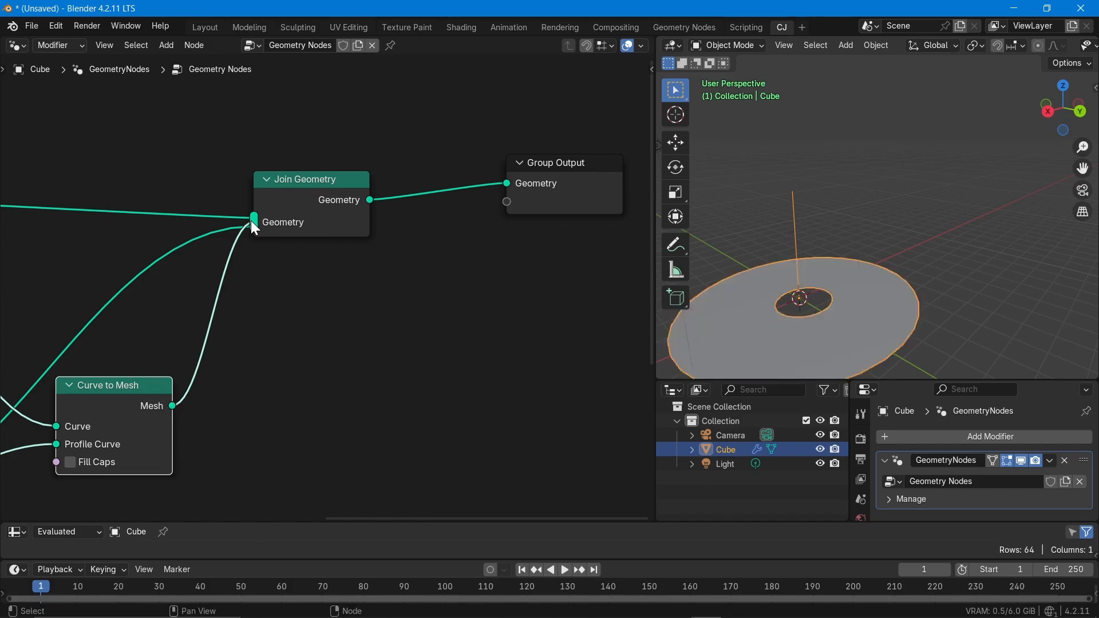
pyautogui.moveTo(463, 345); pyautogui.dragTo(520, 256, button='middle')
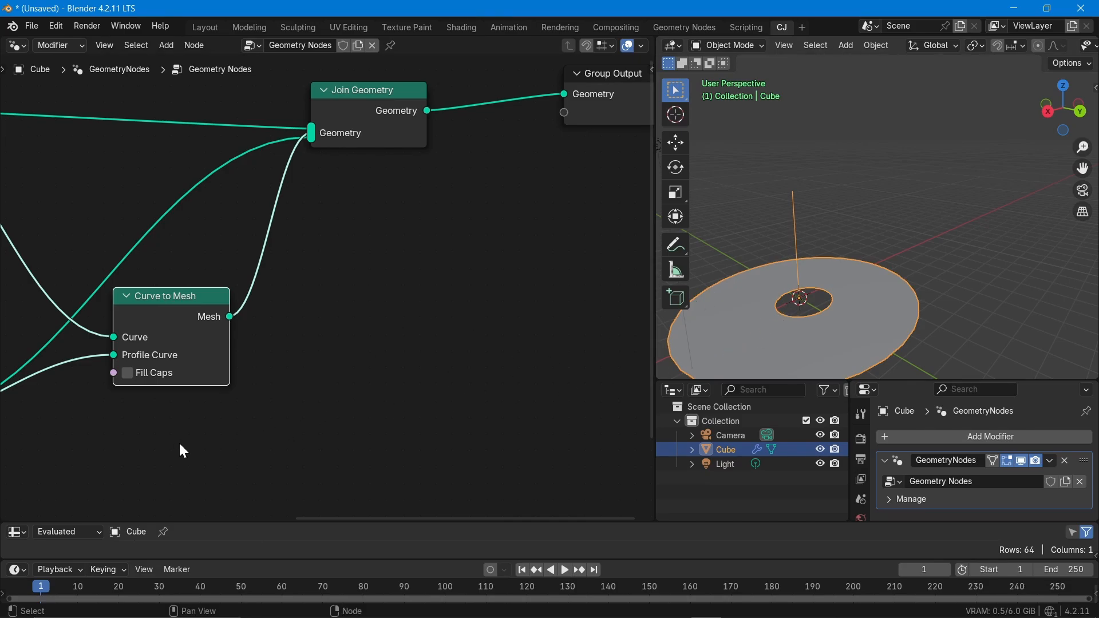
pyautogui.moveTo(175, 444); pyautogui.dragTo(256, 446, button='middle')
pyautogui.moveTo(291, 380); pyautogui.dragTo(355, 336, button='middle')
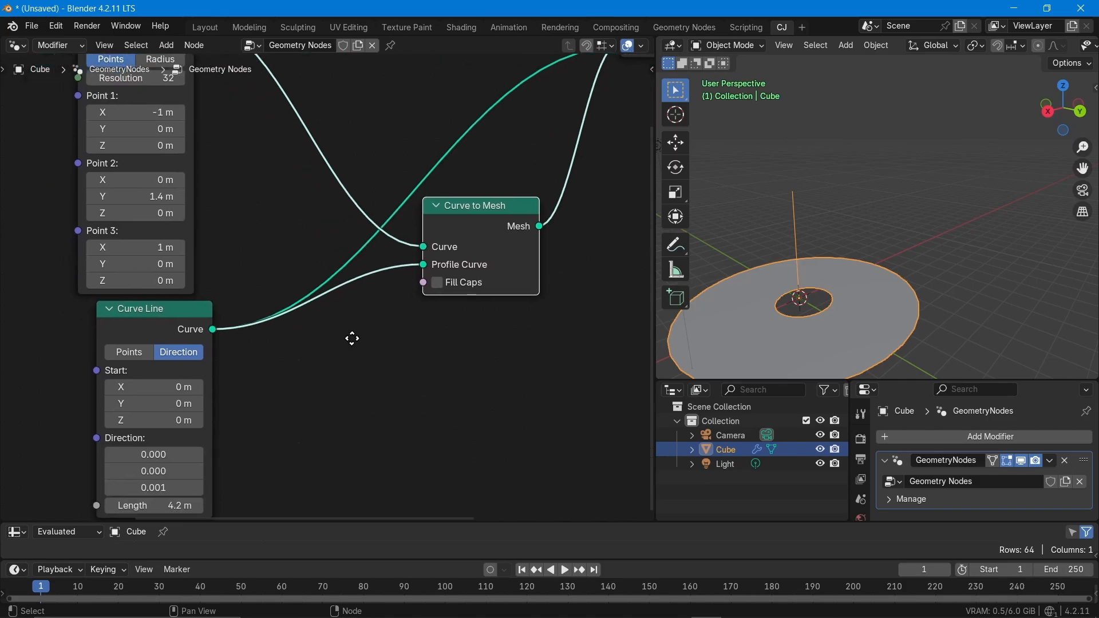
# Step: Switch the Curve Line node to Points mode and set its Start Y to 4 m
pyautogui.moveTo(294, 417); pyautogui.dragTo(311, 319, button='middle')
pyautogui.scroll(4, 343, 351)
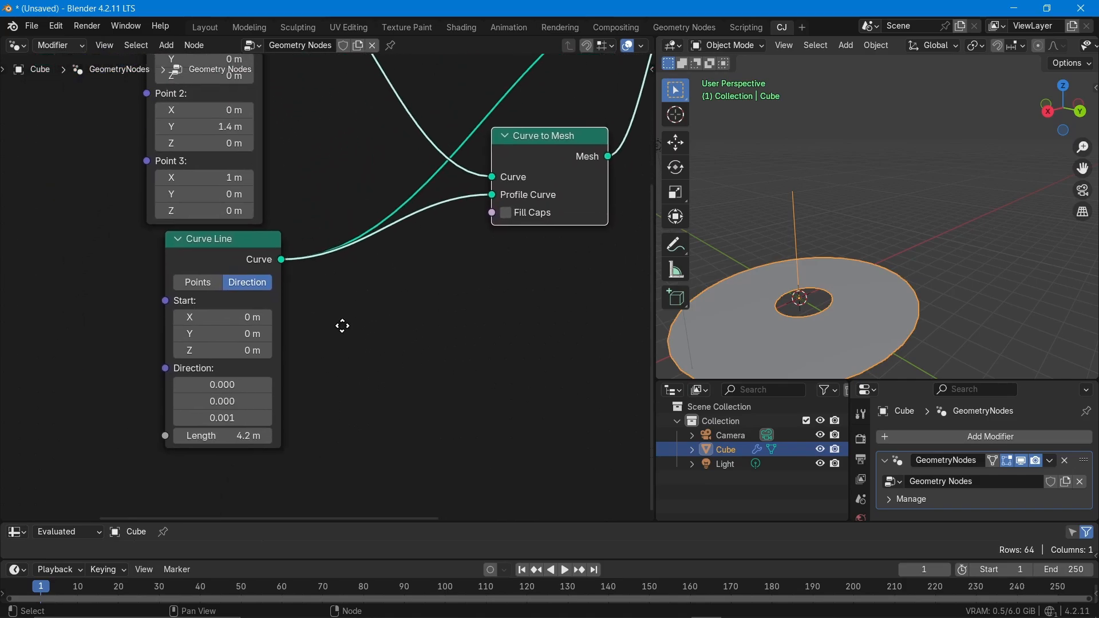
pyautogui.scroll(-1, 220, 406)
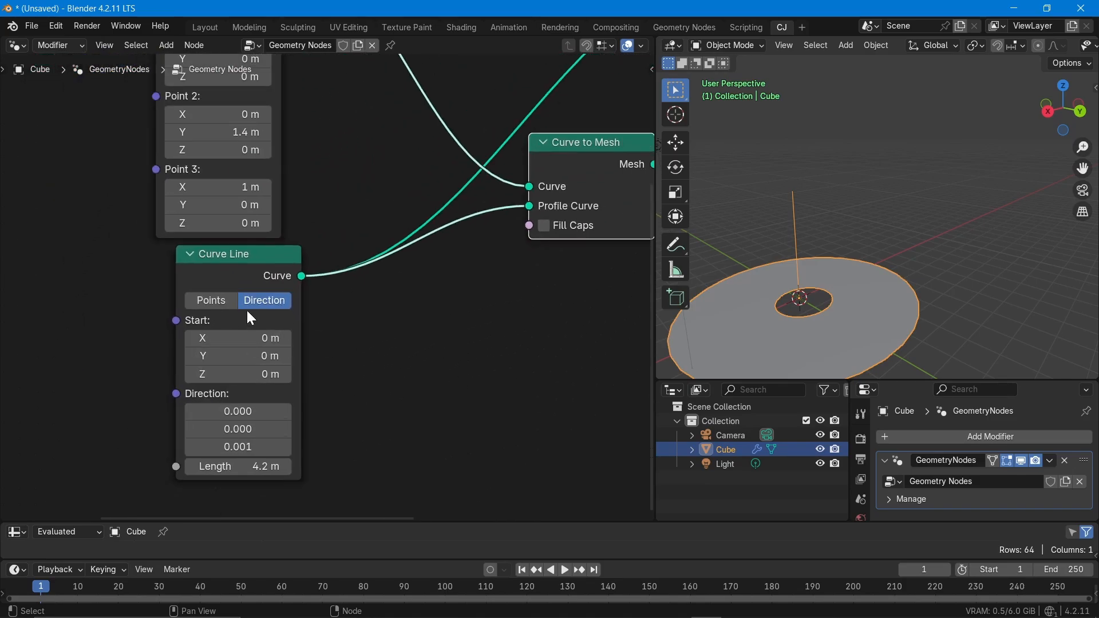
pyautogui.click(224, 307)
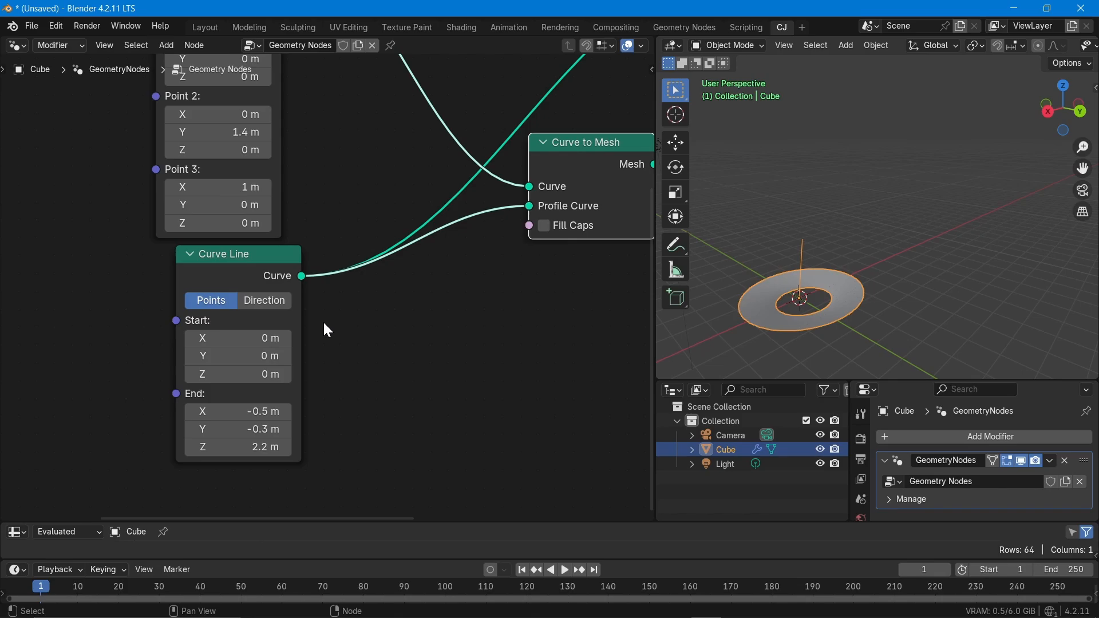
pyautogui.moveTo(339, 324); pyautogui.dragTo(355, 370, button='middle')
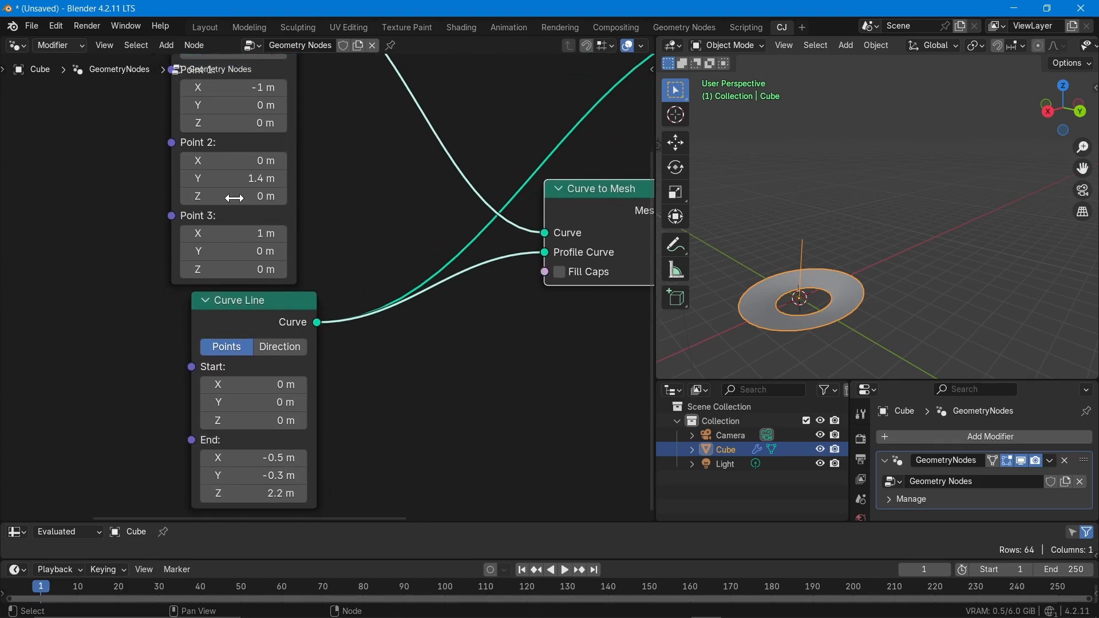
pyautogui.moveTo(234, 198); pyautogui.dragTo(230, 133, button='middle')
pyautogui.moveTo(250, 338); pyautogui.dragTo(279, 338)
pyautogui.scroll(-2, 855, 198)
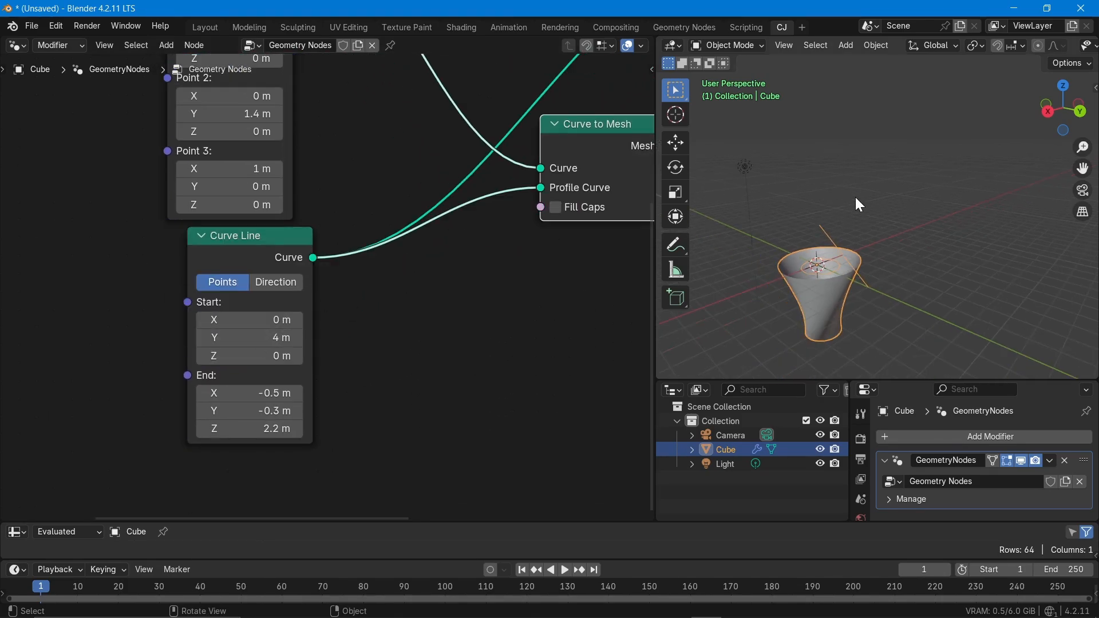
pyautogui.moveTo(856, 204); pyautogui.dragTo(851, 263, button='middle')
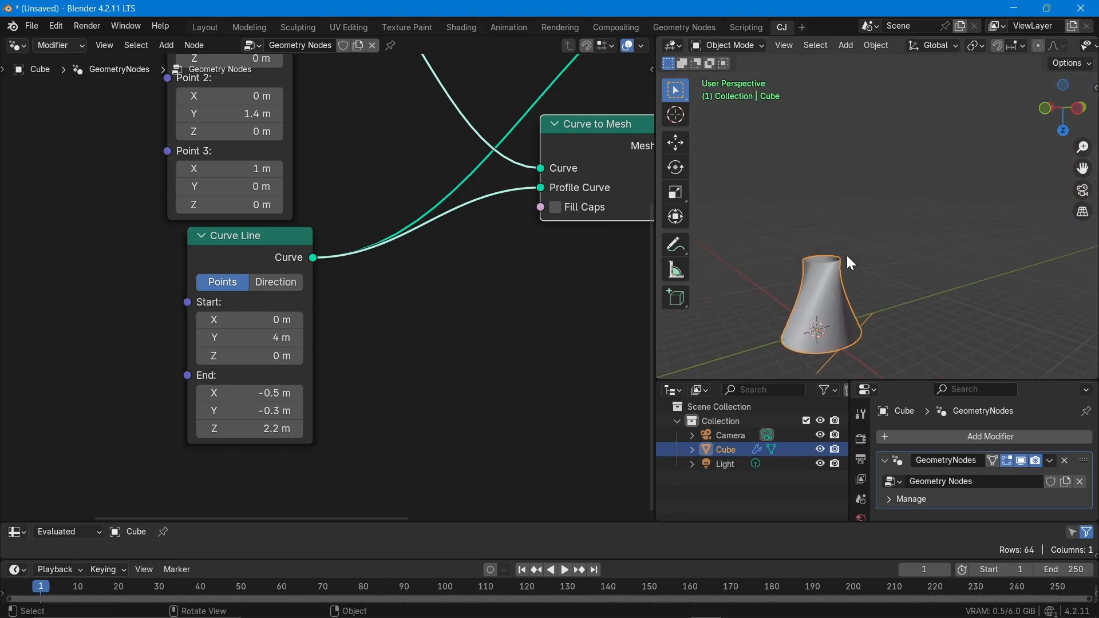
# Step: Mute Curve to Mesh to inspect the bare circle and line curves, and unmute it again
pyautogui.moveTo(455, 274); pyautogui.dragTo(285, 413, button='middle')
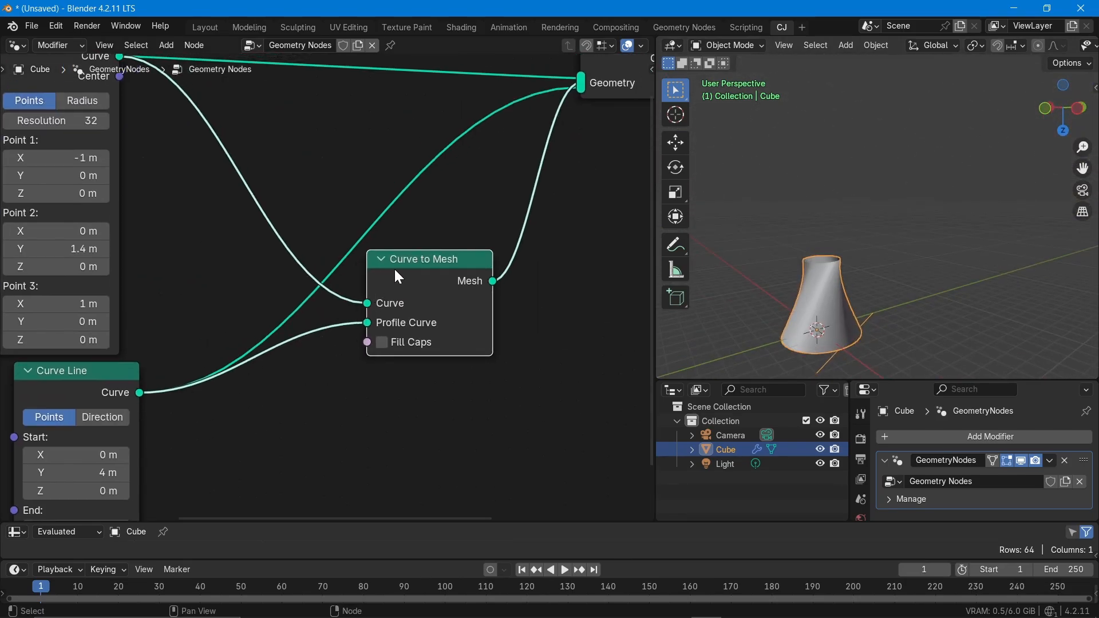
pyautogui.press('m')
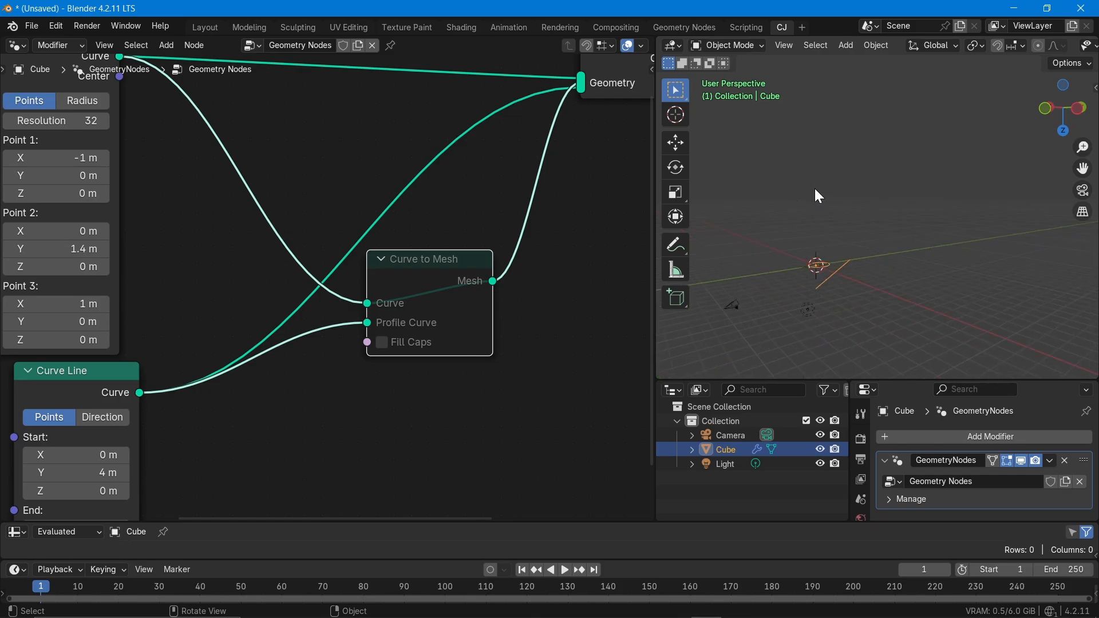
pyautogui.moveTo(818, 196); pyautogui.dragTo(835, 239, button='middle')
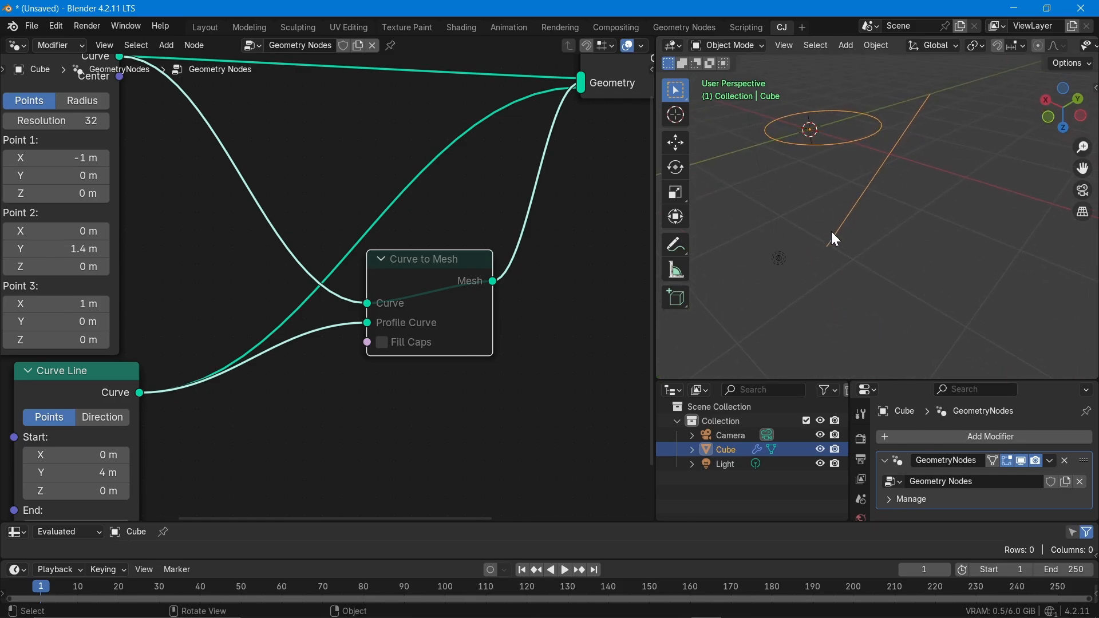
pyautogui.scroll(-3, 831, 231)
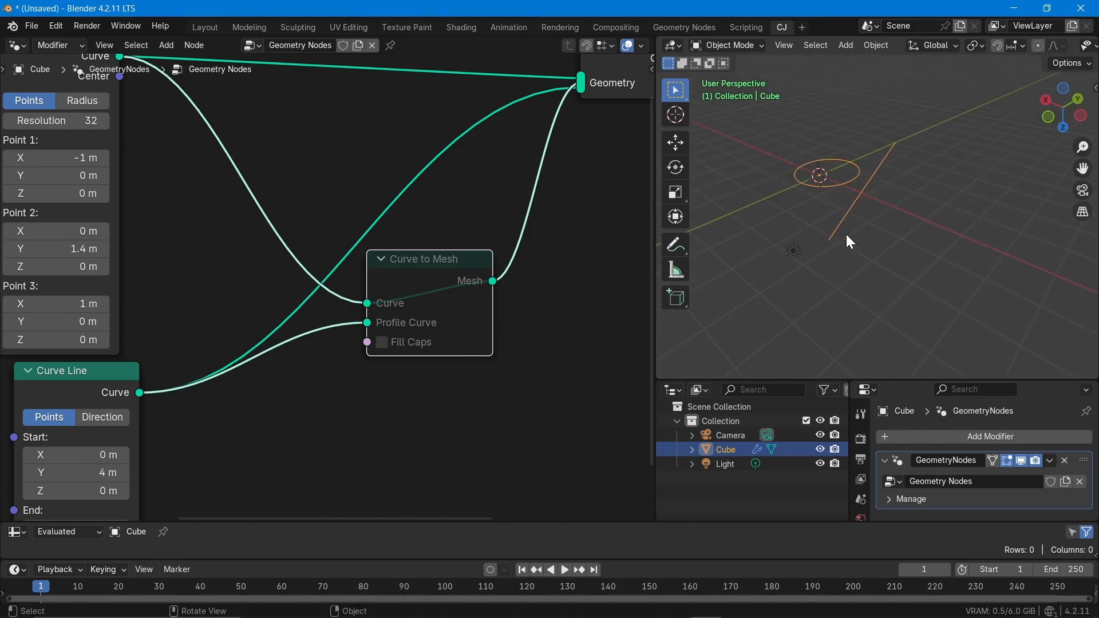
pyautogui.press('m')
pyautogui.moveTo(837, 187); pyautogui.dragTo(841, 269, button='middle')
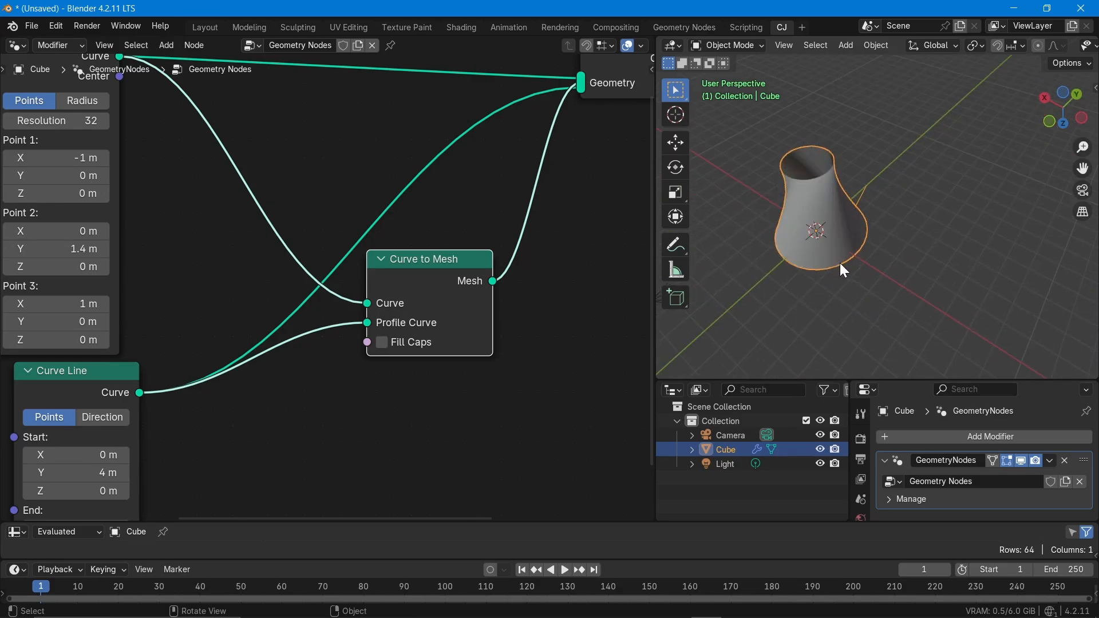
pyautogui.scroll(2, 839, 262)
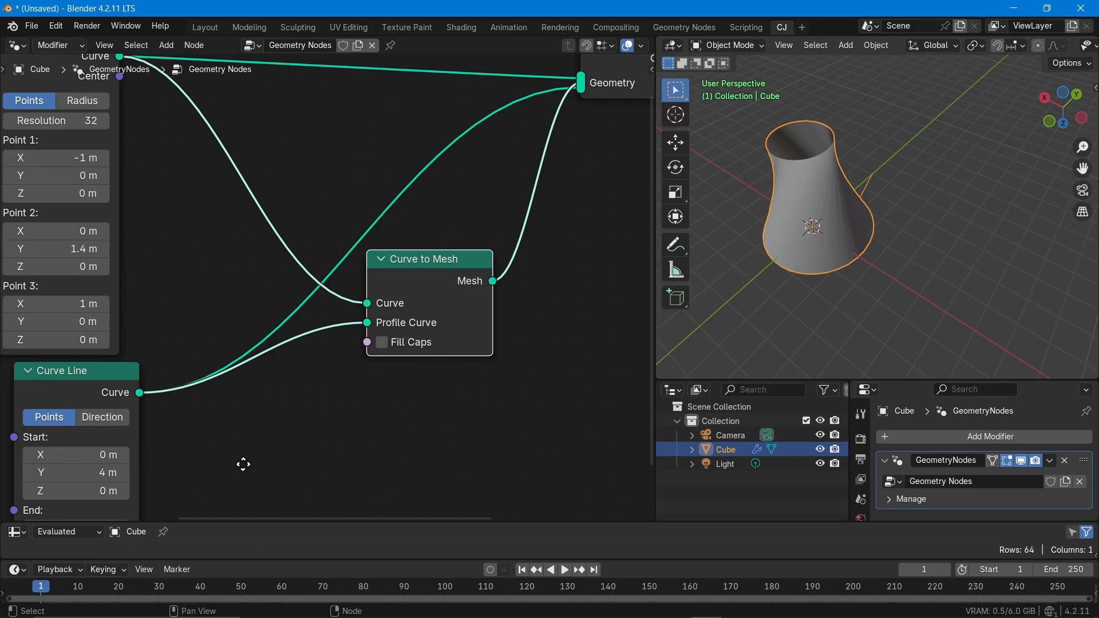
# Step: Set the Curve Circle's Point 3 Y to 1.2 m, Point 2 Y to 2.2 m and Point 1 Z to -1.2 m
pyautogui.moveTo(243, 465); pyautogui.dragTo(353, 388, button='middle')
pyautogui.moveTo(171, 245)
pyautogui.mouseDown()
pyautogui.moveTo(206, 245)
pyautogui.moveTo(175, 246)
pyautogui.mouseUp()
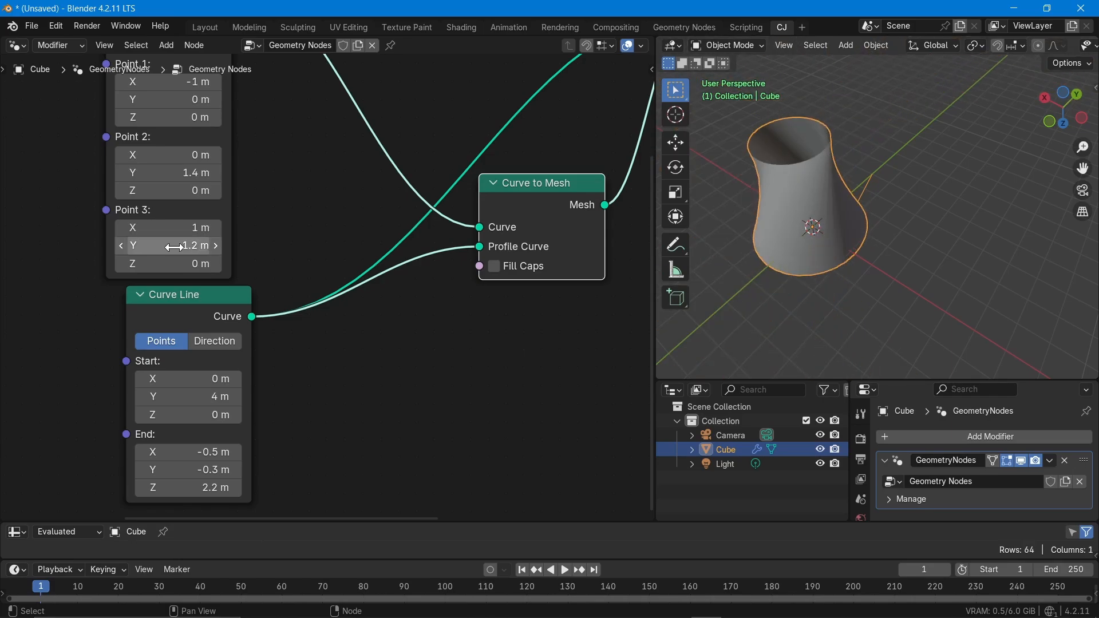
pyautogui.moveTo(172, 173)
pyautogui.mouseDown()
pyautogui.moveTo(223, 173)
pyautogui.moveTo(159, 172)
pyautogui.moveTo(179, 173)
pyautogui.mouseUp()
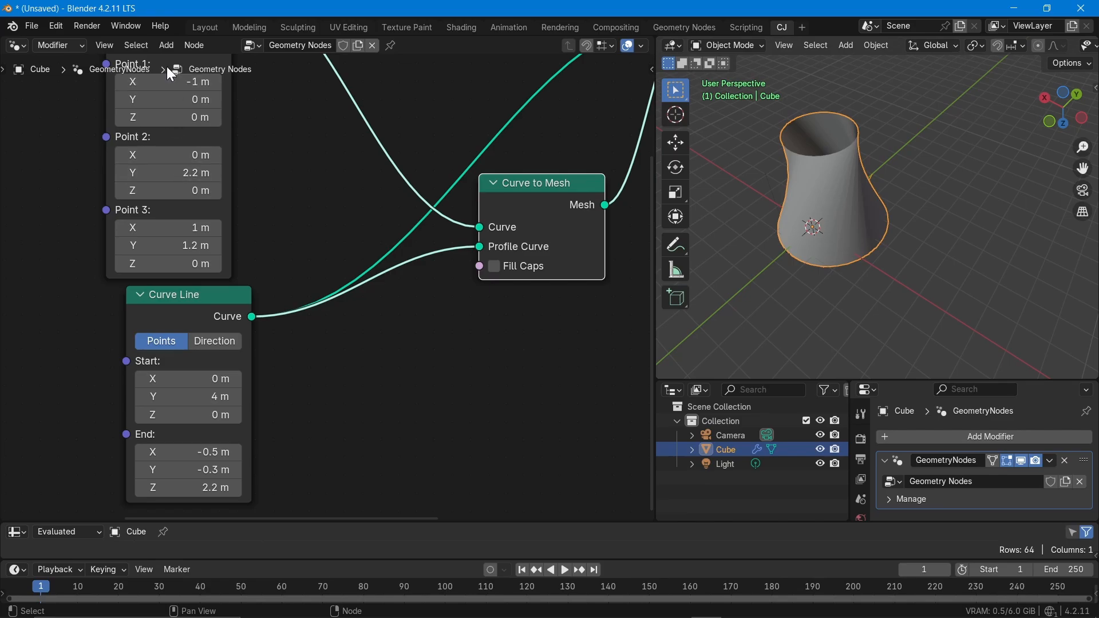
pyautogui.moveTo(172, 117); pyautogui.dragTo(160, 117)
# Step: Set the Curve Line's Start X to 1.6 m, Start Z to 8.5 m and End Z to 0.2 m
pyautogui.moveTo(168, 275); pyautogui.dragTo(184, 120, button='middle')
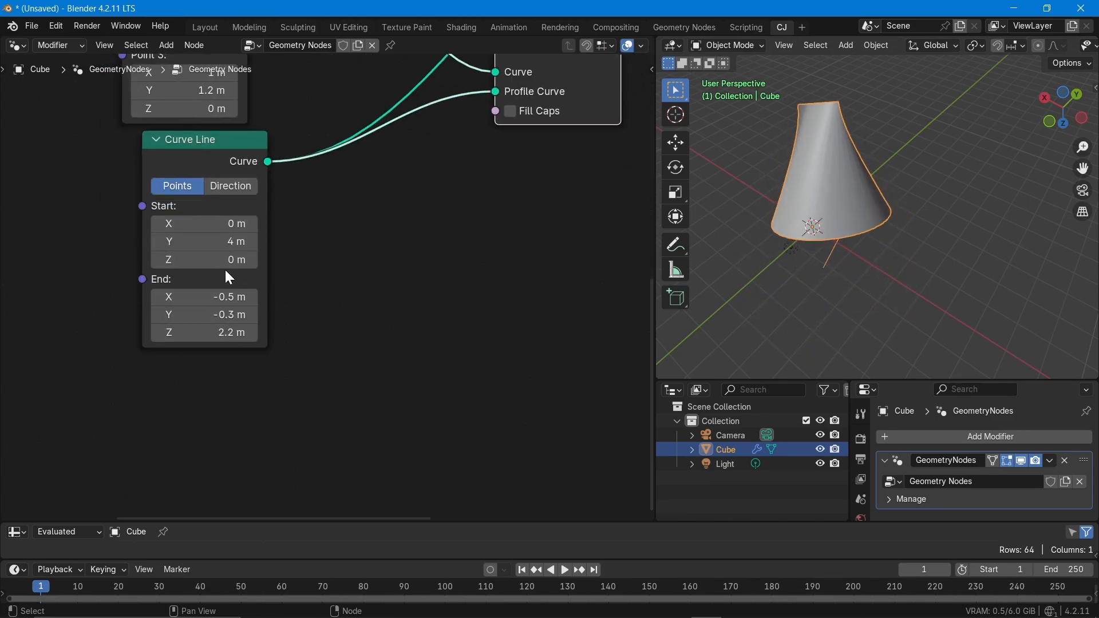
pyautogui.moveTo(206, 224); pyautogui.dragTo(252, 259)
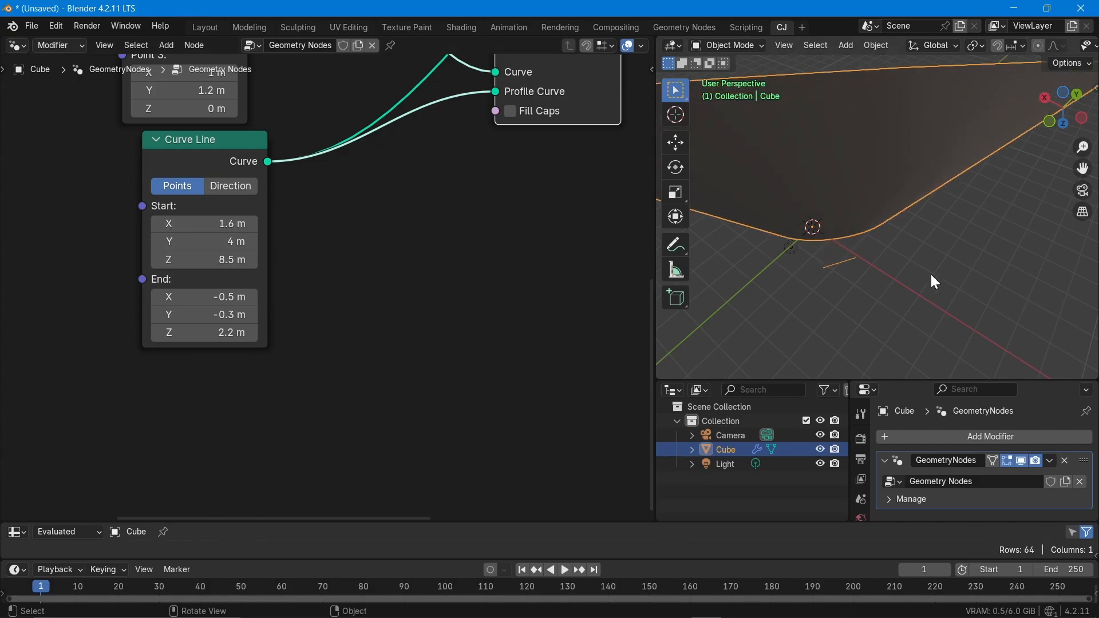
pyautogui.moveTo(935, 281); pyautogui.dragTo(750, 235, button='middle')
pyautogui.moveTo(222, 394); pyautogui.dragTo(189, 423, button='middle')
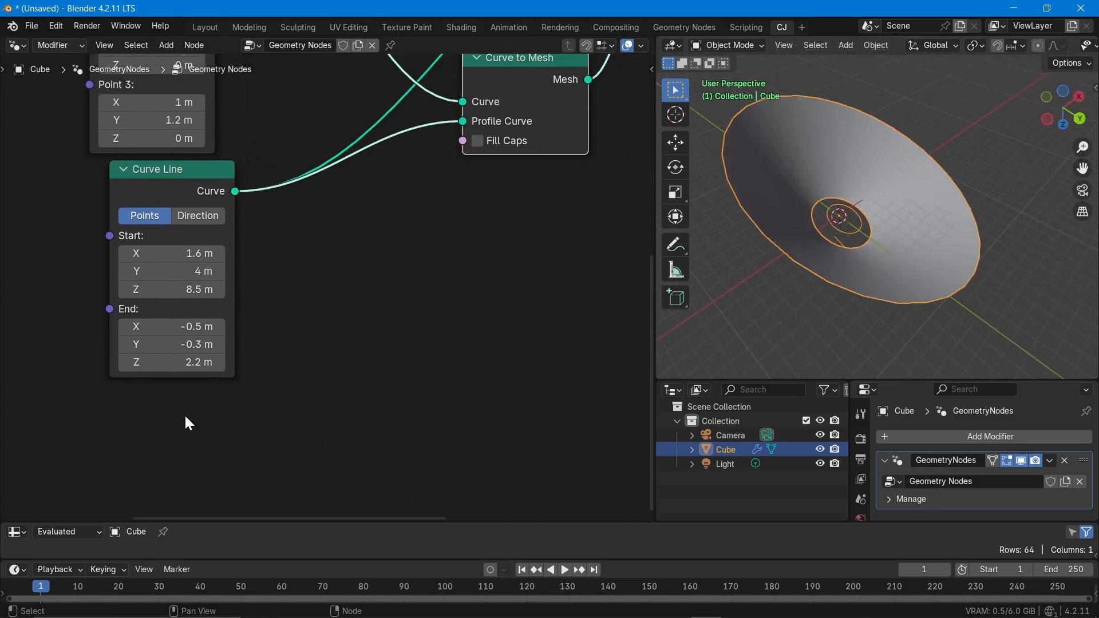
pyautogui.moveTo(184, 362)
pyautogui.mouseDown()
pyautogui.moveTo(220, 362)
pyautogui.moveTo(172, 362)
pyautogui.mouseUp()
pyautogui.moveTo(876, 307); pyautogui.dragTo(916, 172, button='middle')
pyautogui.moveTo(284, 303); pyautogui.dragTo(236, 449, button='middle')
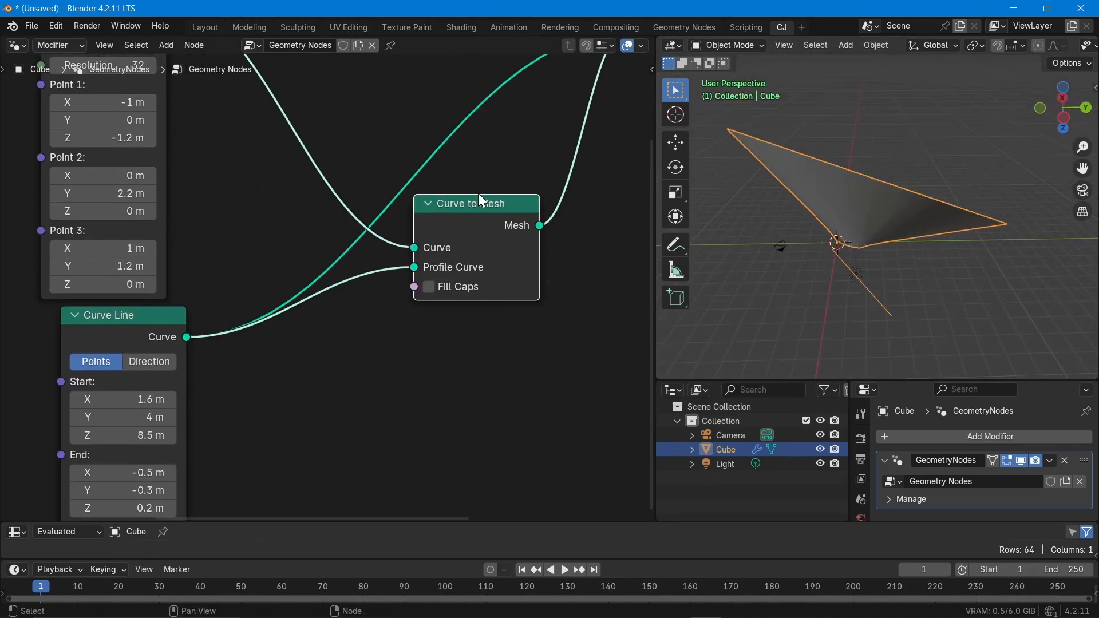
pyautogui.moveTo(471, 319); pyautogui.dragTo(396, 393, button='middle')
pyautogui.moveTo(796, 332); pyautogui.dragTo(910, 131, button='middle')
# Step: Compare modes by switching Curve Circle to Radius and back to Points, and Curve Line to Direction and back to Points
pyautogui.moveTo(202, 444); pyautogui.dragTo(424, 343, button='middle')
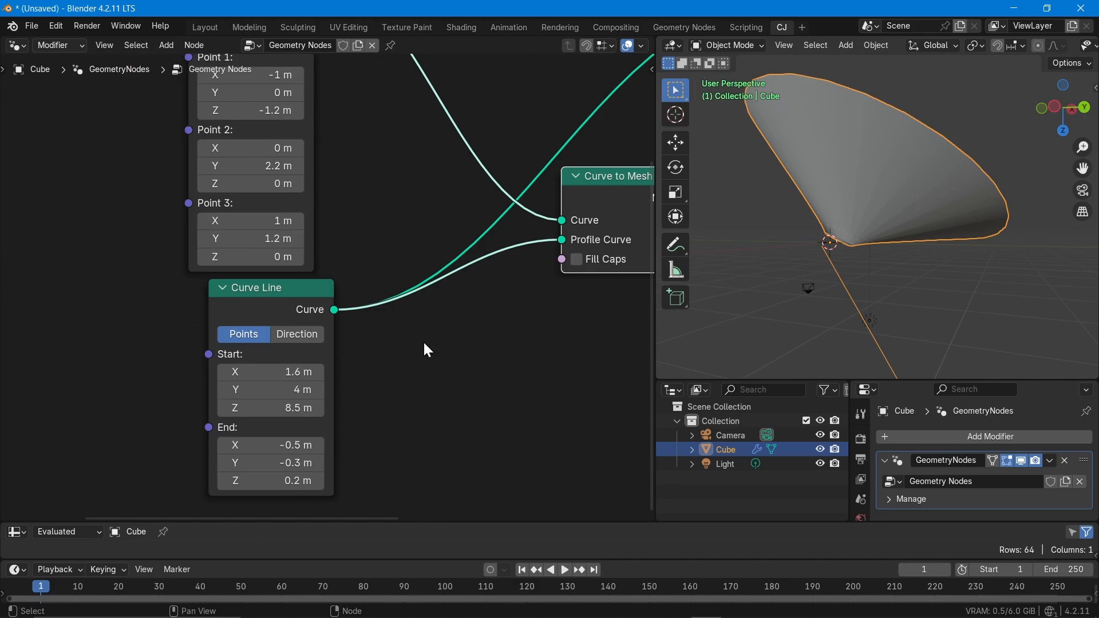
pyautogui.moveTo(388, 285); pyautogui.dragTo(368, 417, button='middle')
pyautogui.click(258, 131)
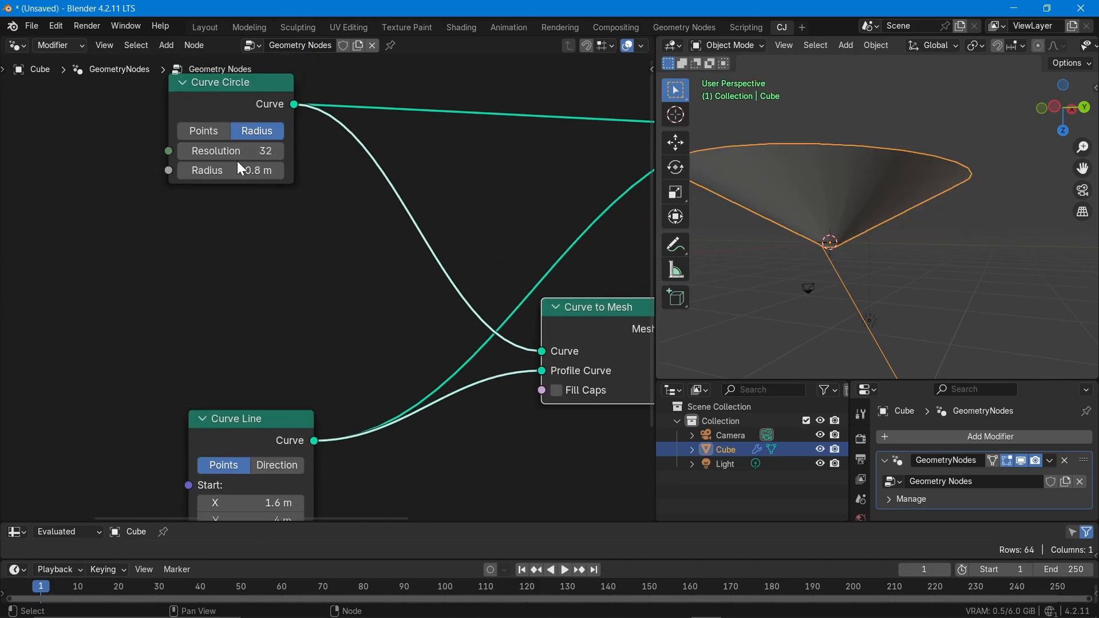
pyautogui.click(204, 131)
pyautogui.moveTo(368, 373); pyautogui.dragTo(345, 252, button='middle')
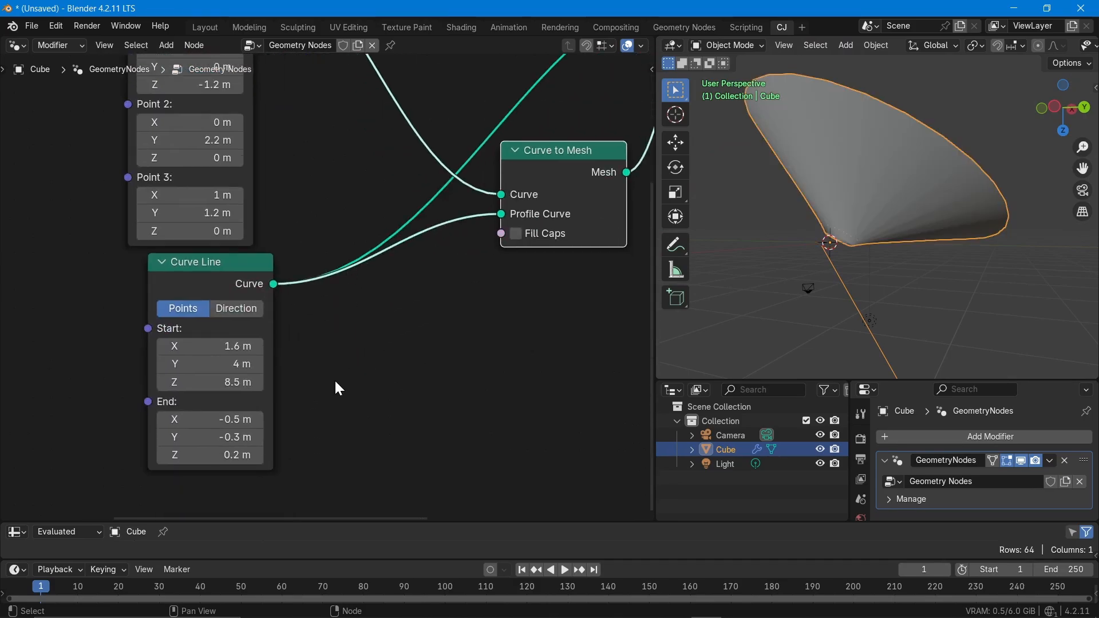
pyautogui.click(239, 308)
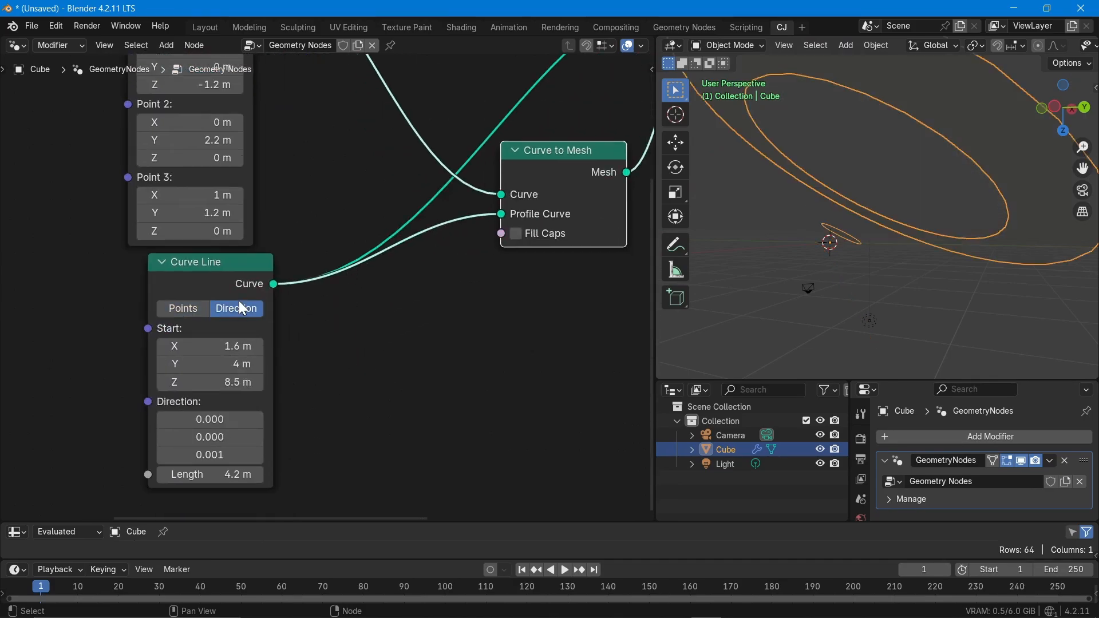
pyautogui.click(186, 308)
# Step: Move the Curve Line node a little lower so it sits aligned beneath the Curve Circle node with a gap
pyautogui.moveTo(534, 234); pyautogui.dragTo(394, 301, button='middle')
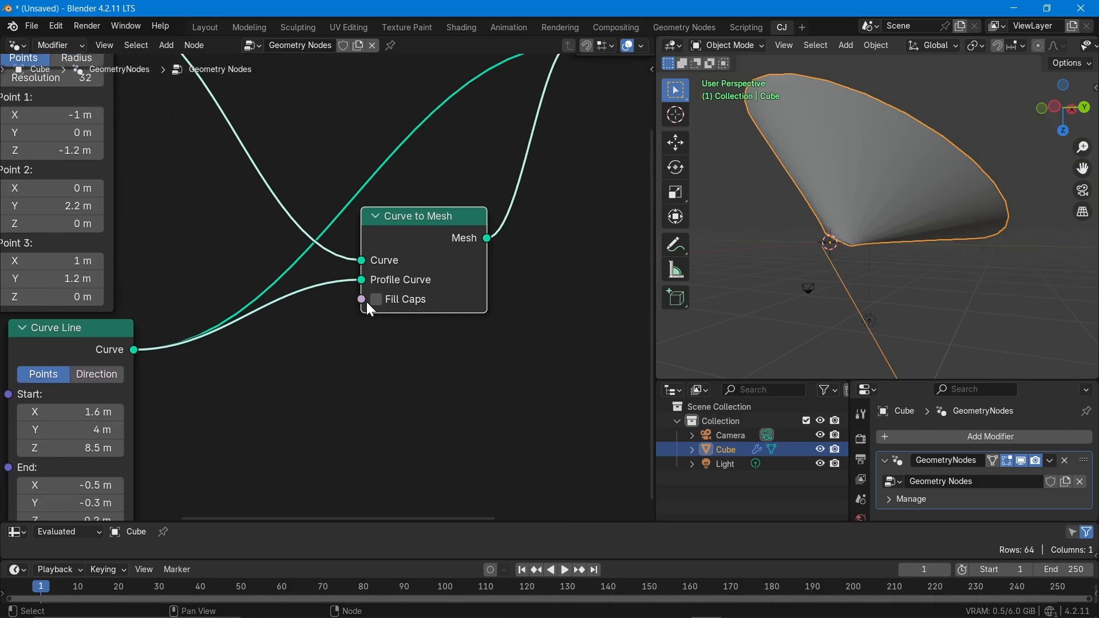
pyautogui.scroll(-2, 368, 315)
pyautogui.moveTo(547, 206); pyautogui.dragTo(404, 252, button='middle')
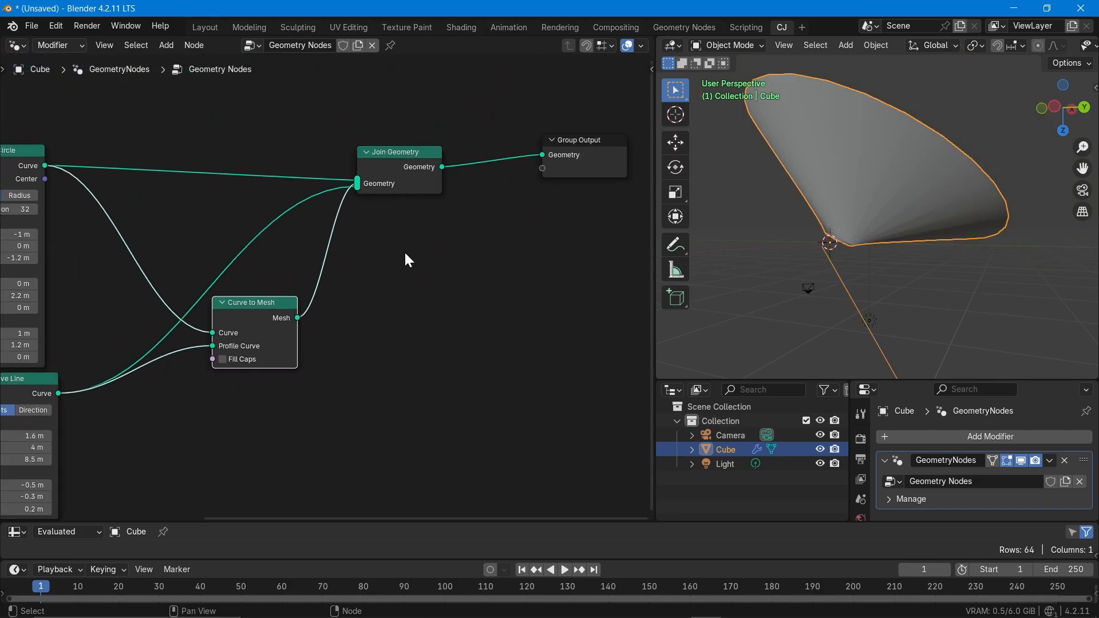
pyautogui.moveTo(226, 434); pyautogui.dragTo(338, 332, button='middle')
pyautogui.moveTo(142, 293); pyautogui.dragTo(130, 327)
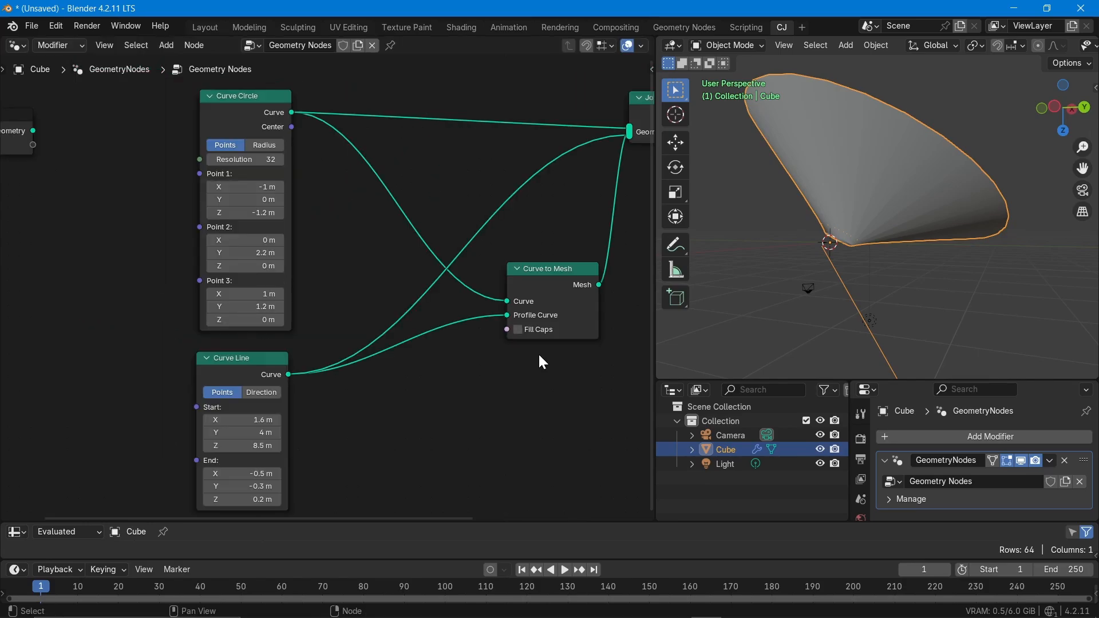
pyautogui.moveTo(540, 356); pyautogui.dragTo(322, 388, button='middle')
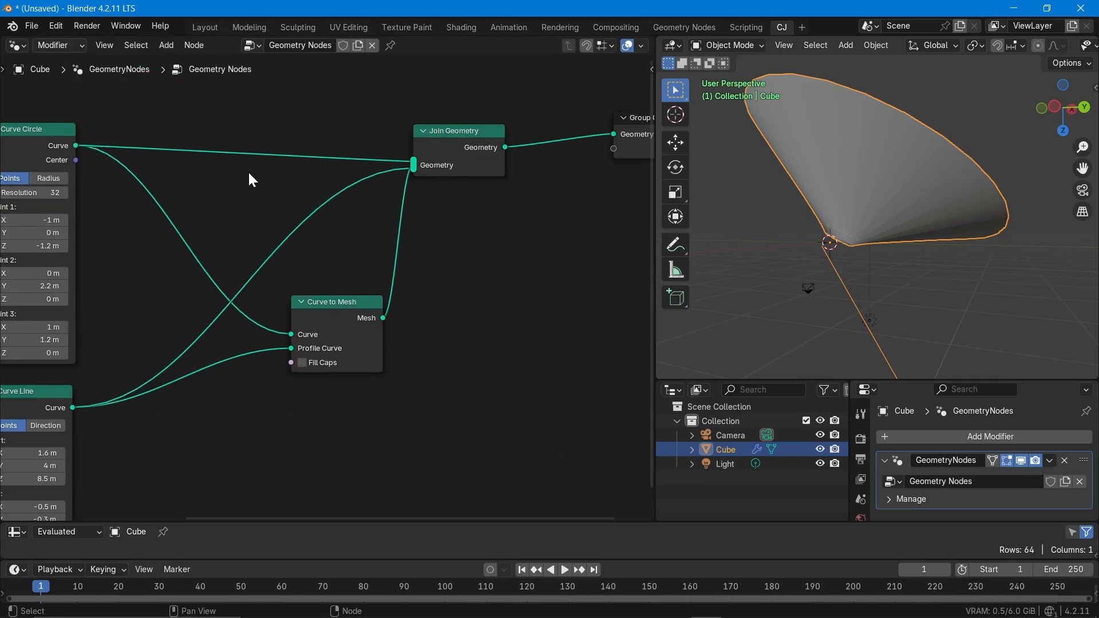